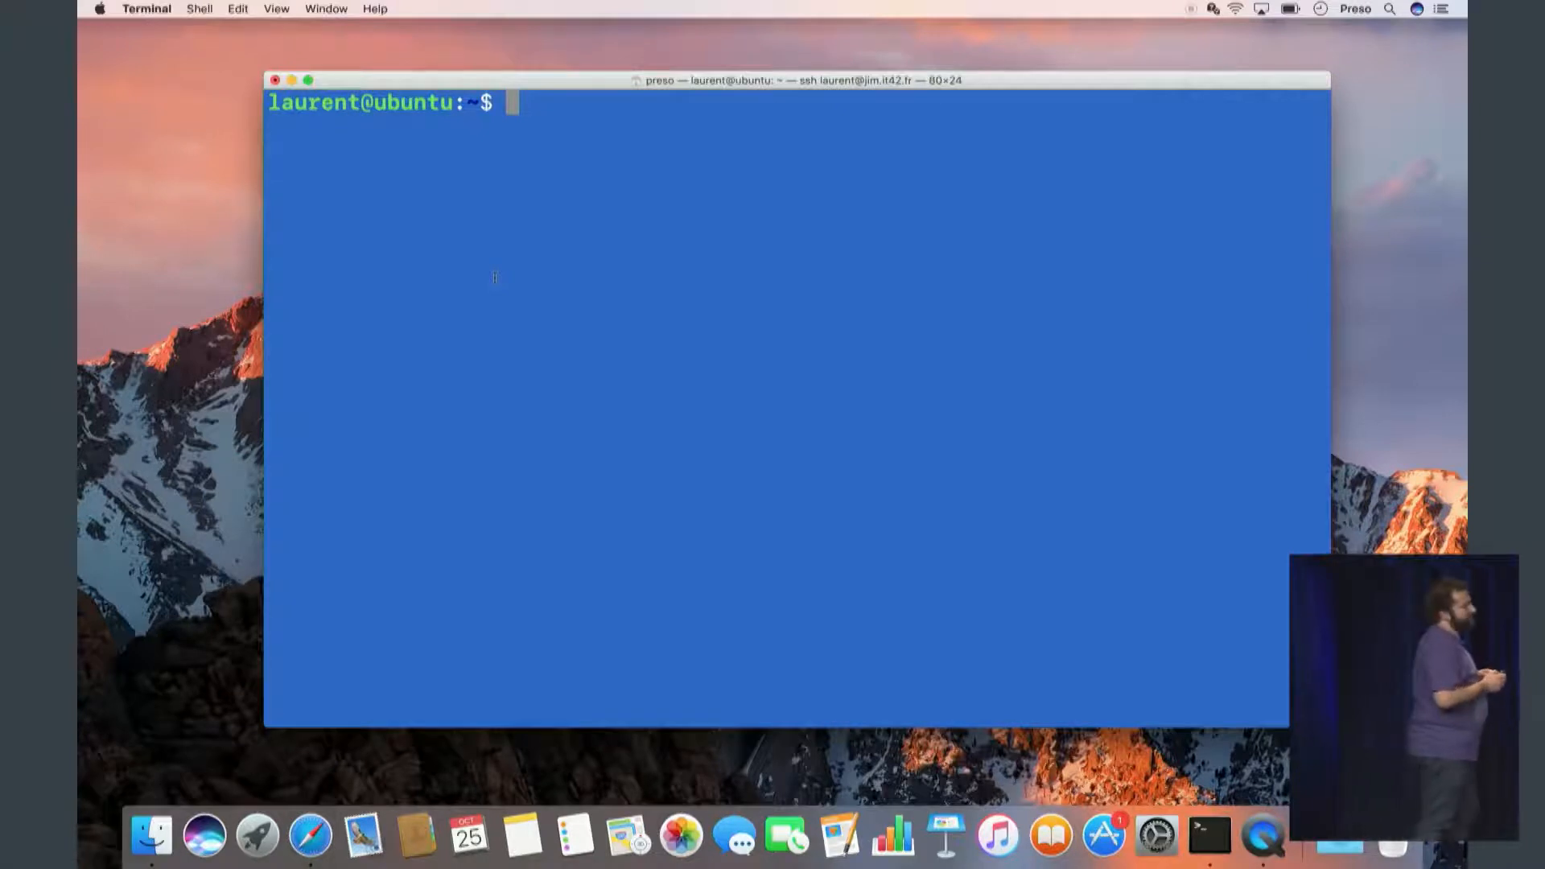
Check which Java version is installed on the Ubuntu server with java -version.
{"action": "type", "text": "java"}
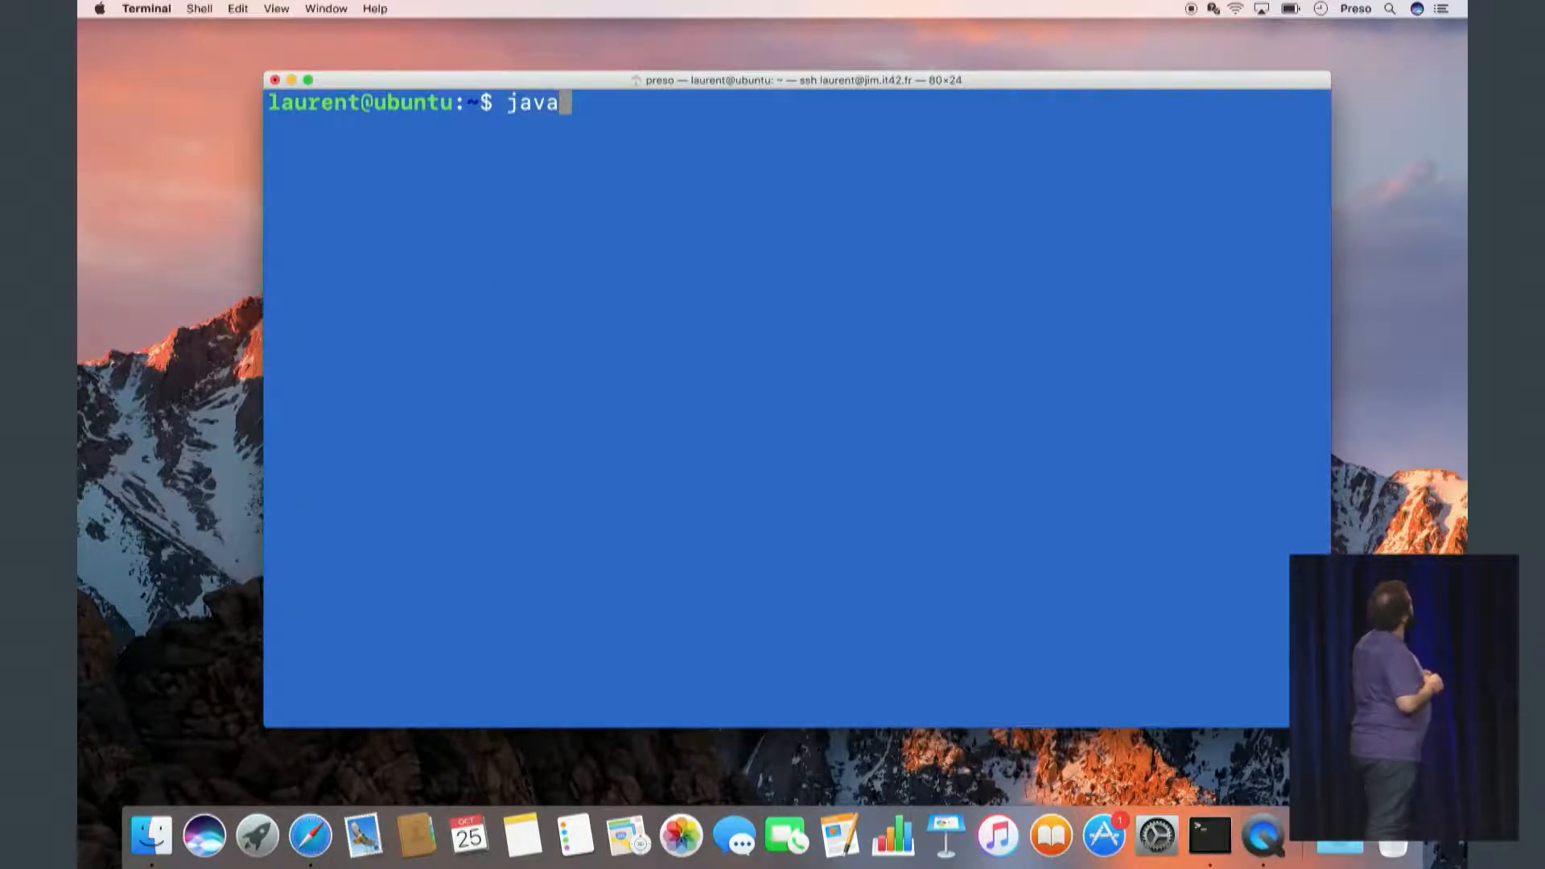
{"action": "type", "text": " -version"}
{"action": "key", "text": "Return"}
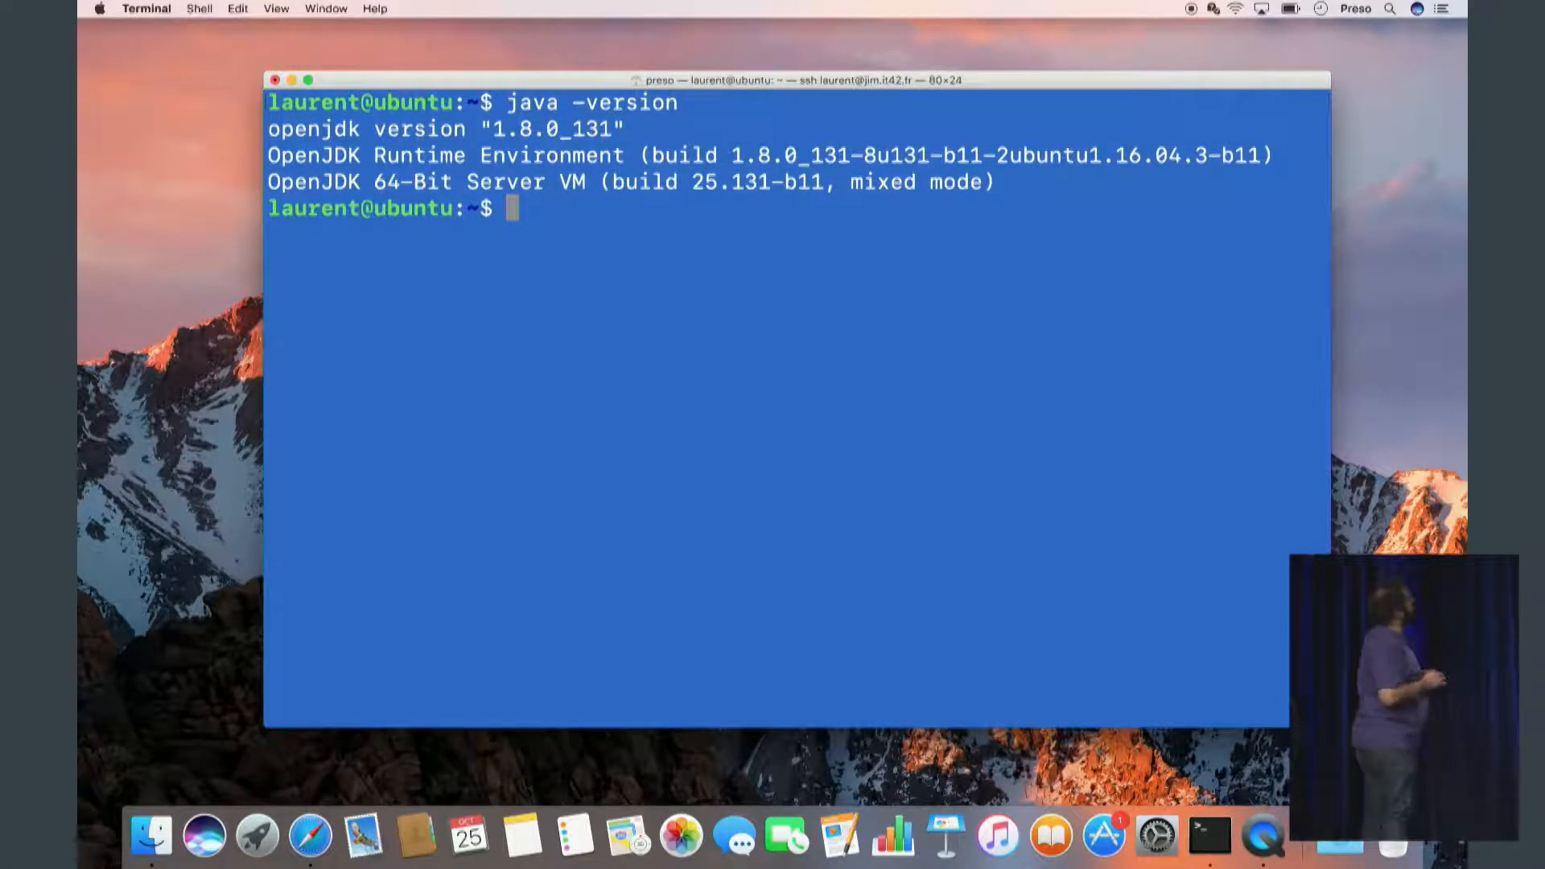
Open the /etc/hosts file for editing in nano with sudo.
{"action": "type", "text": "sudo nano "}
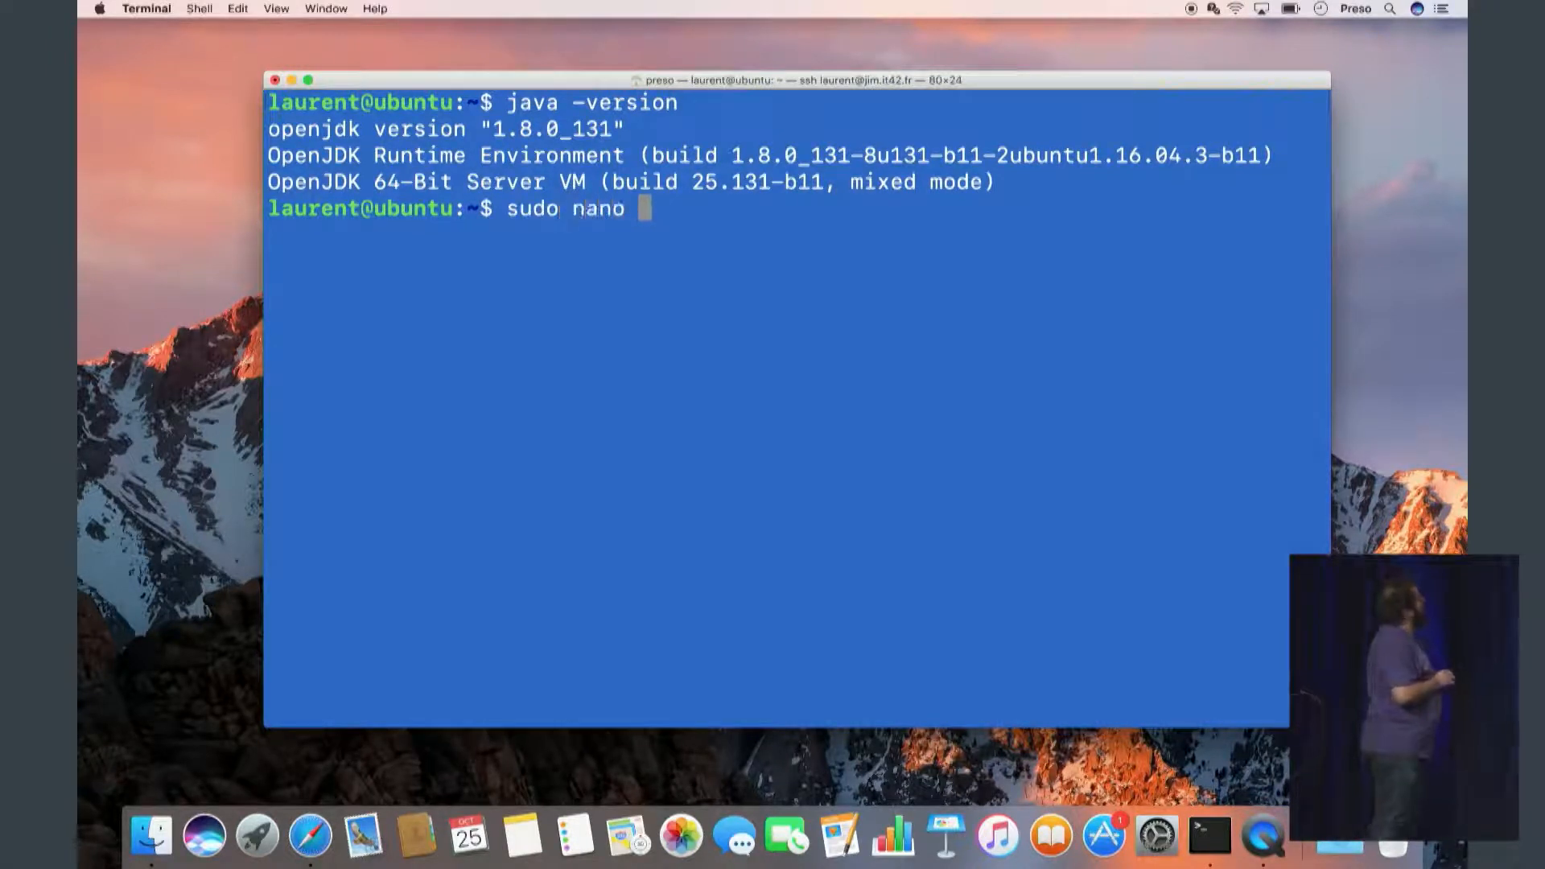
{"action": "type", "text": "/etc/host"}
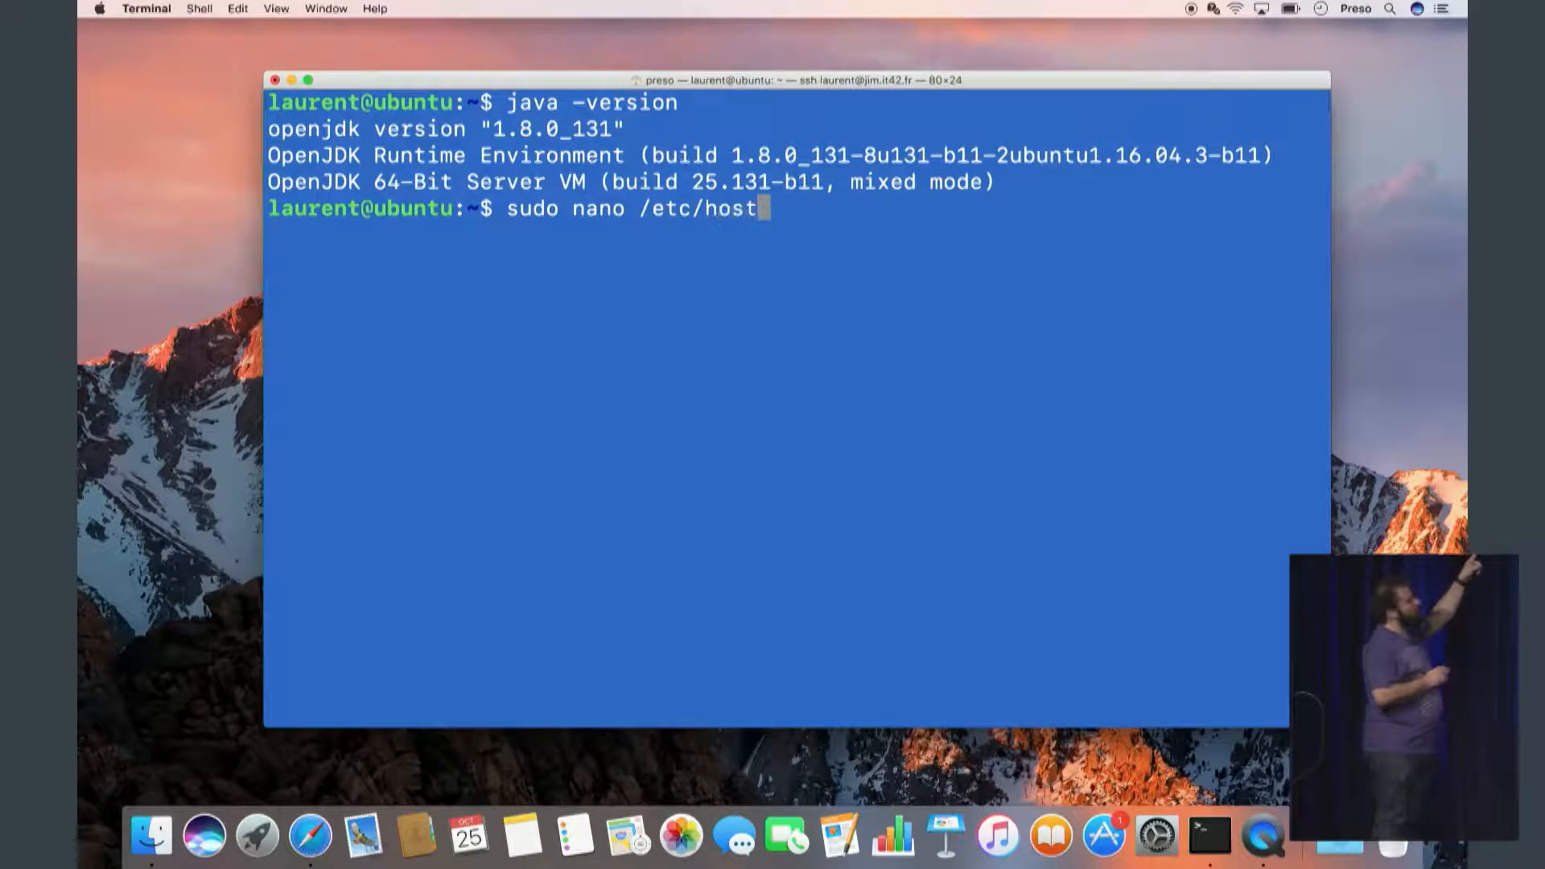
{"action": "type", "text": "s"}
{"action": "key", "text": "Return"}
Add a last line mapping 192.168.0.121 to jim.it42.fr in the hosts file, save it and exit the editor.
{"action": "key", "text": "Down"}
{"action": "key", "text": "Down"}
{"action": "key", "text": "Down"}
{"action": "key", "text": "Down"}
{"action": "key", "text": "Down"}
{"action": "key", "text": "Down"}
{"action": "key", "text": "Down"}
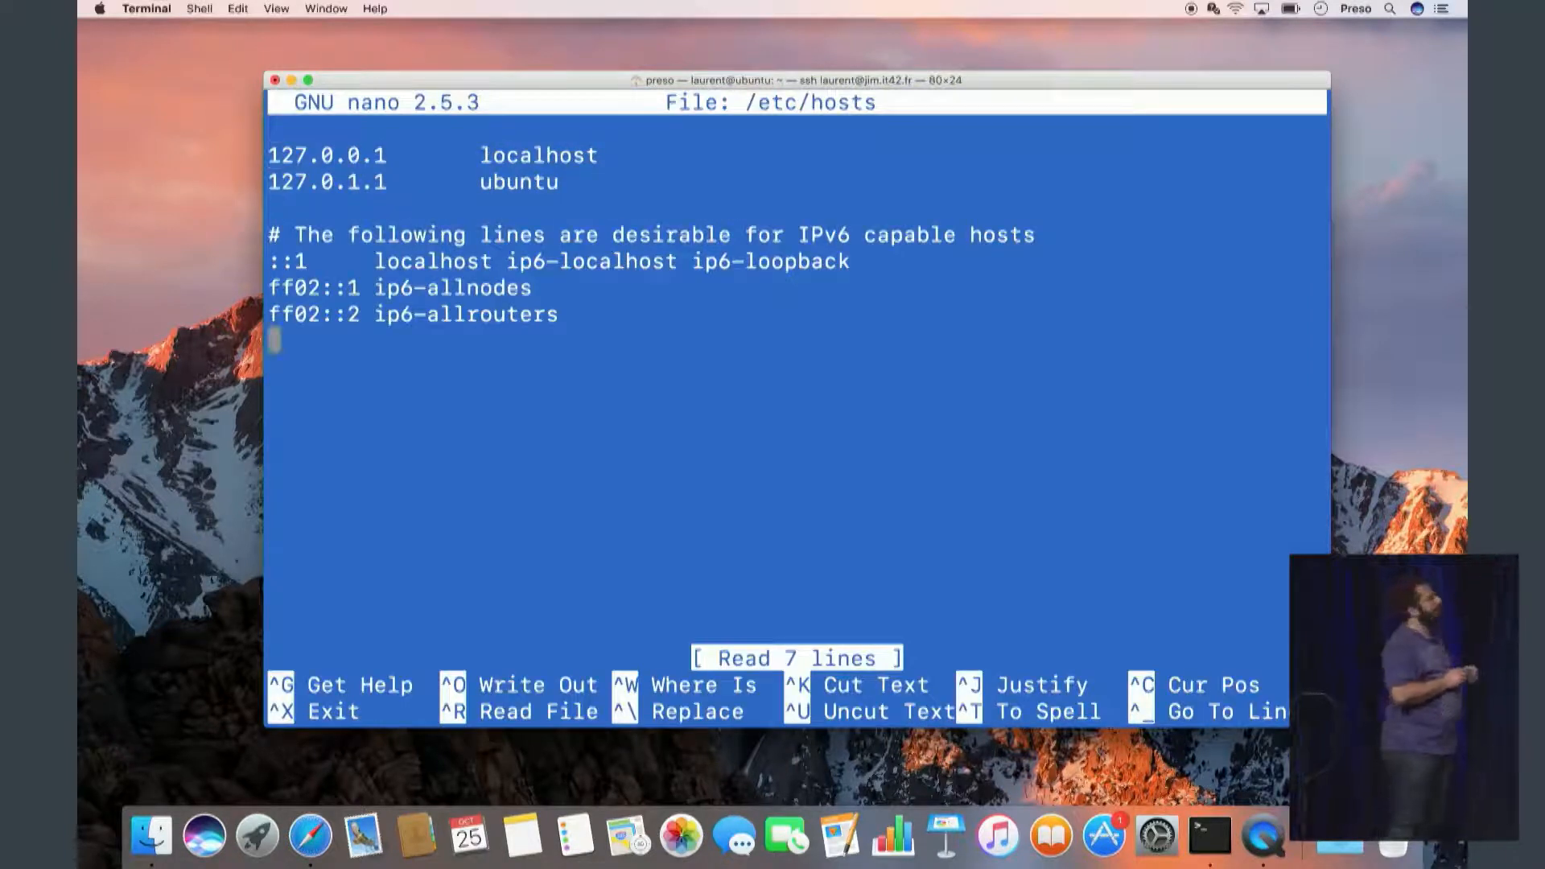
{"action": "type", "text": "192.1"}
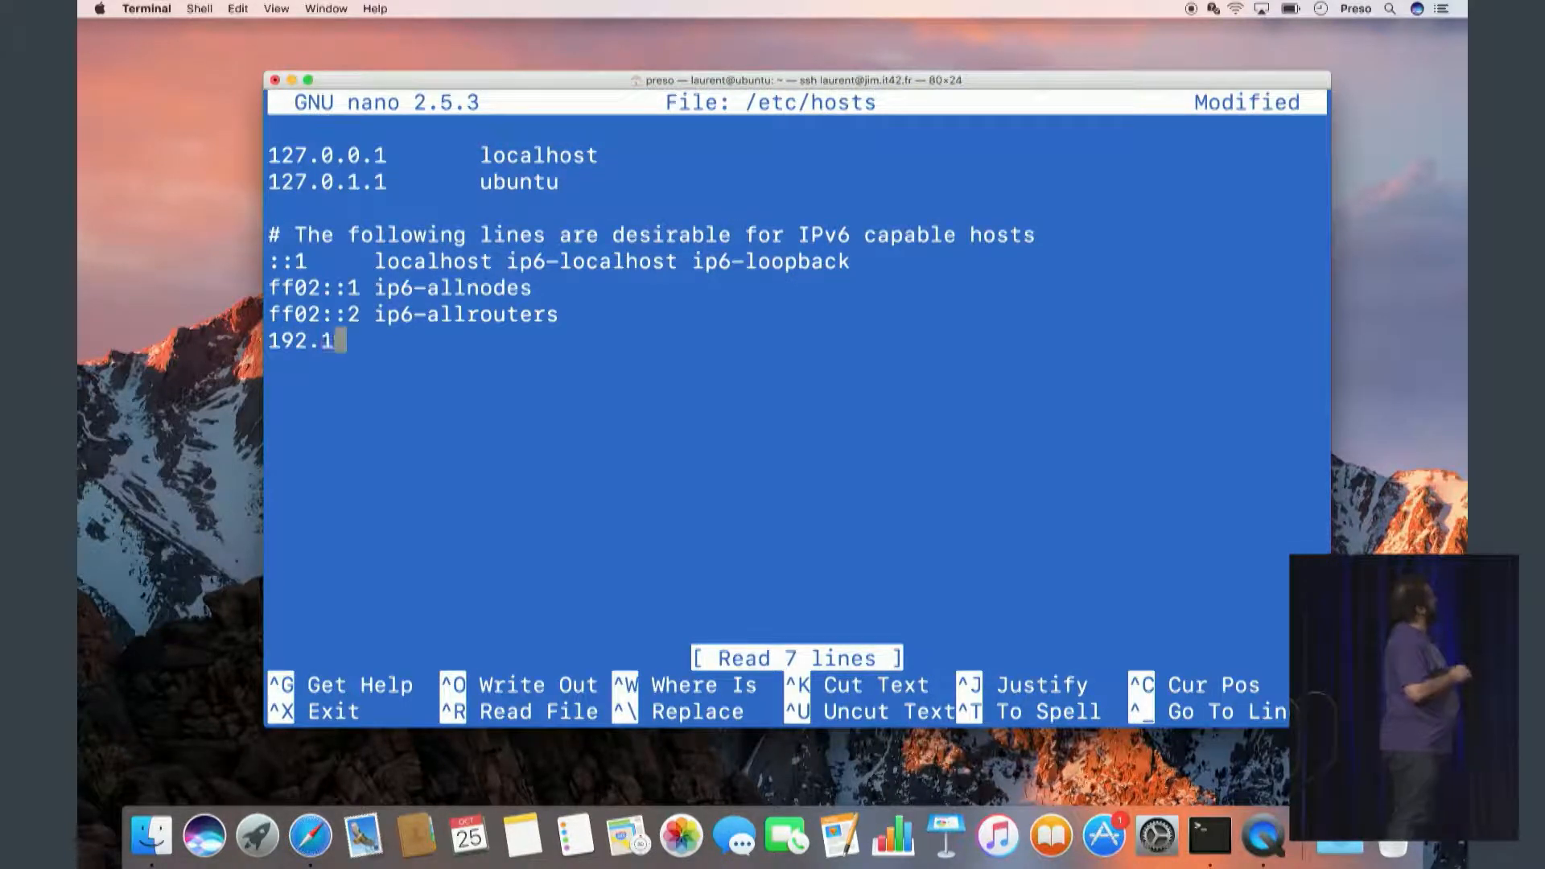
{"action": "type", "text": "68.0.121"}
{"action": "key", "text": "Tab"}
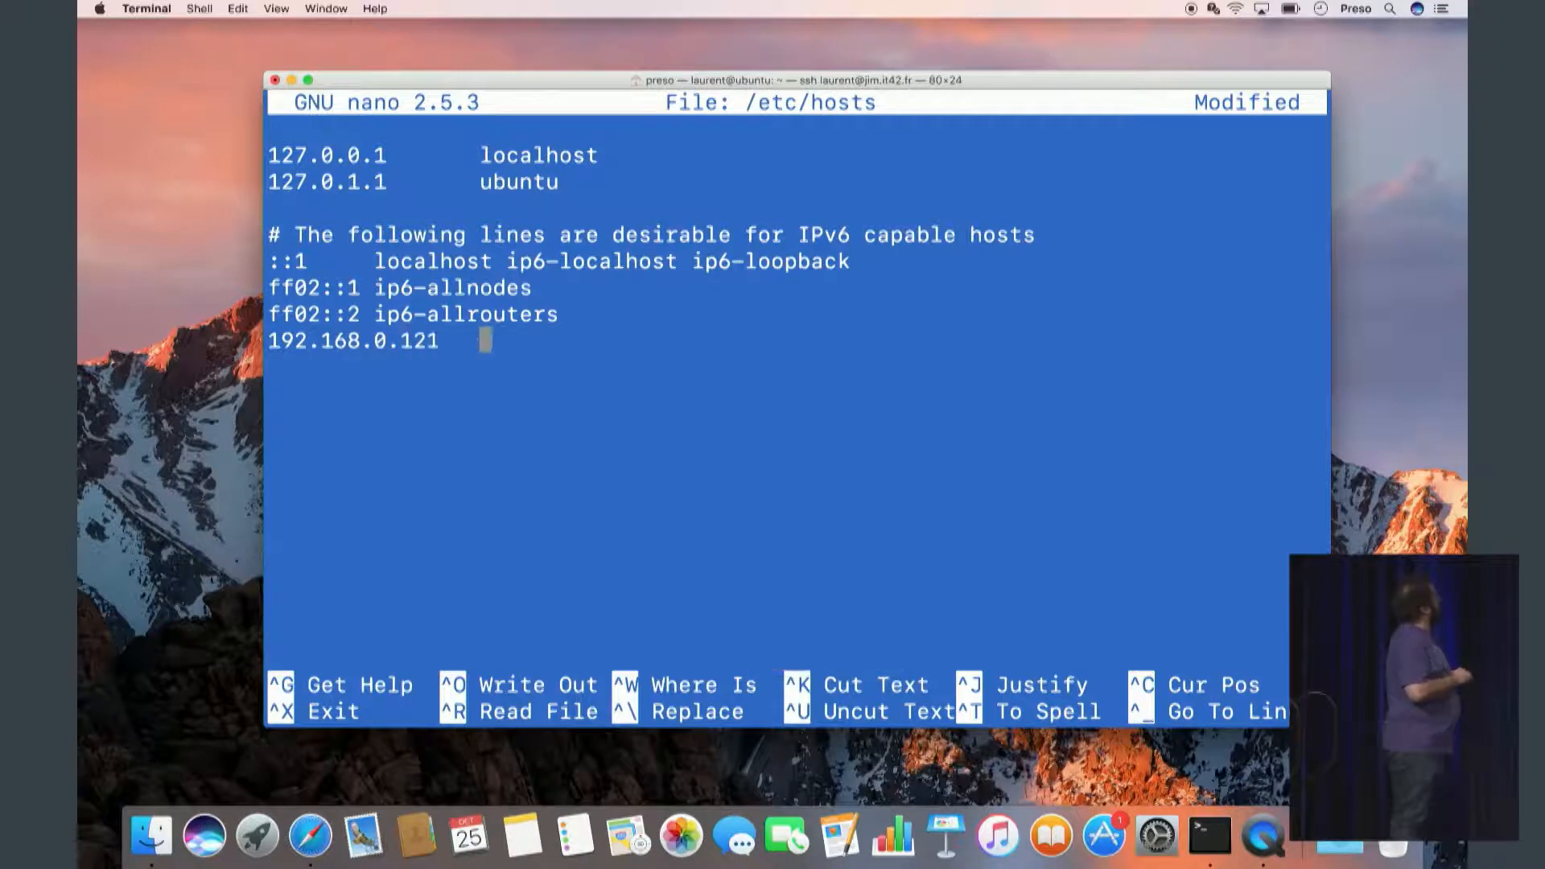
{"action": "type", "text": "jim."}
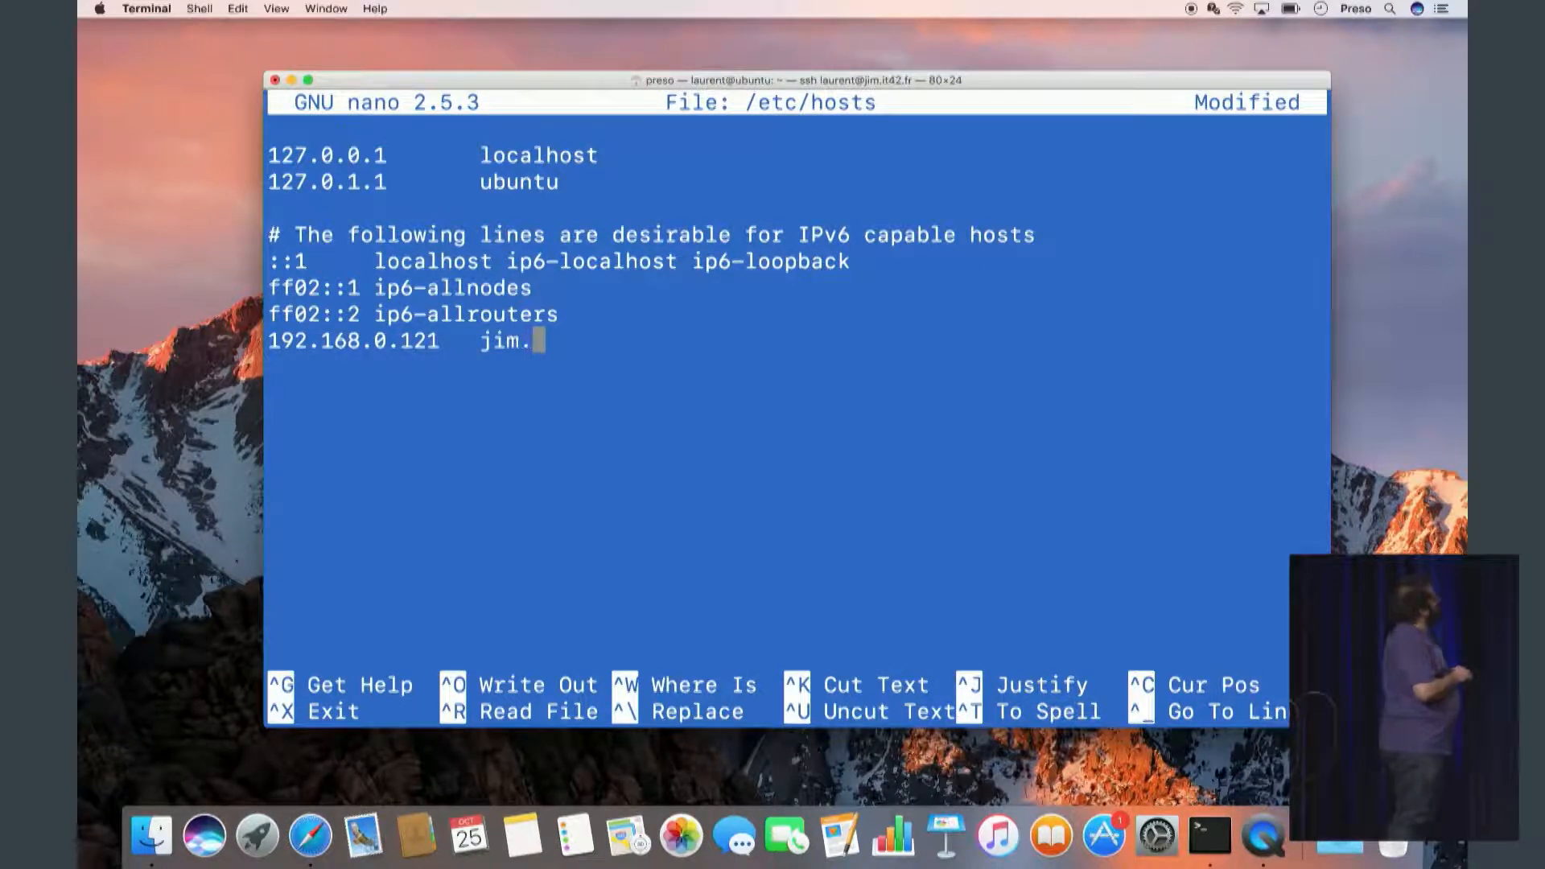
{"action": "type", "text": "it42.fr"}
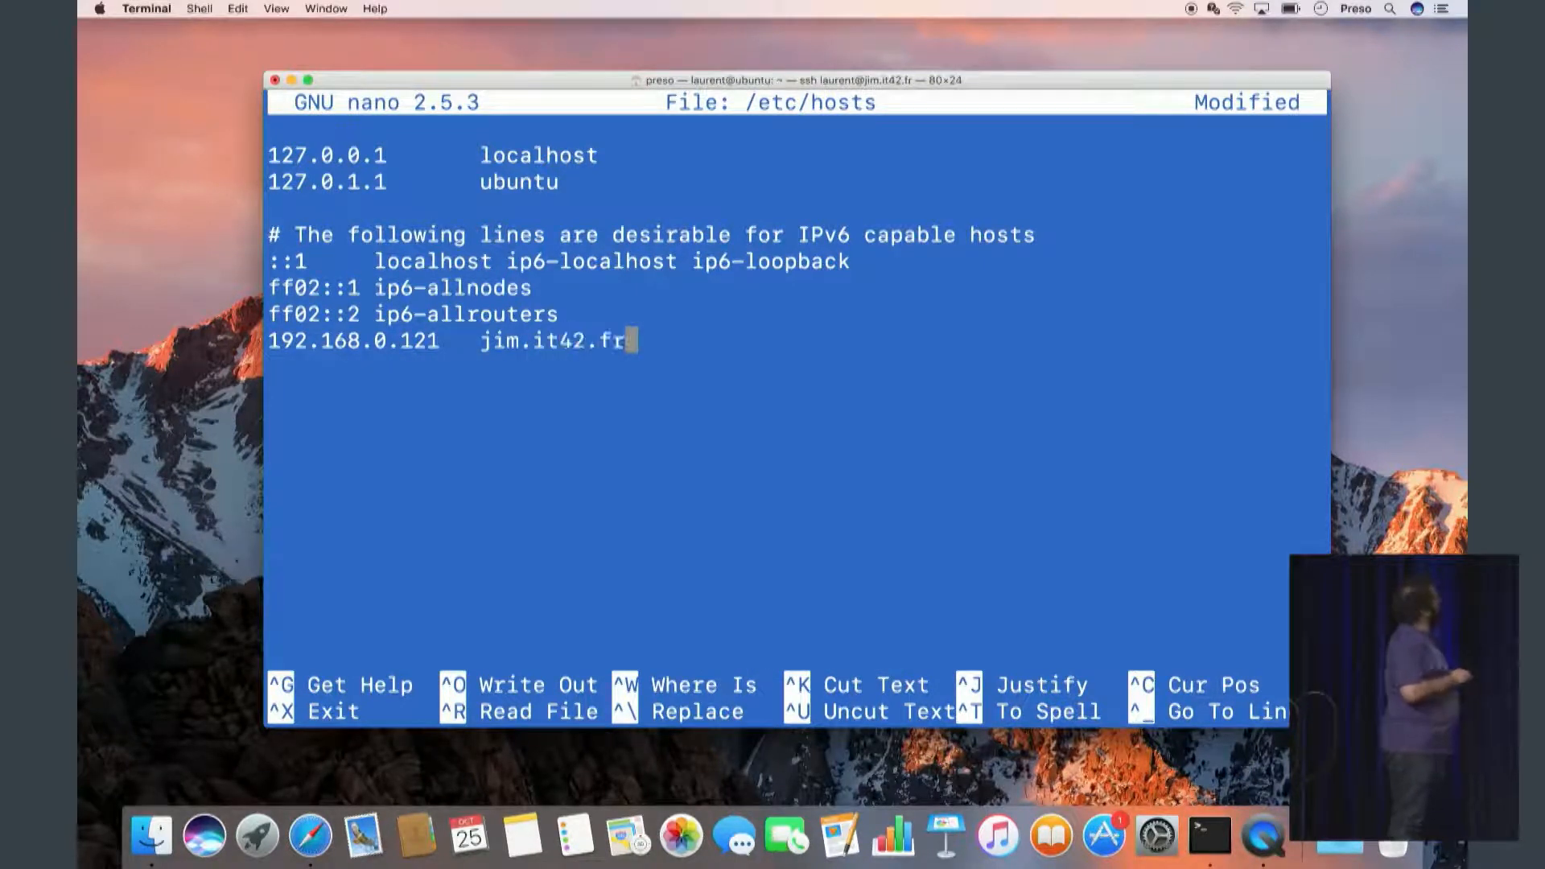
{"action": "key", "text": "ctrl+o"}
{"action": "key", "text": "Return"}
{"action": "key", "text": "ctrl+x"}
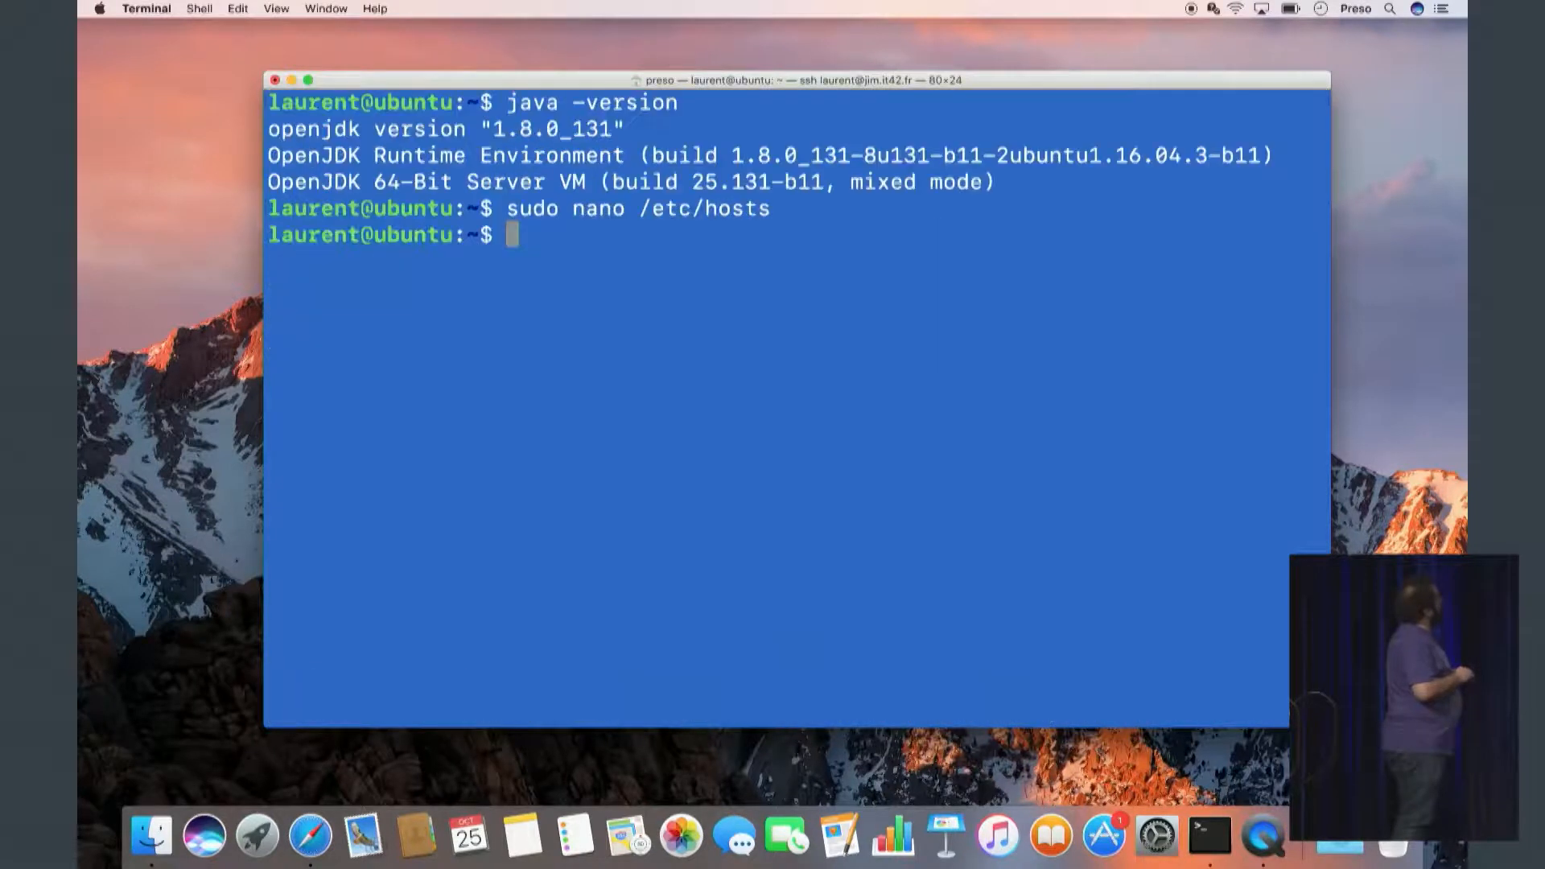
Install the package jamf-im_1.3.1-0_all.deb using sudo dpkg --install.
{"action": "type", "text": "sudo "}
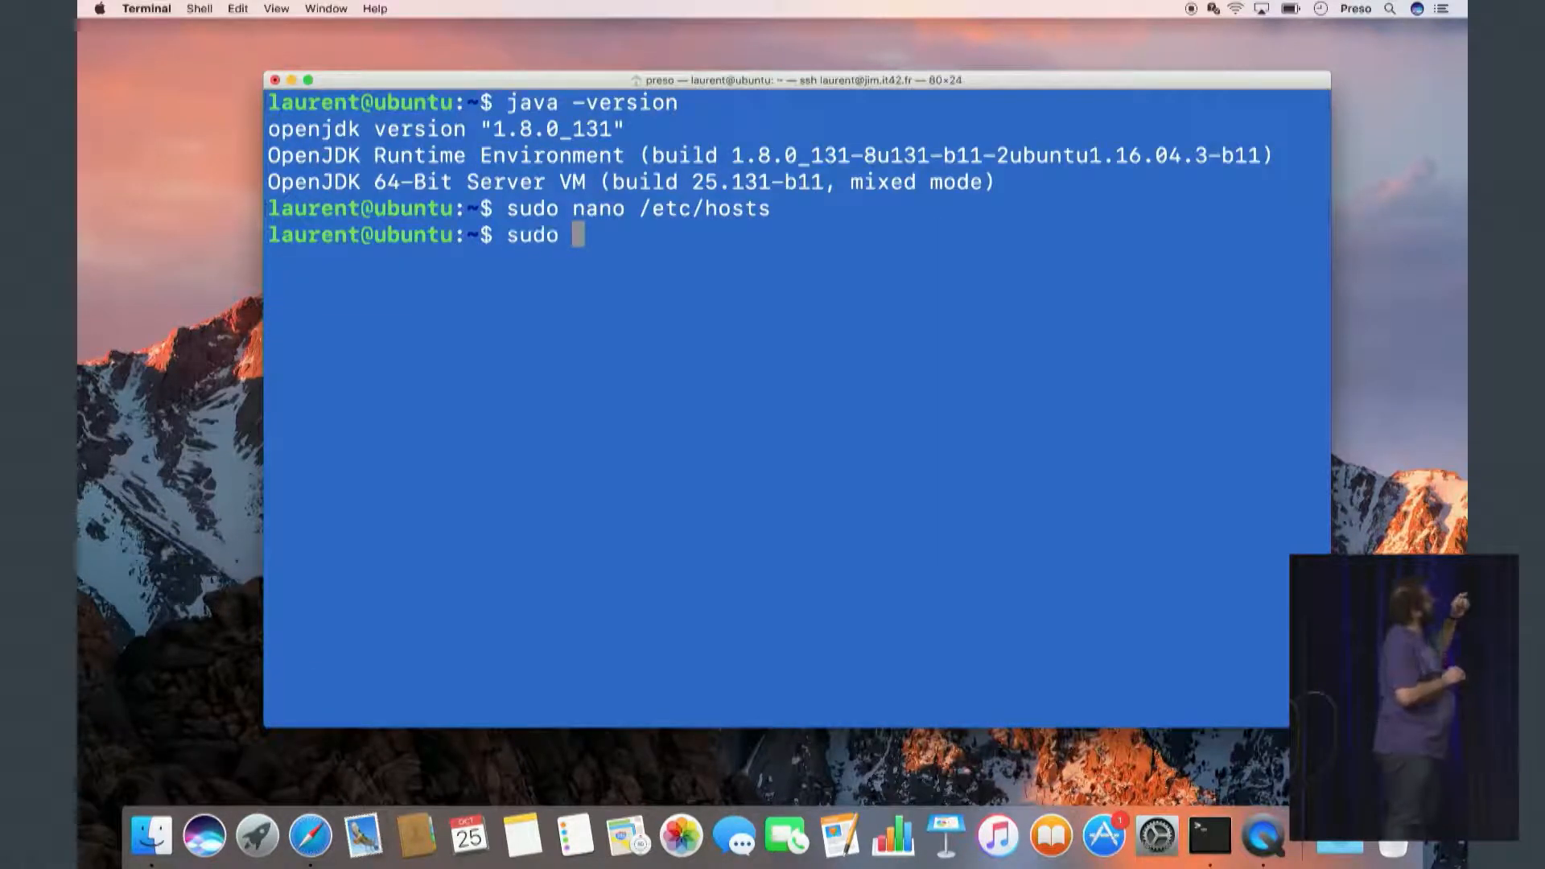
{"action": "type", "text": "dpkg"}
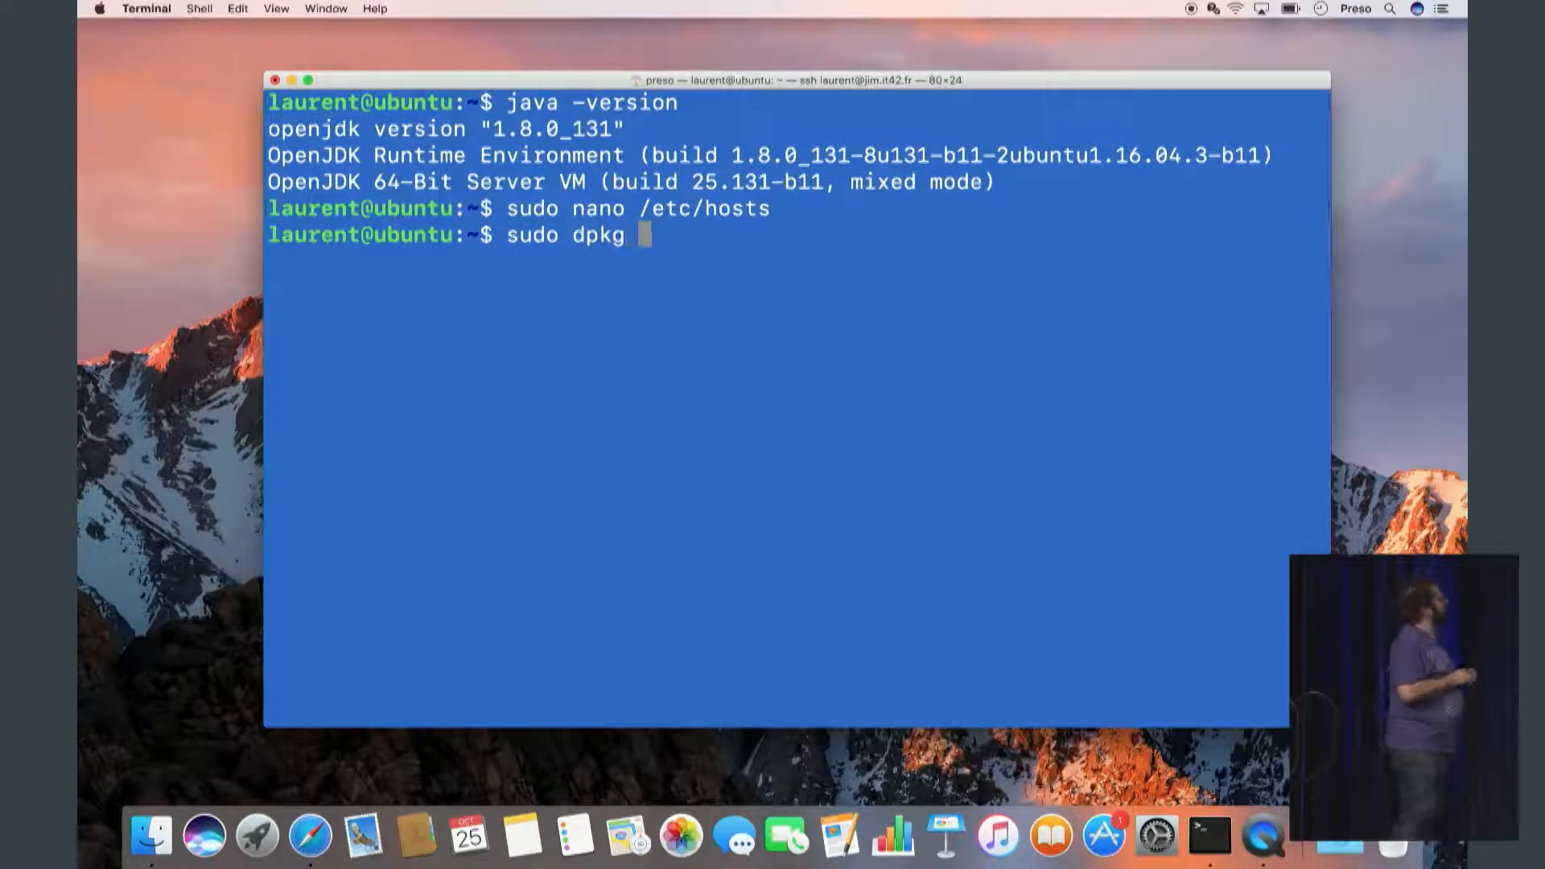
{"action": "type", "text": " --instal"}
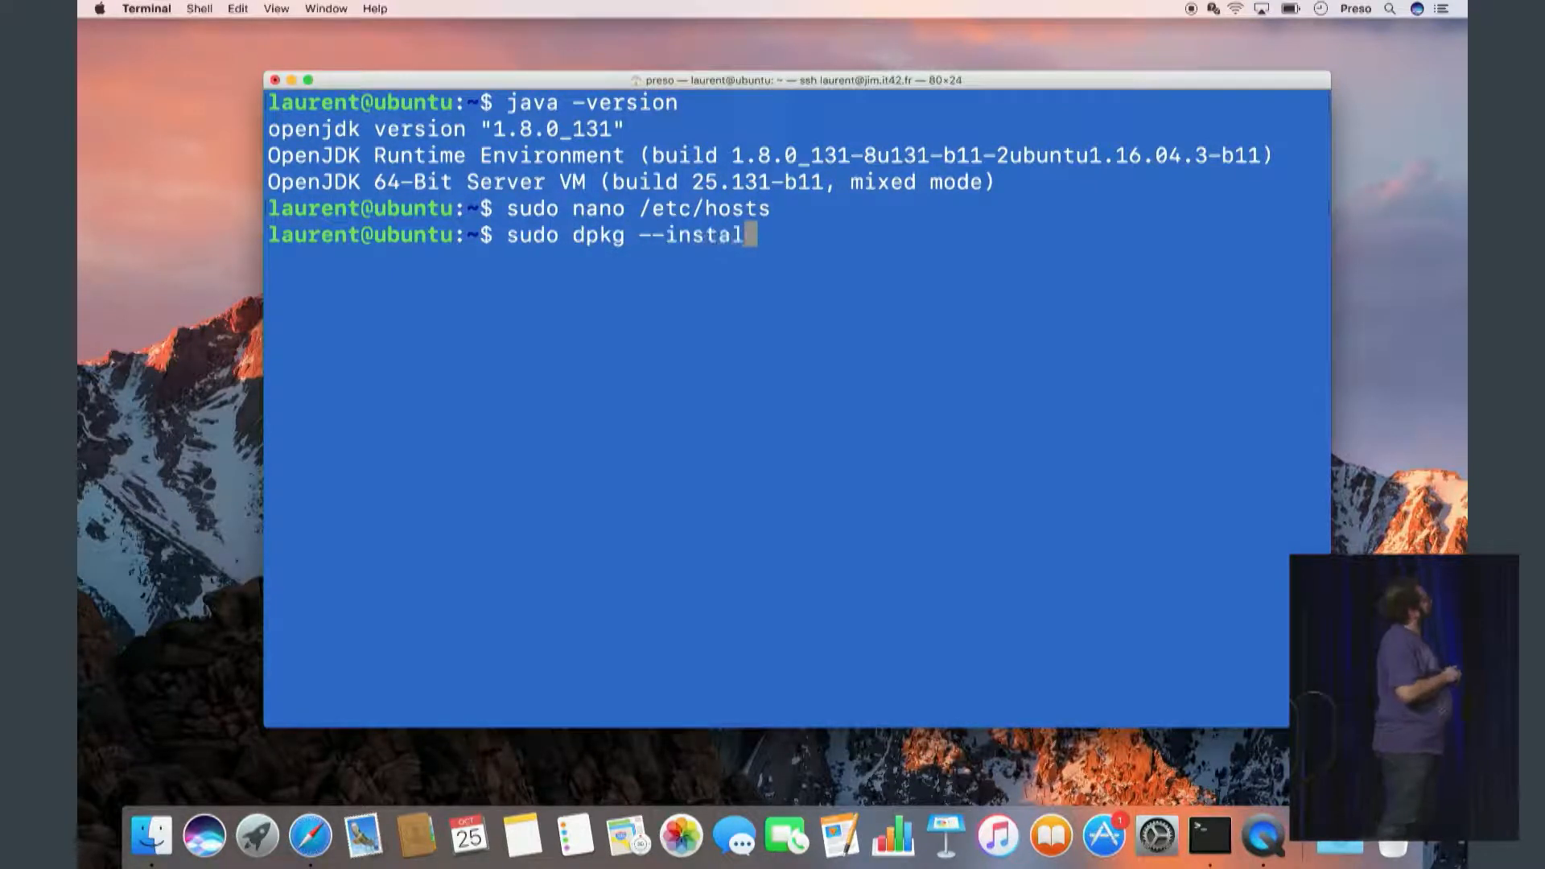
{"action": "type", "text": "l ja"}
{"action": "key", "text": "Tab"}
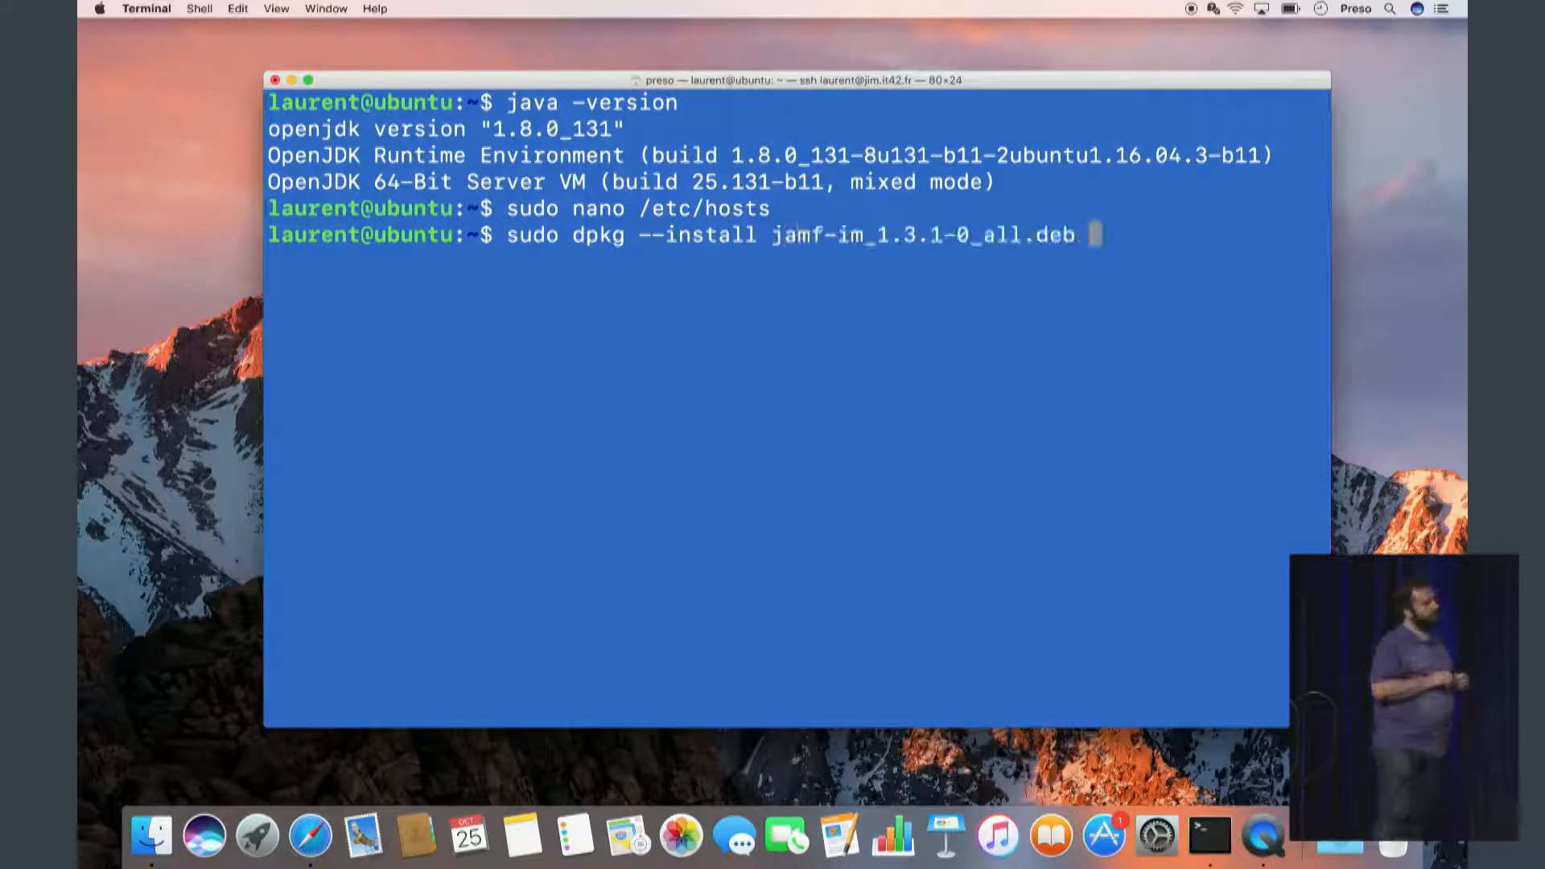
{"action": "key", "text": "Return"}
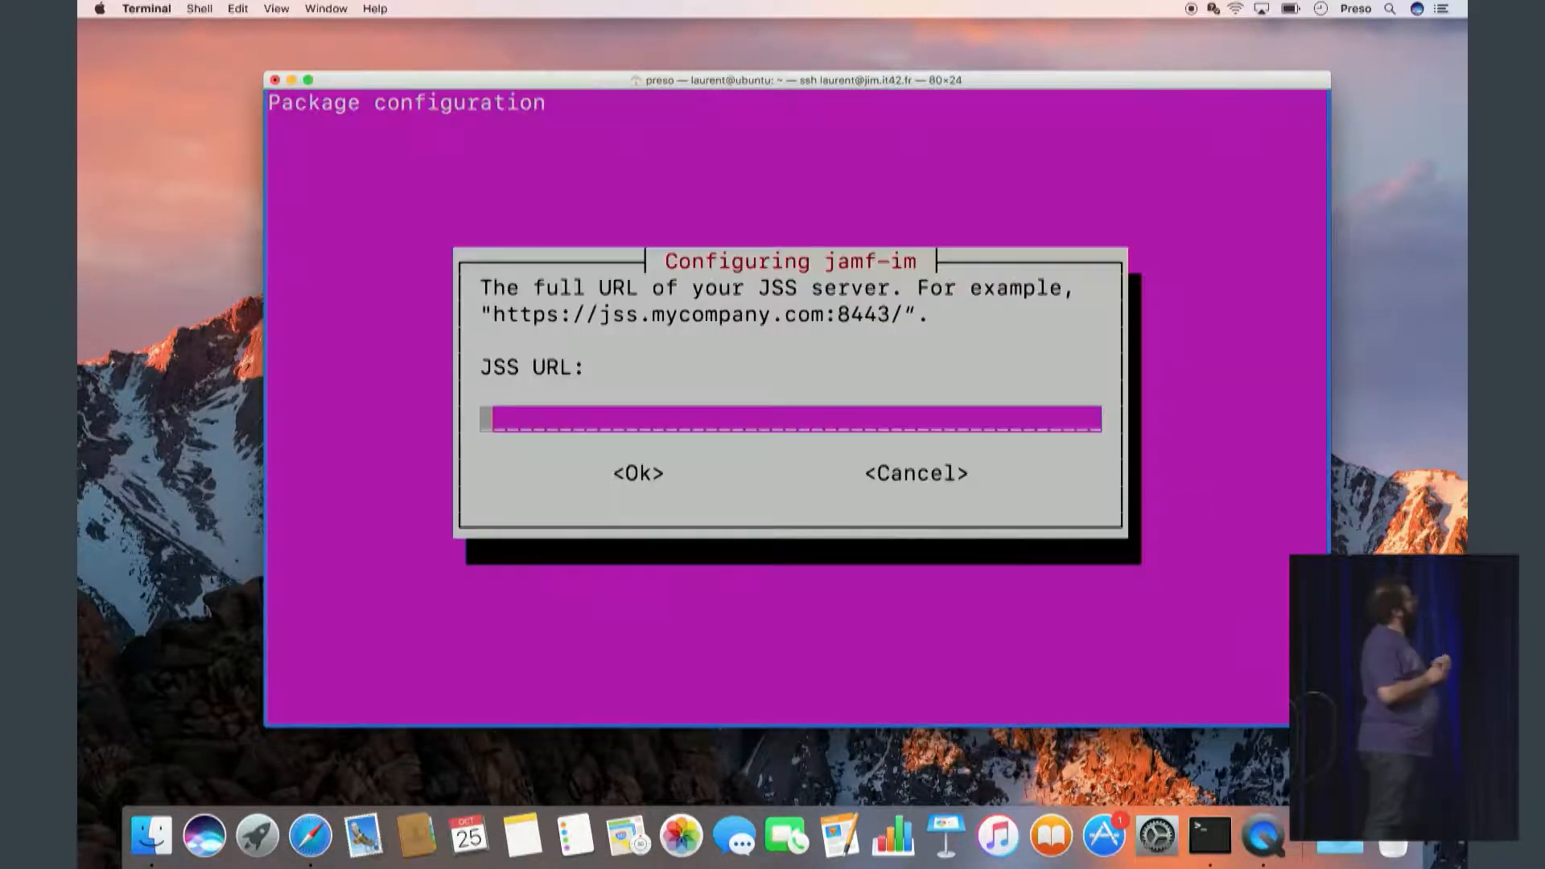
{"action": "type", "text": "https://"}
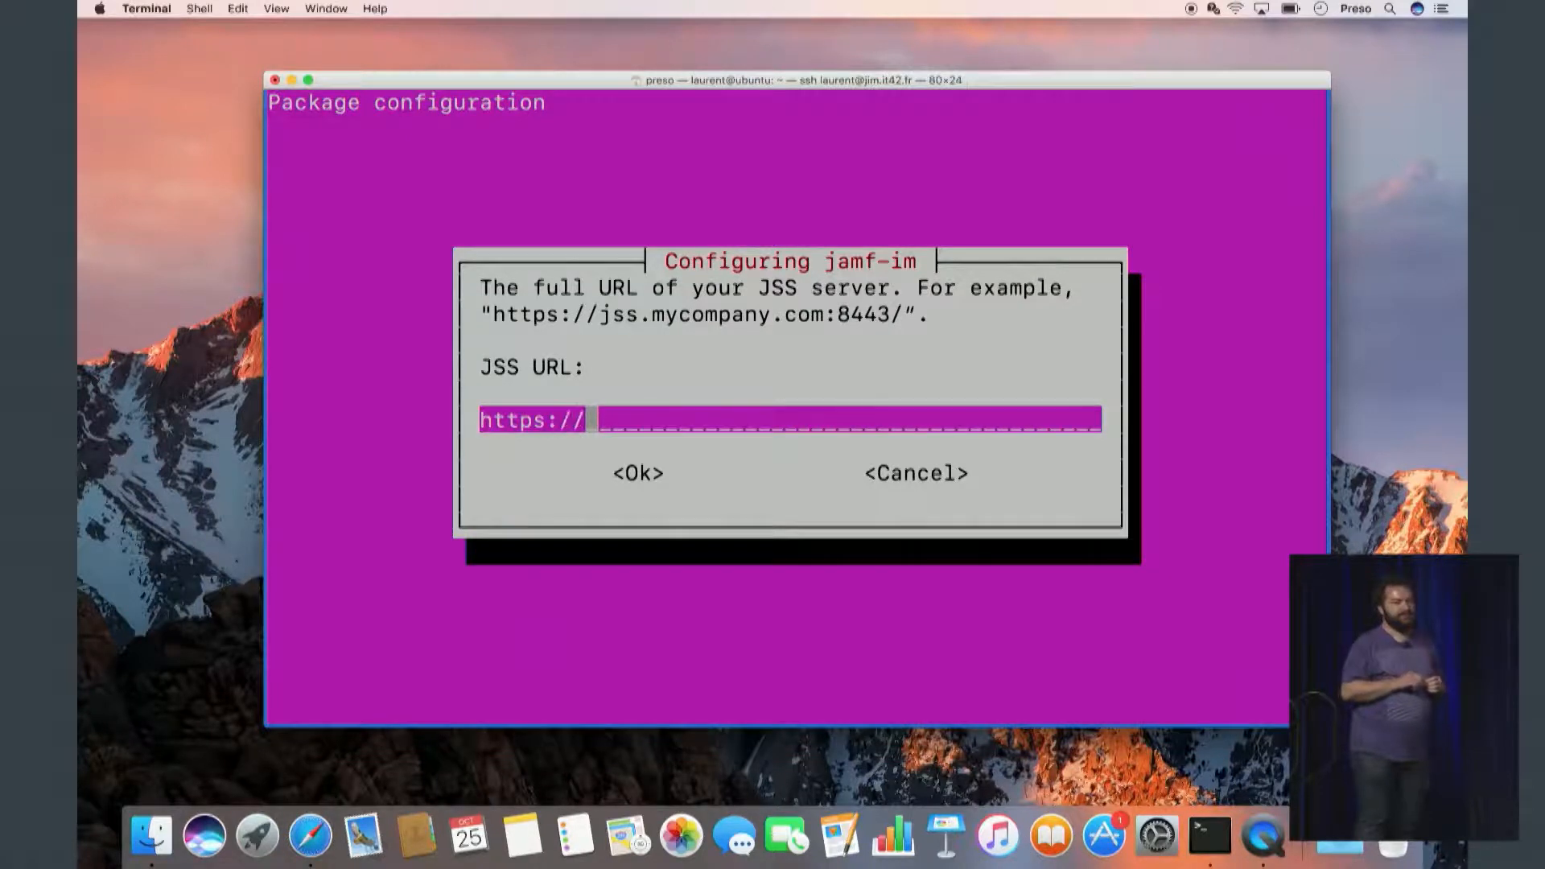
{"action": "type", "text": "lpbeta"}
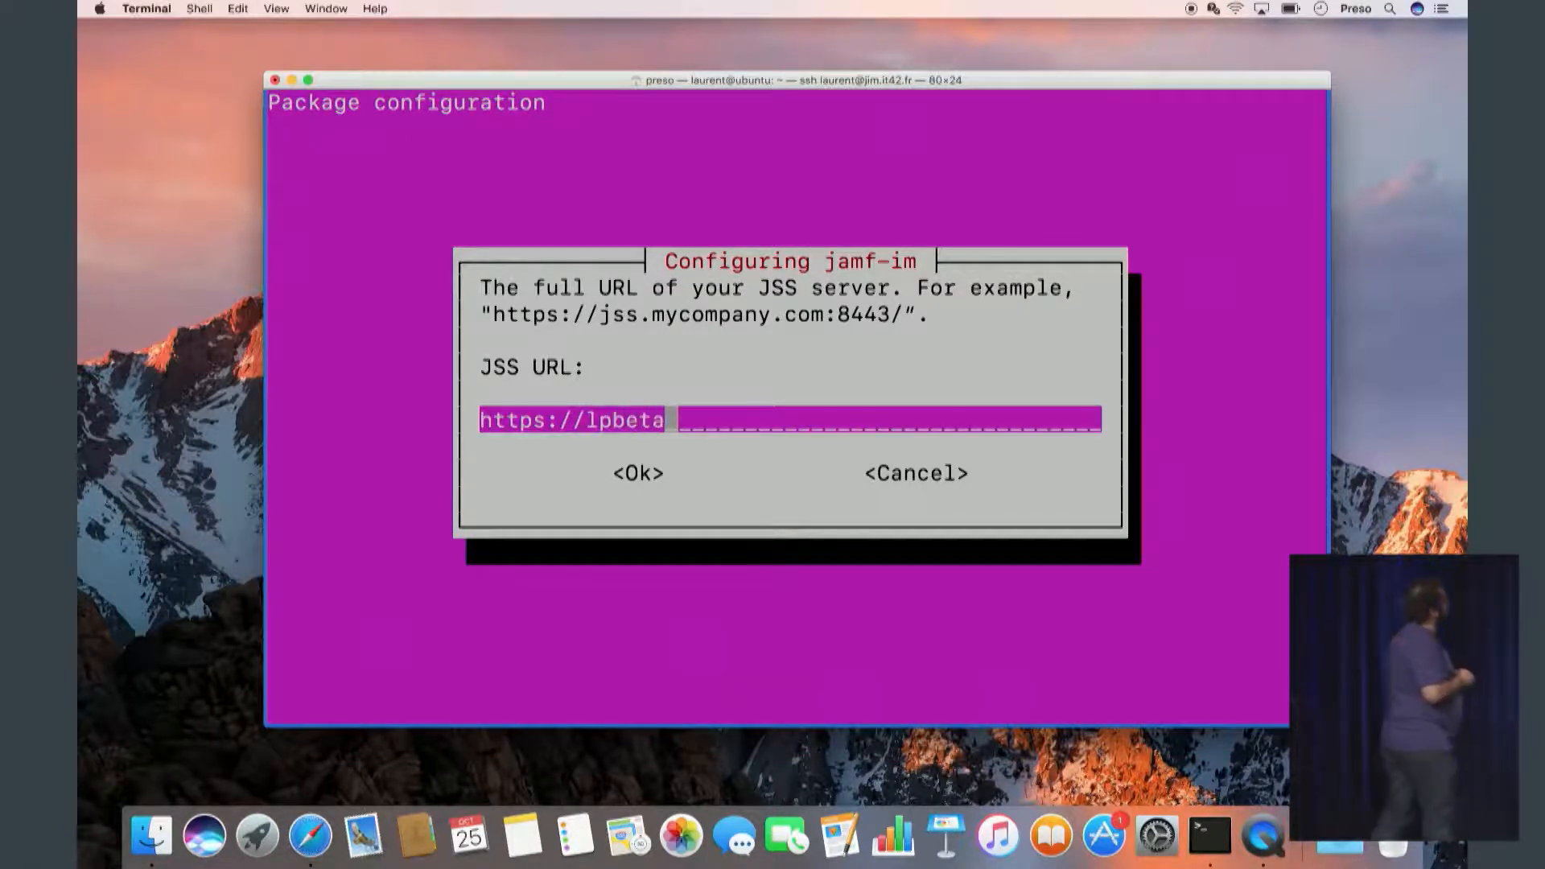
{"action": "type", "text": ".jamfclou"}
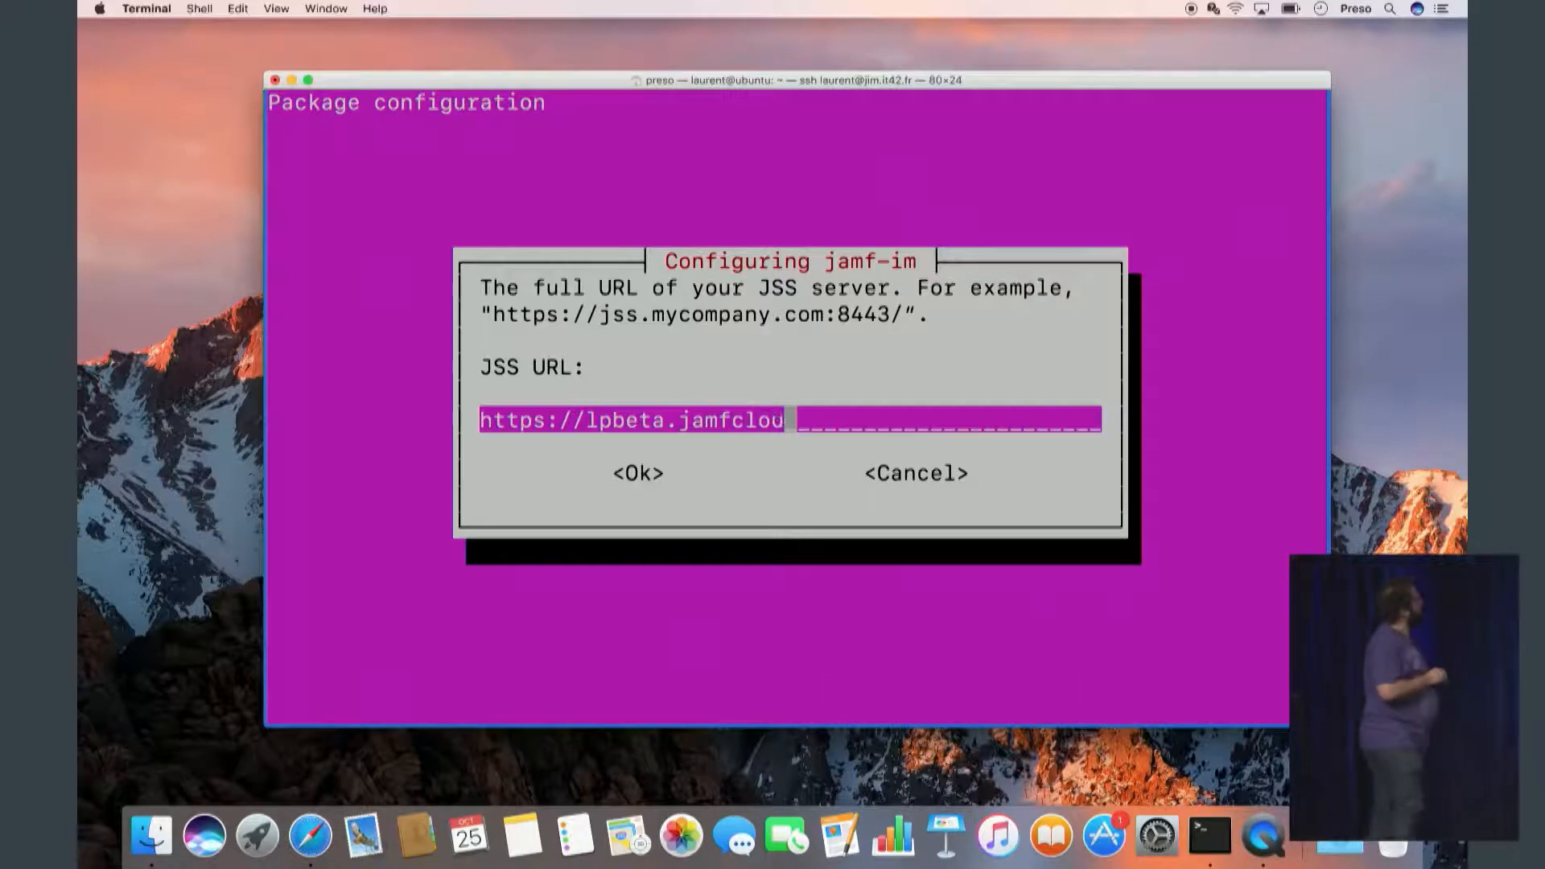
{"action": "type", "text": "d.com/"}
{"action": "key", "text": "Return"}
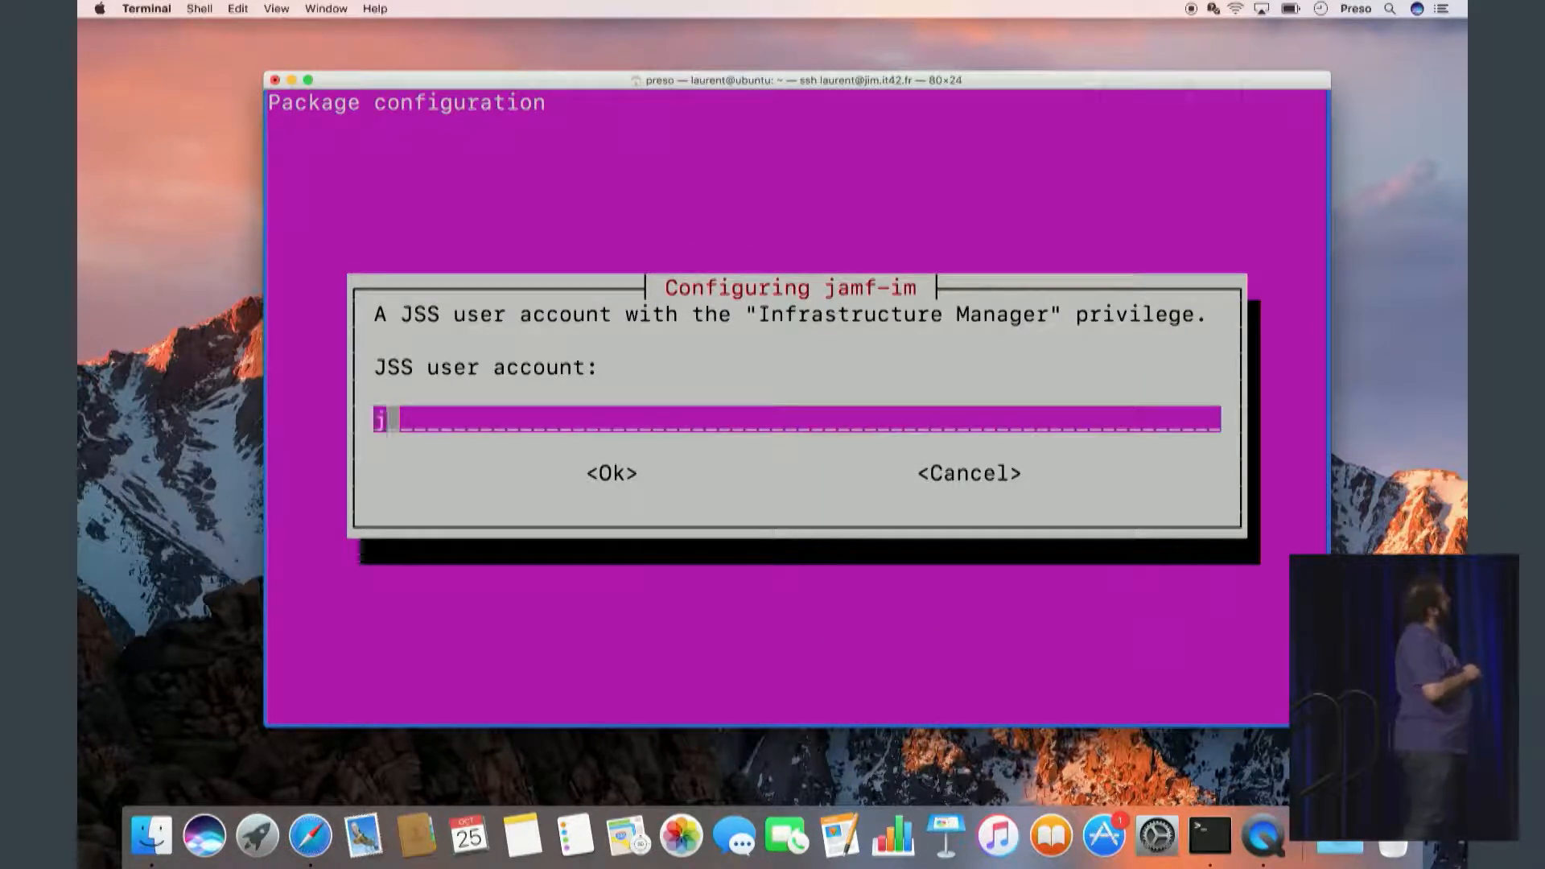
Provide the JSS user account jimuser and enter its JSS password in the jamf-im configuration.
{"action": "type", "text": "jimuser"}
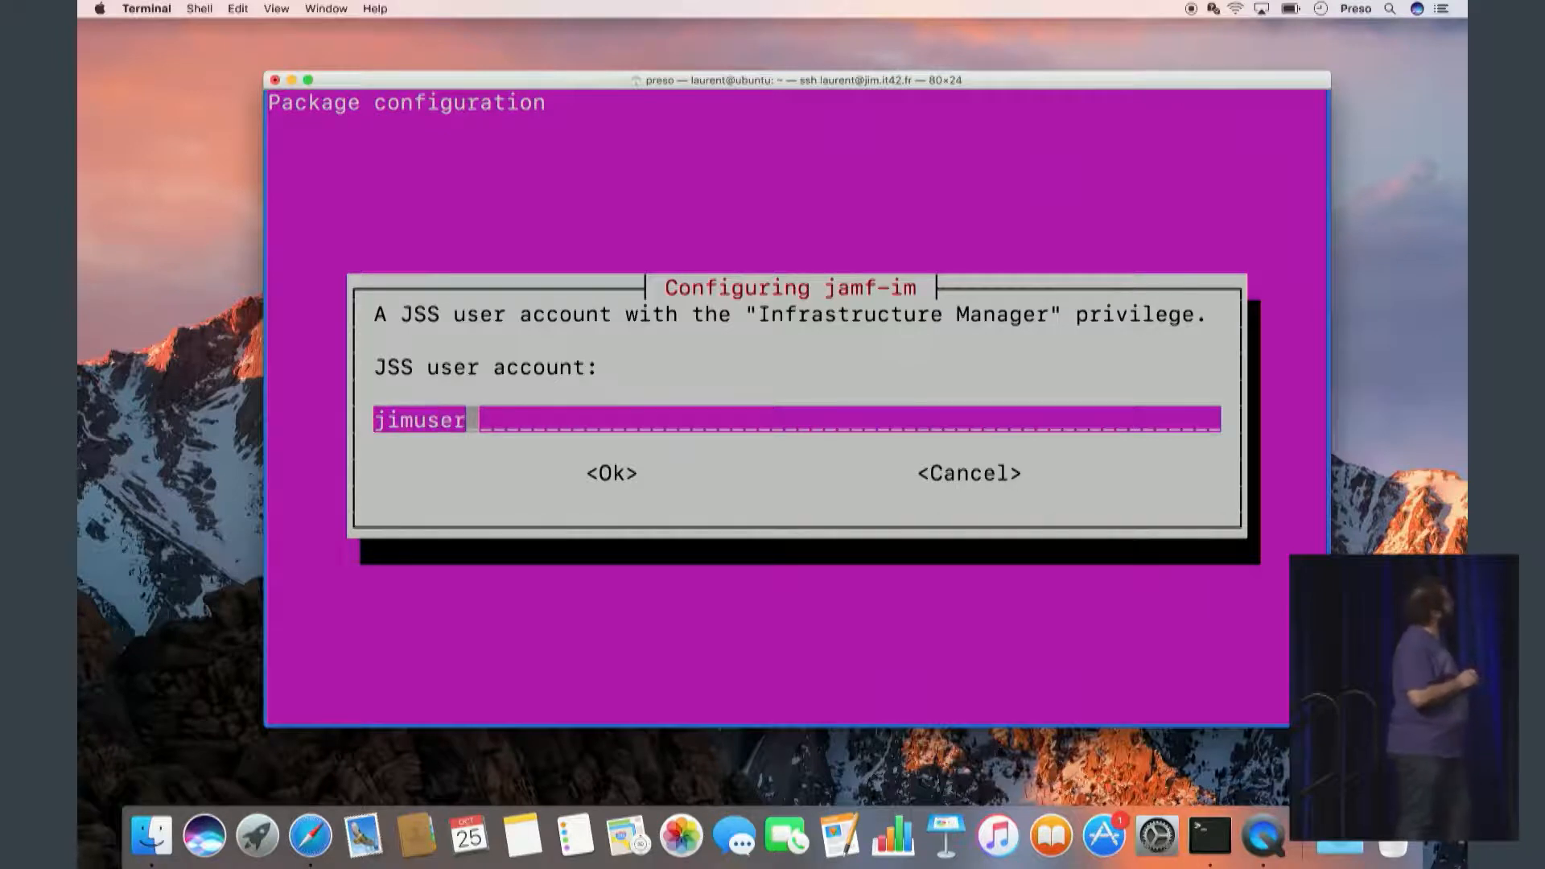
{"action": "key", "text": "Return"}
{"action": "type", "text": "*****"}
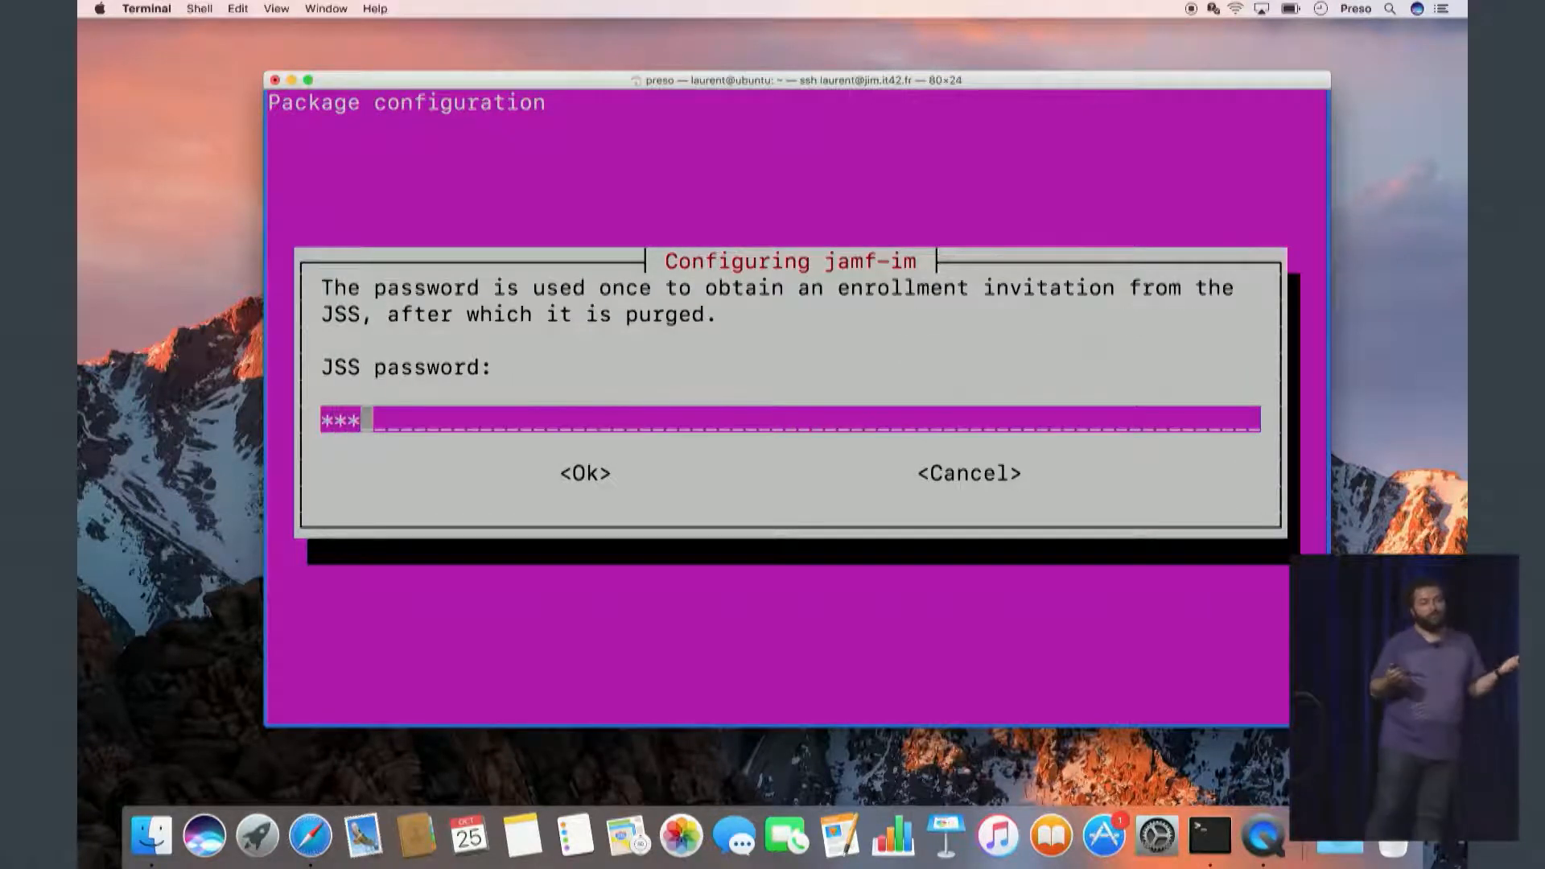
{"action": "key", "text": "Return"}
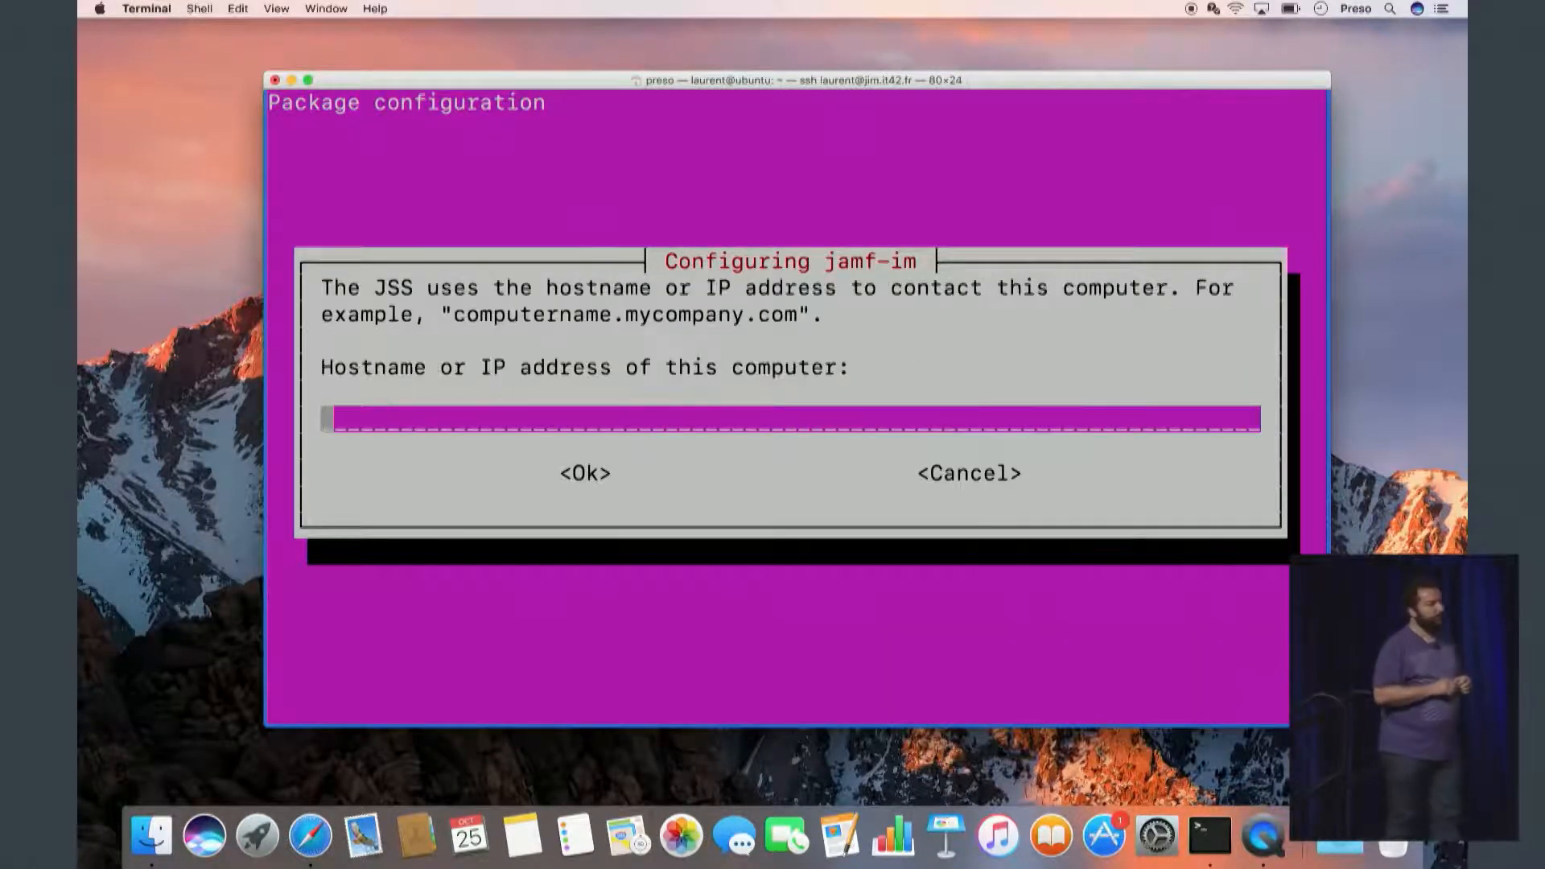
Set this computer's hostname to jim.it42.fr and finish the jamf-im package configuration.
{"action": "type", "text": "jim."}
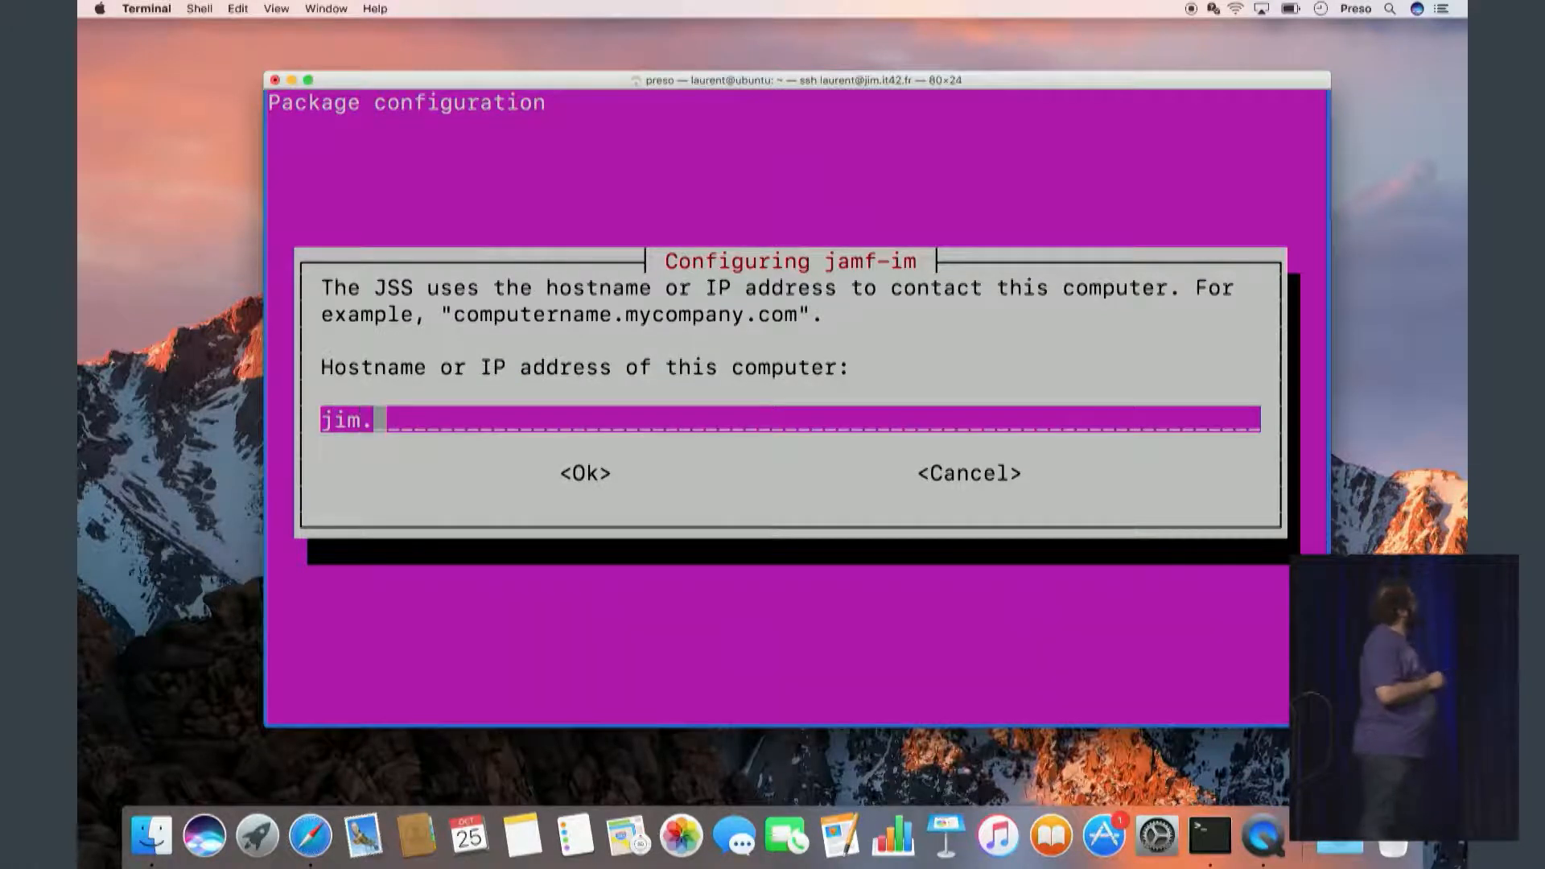
{"action": "type", "text": "it42.fr"}
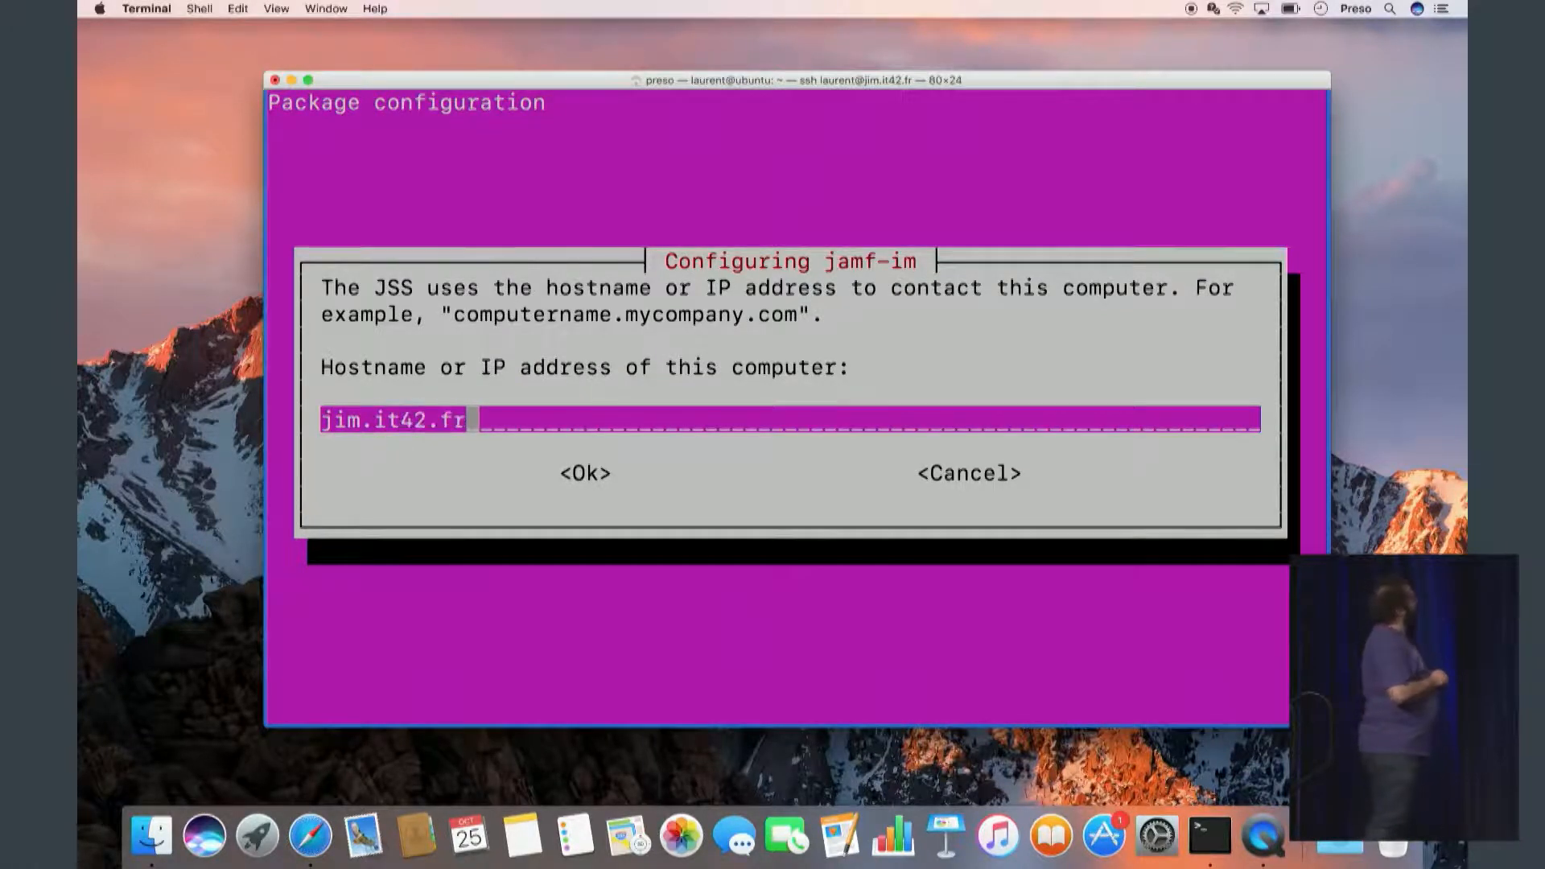
{"action": "key", "text": "Return"}
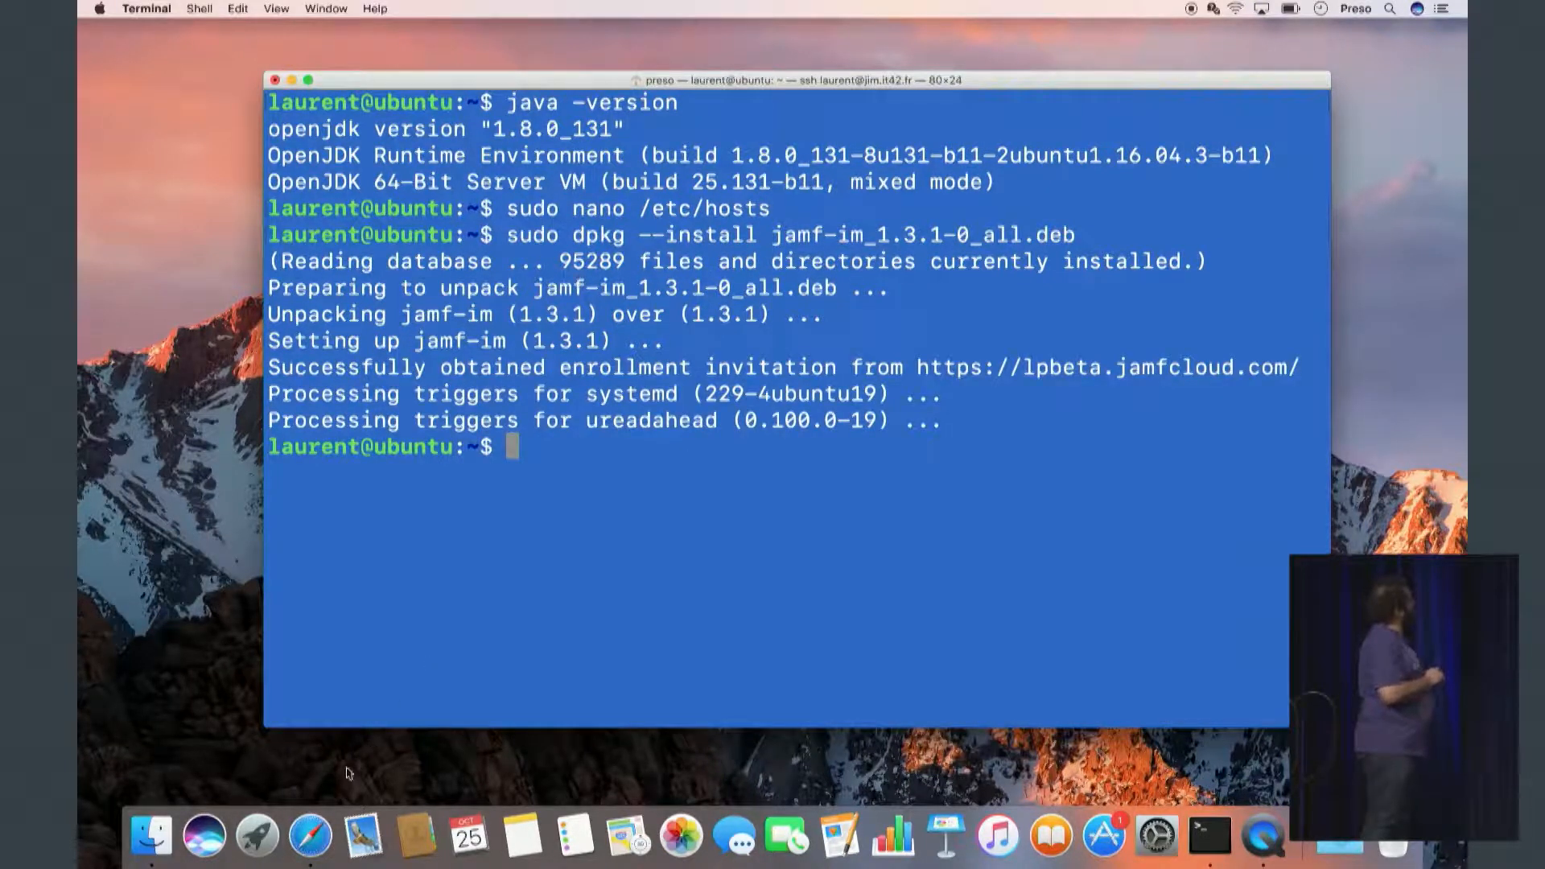
Switch to Safari and view the details of jim.it42.fr among the Infrastructure Managers in the Jamf Pro settings.
{"action": "key", "text": "super+h"}
{"action": "left_click", "coordinate": [311, 836]}
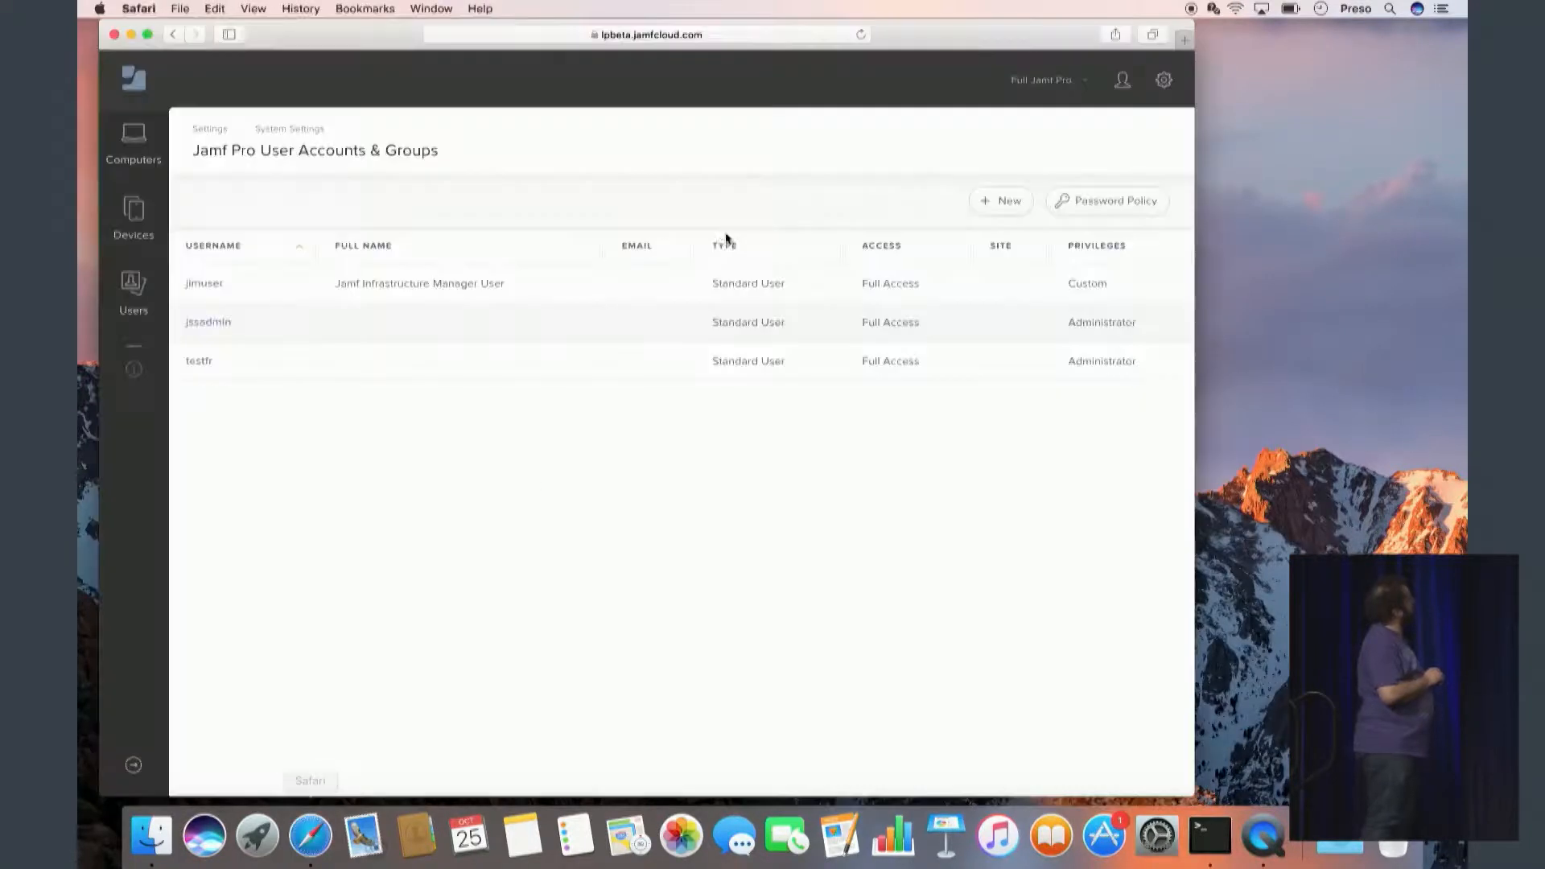
{"action": "left_click", "coordinate": [260, 135]}
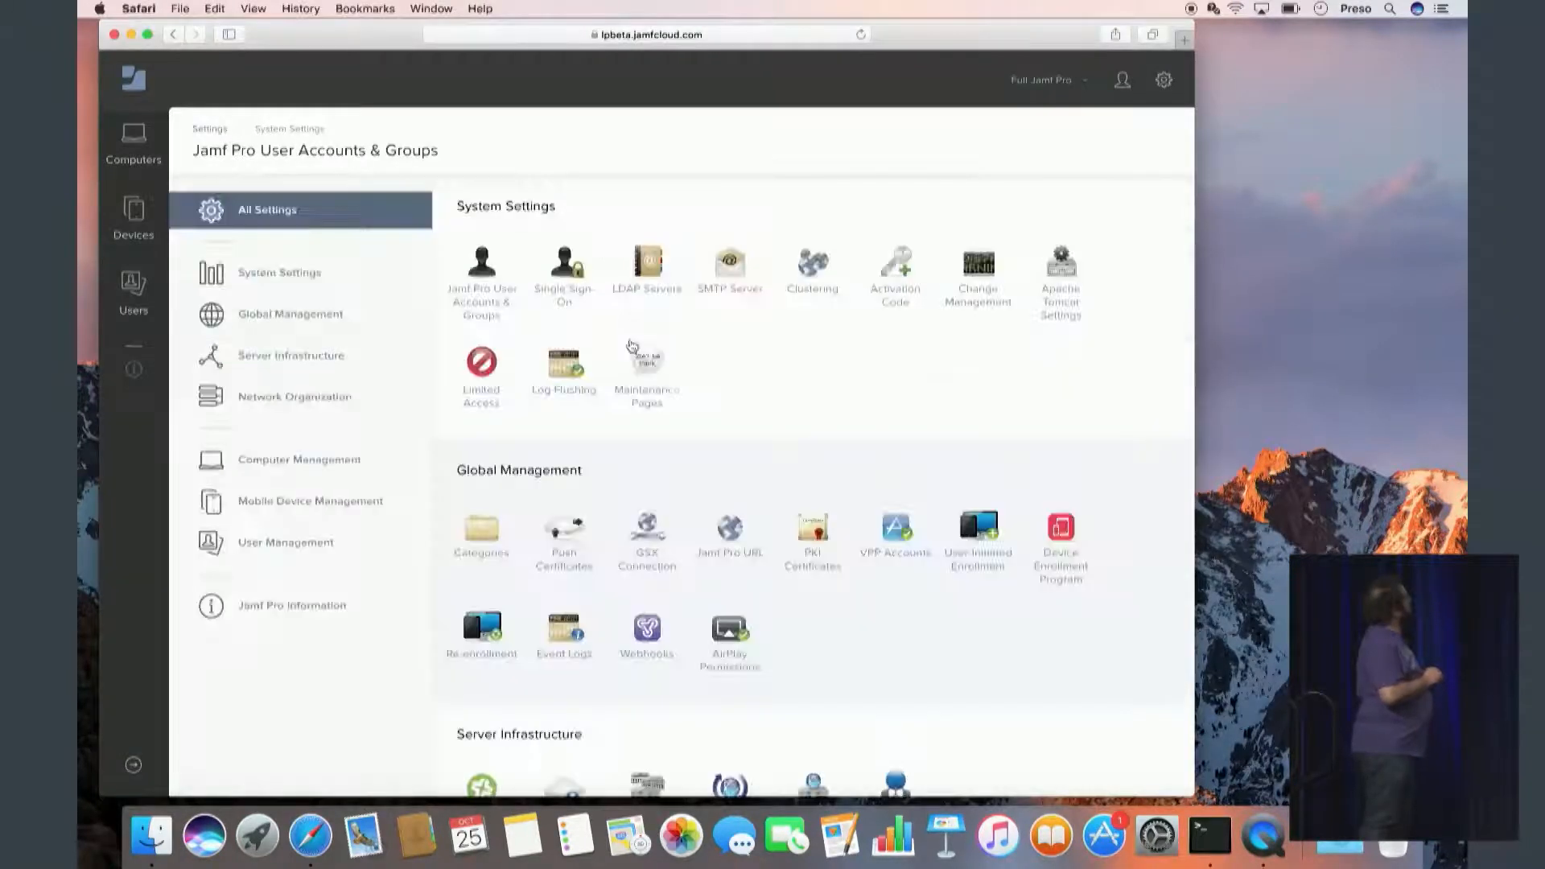
{"action": "scroll", "coordinate": [865, 693], "scroll_direction": "down", "scroll_amount": 2}
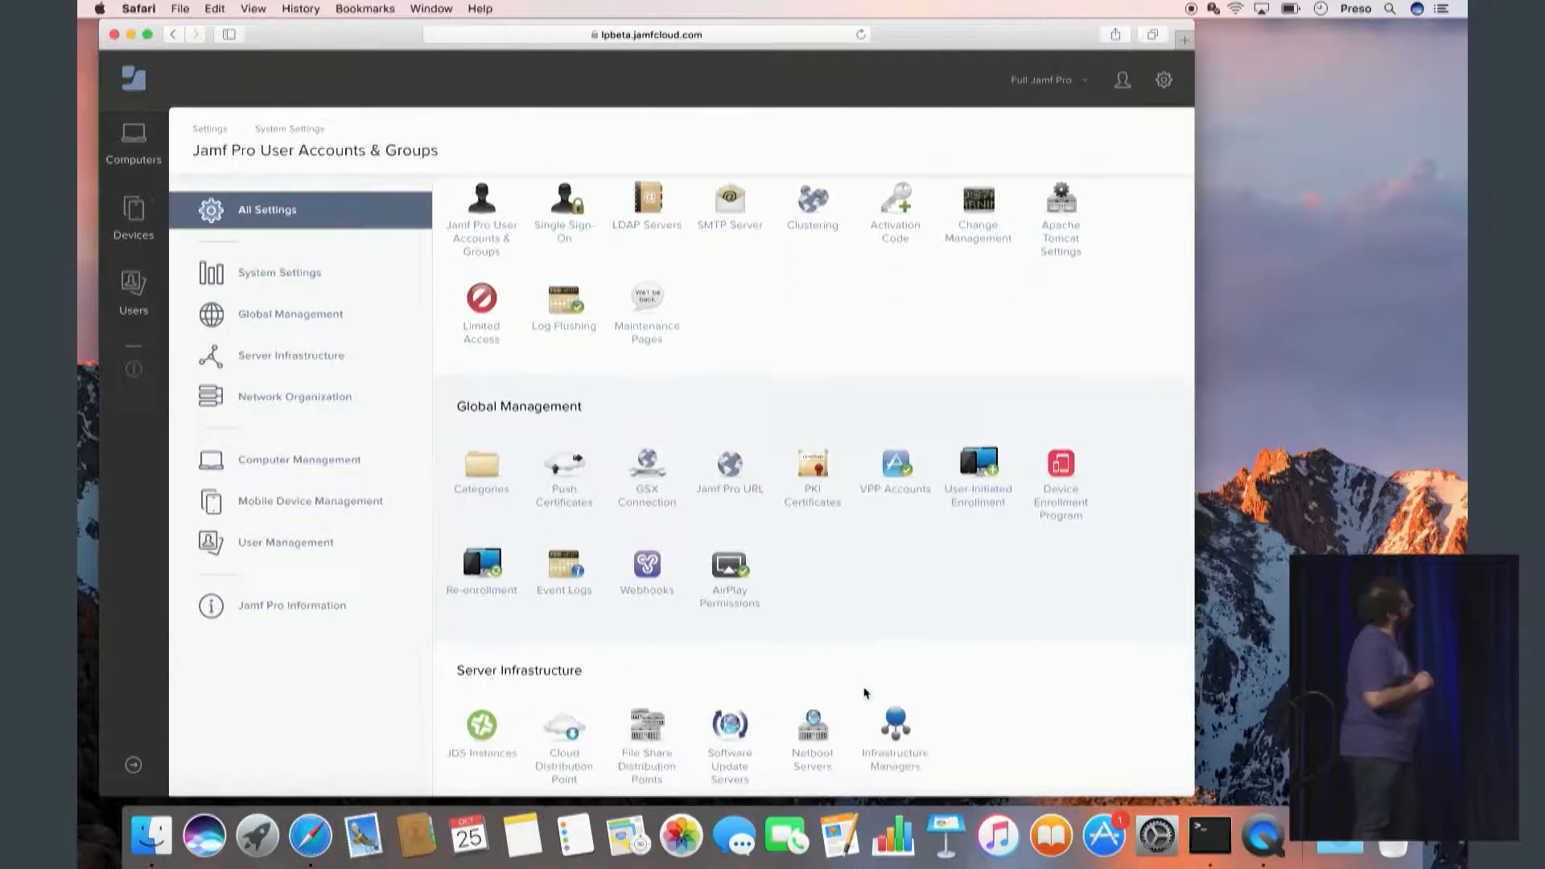
{"action": "left_click", "coordinate": [897, 724]}
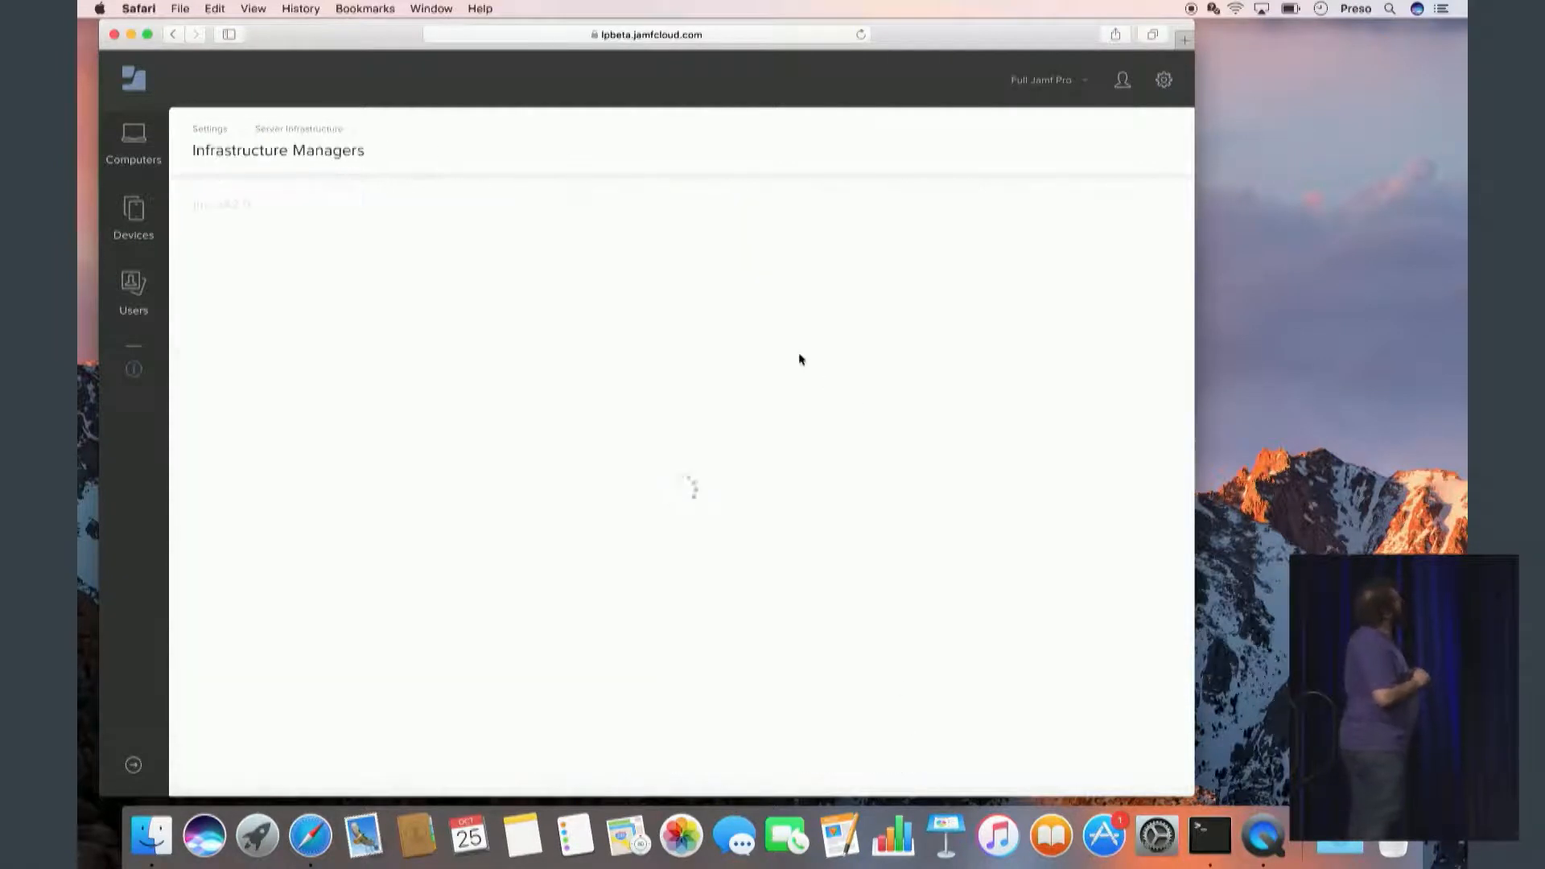
{"action": "left_click", "coordinate": [228, 206]}
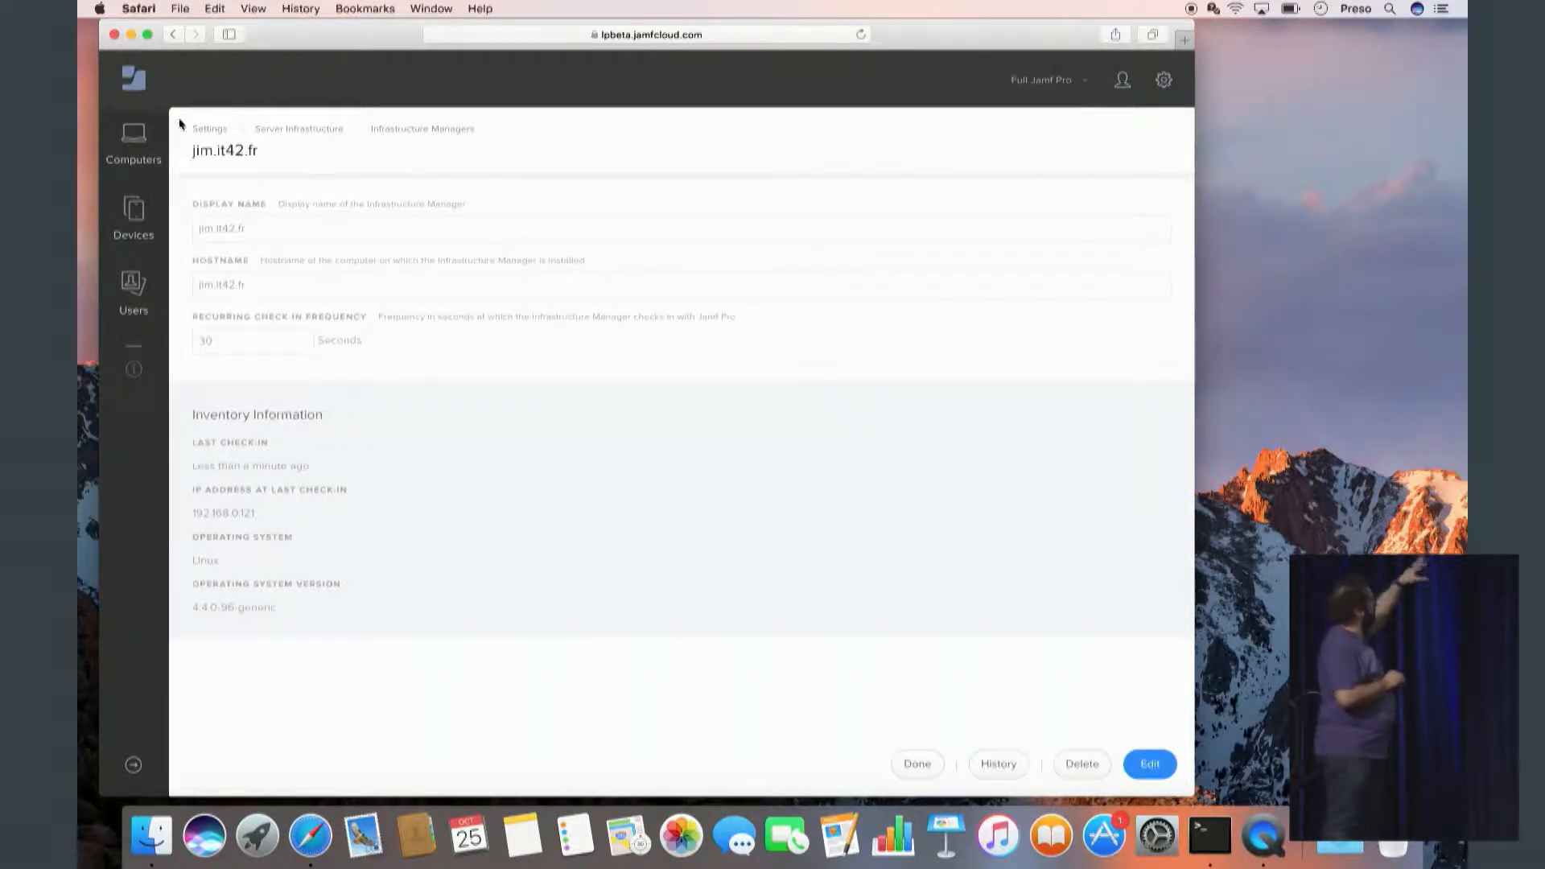
Start a new LDAP server in the Jamf Pro system settings, choosing to configure it manually.
{"action": "left_click", "coordinate": [200, 128]}
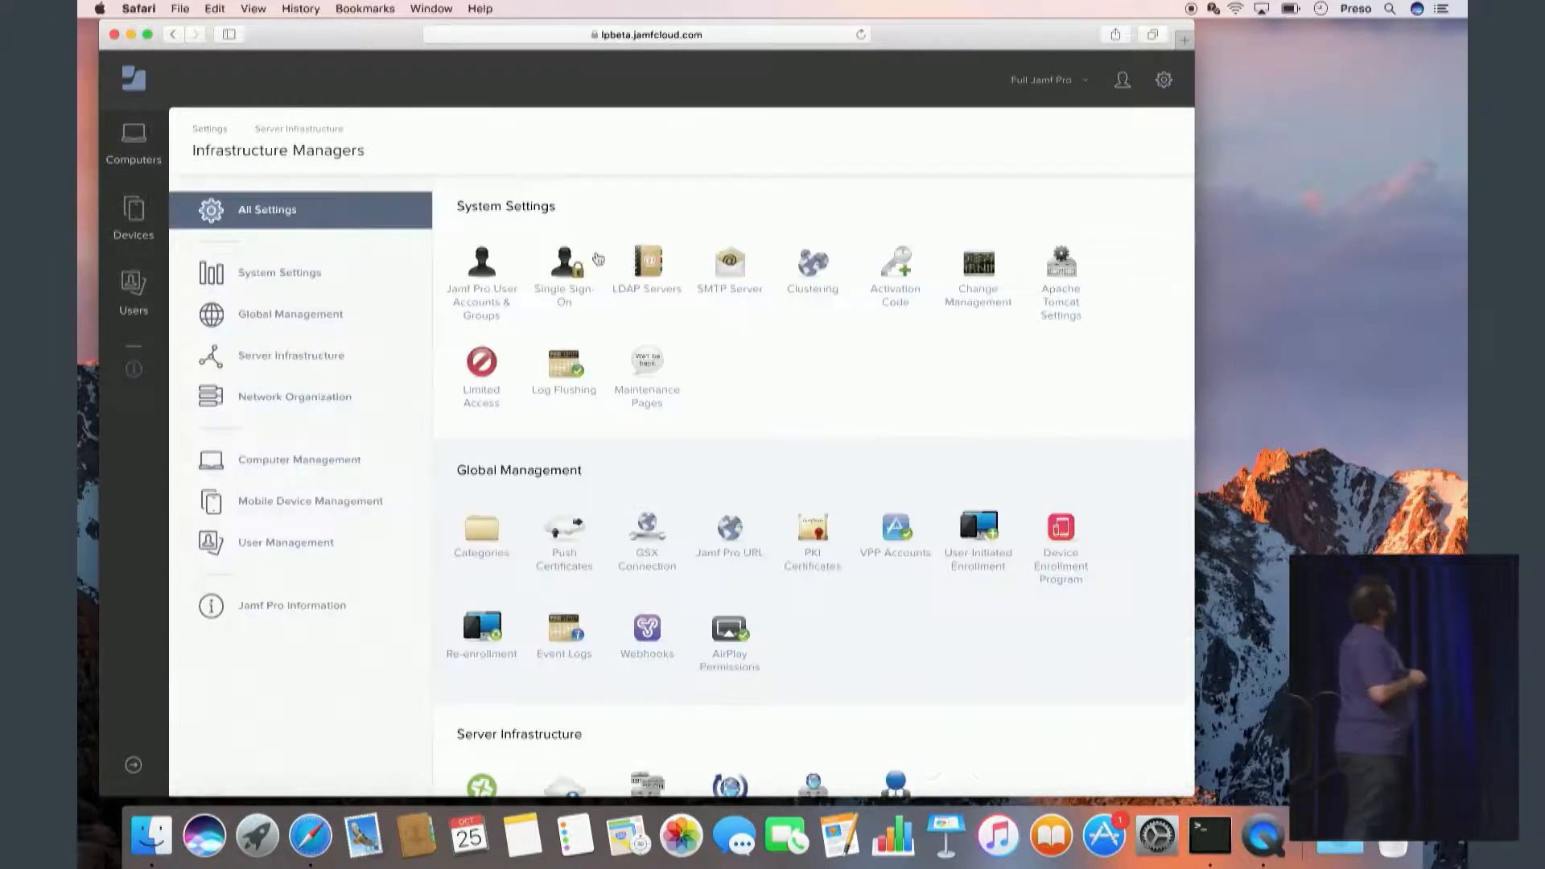
{"action": "left_click", "coordinate": [643, 265]}
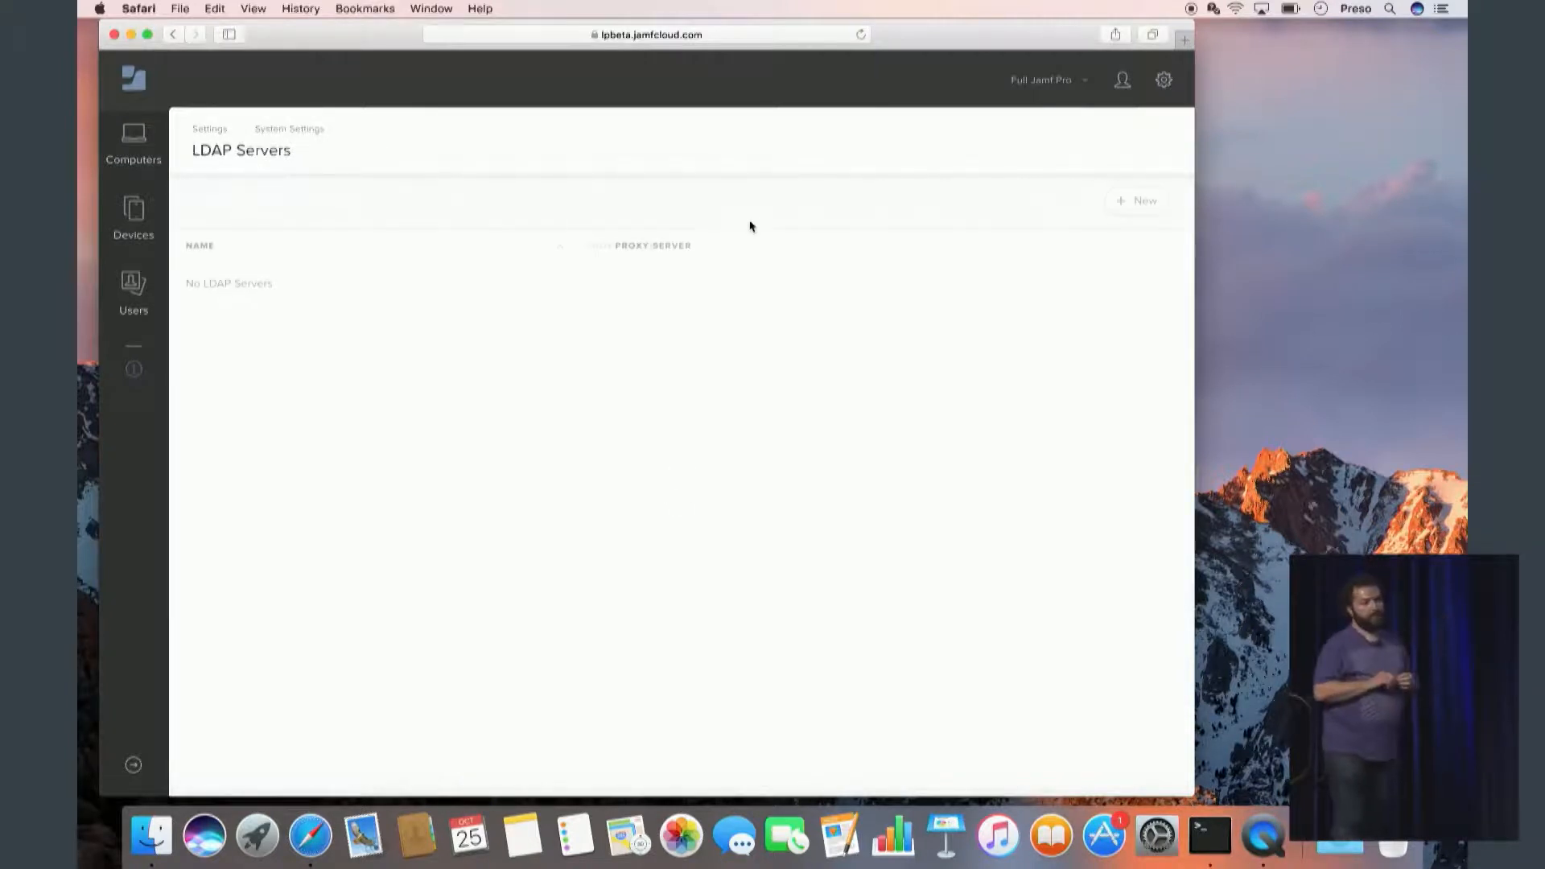
{"action": "left_click", "coordinate": [1129, 209]}
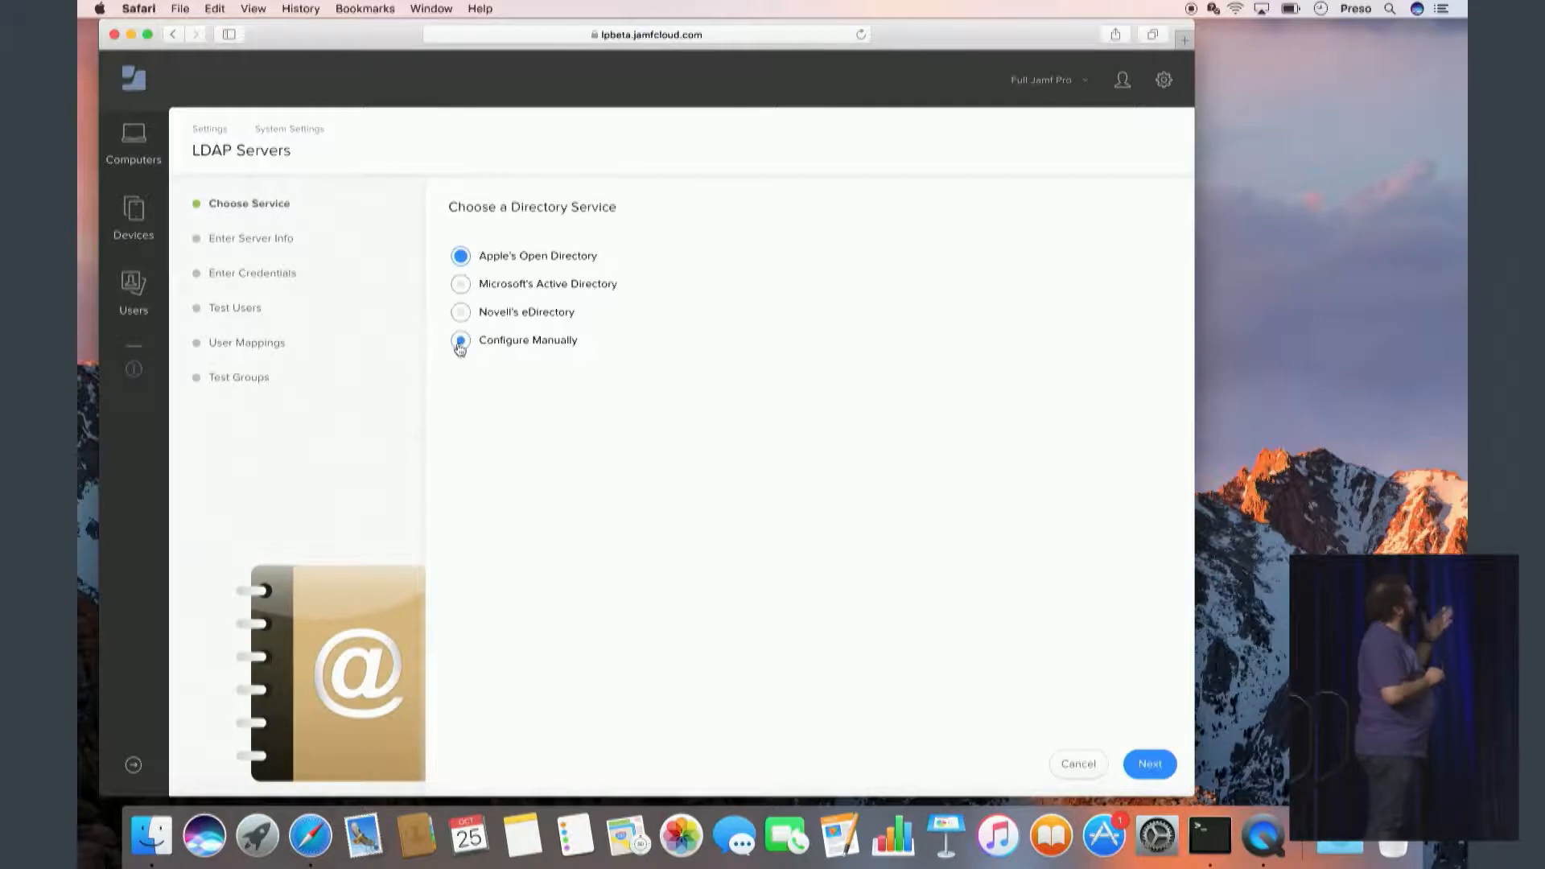
{"action": "left_click", "coordinate": [460, 341]}
{"action": "left_click", "coordinate": [1152, 764]}
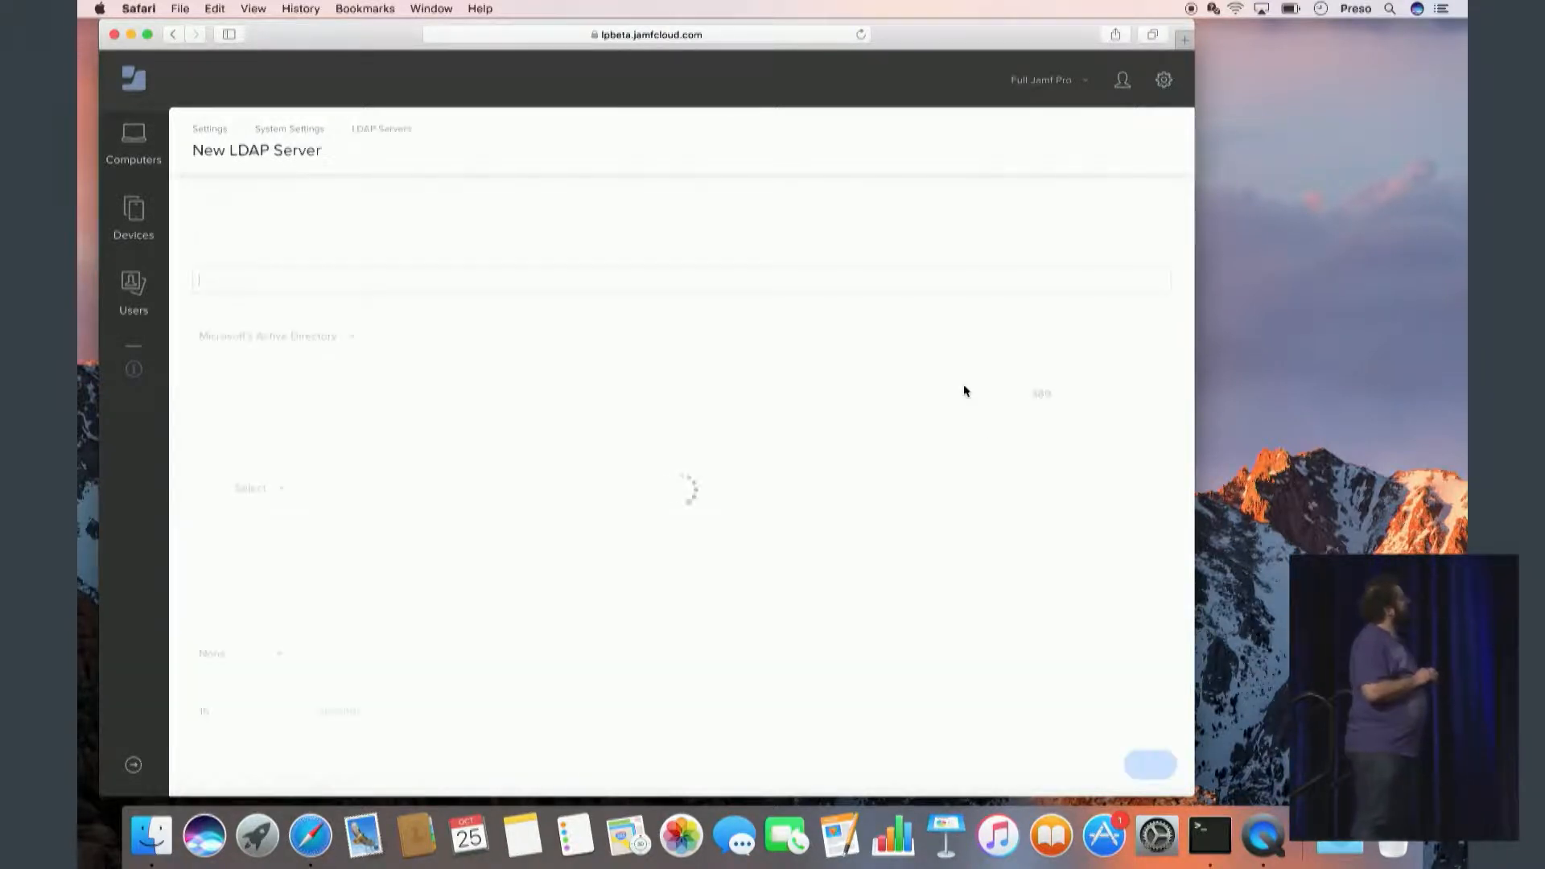
Name the new LDAP server AD and set its server address to ad.perto.is, keeping port 389.
{"action": "type", "text": "AD"}
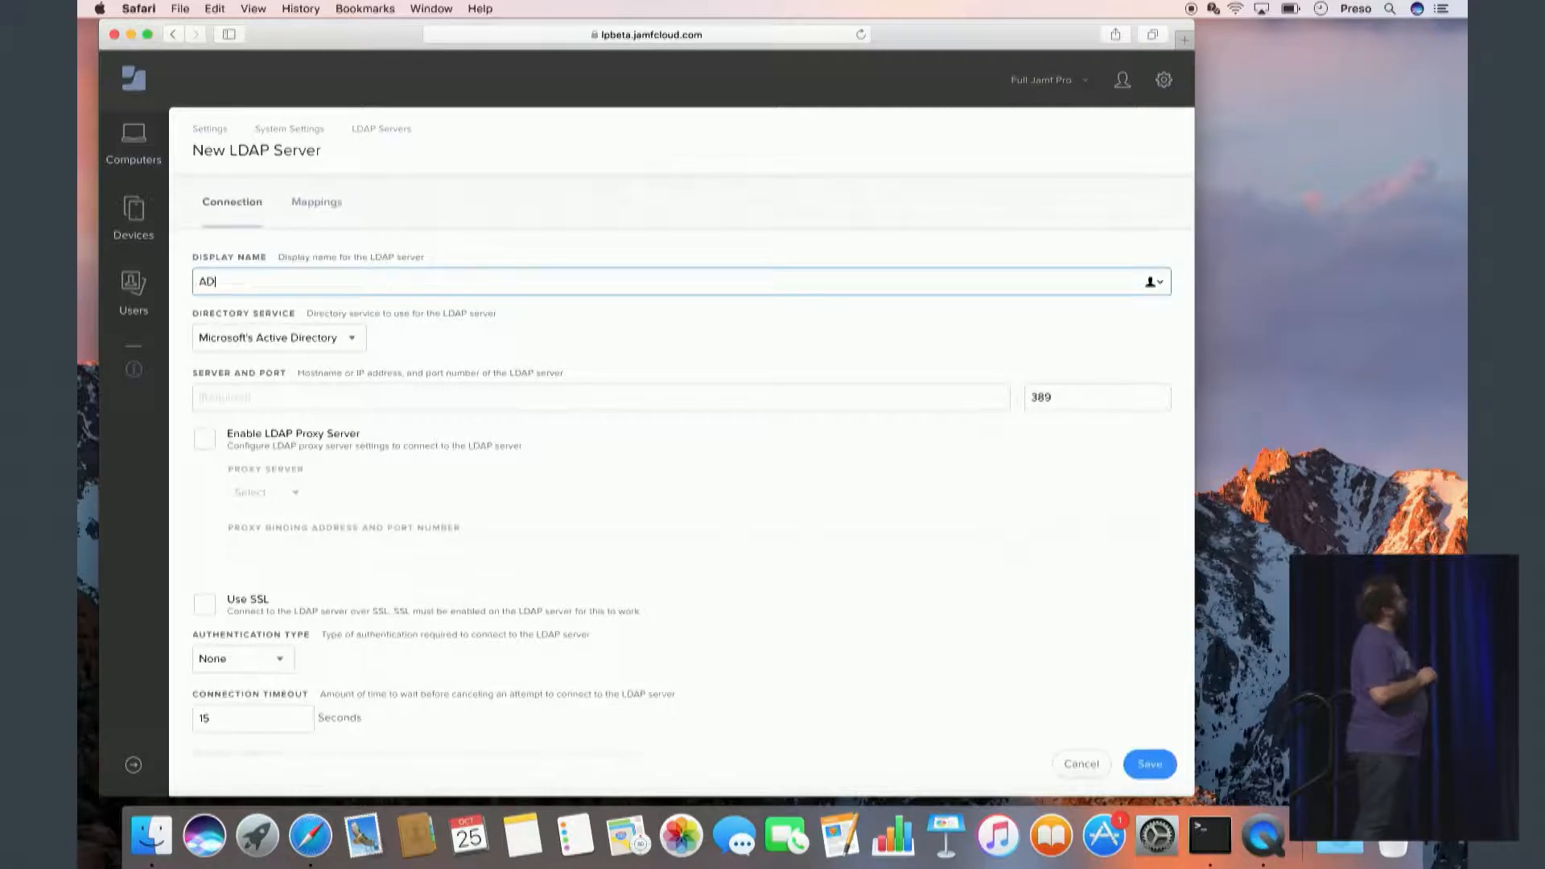
{"action": "left_click", "coordinate": [364, 387]}
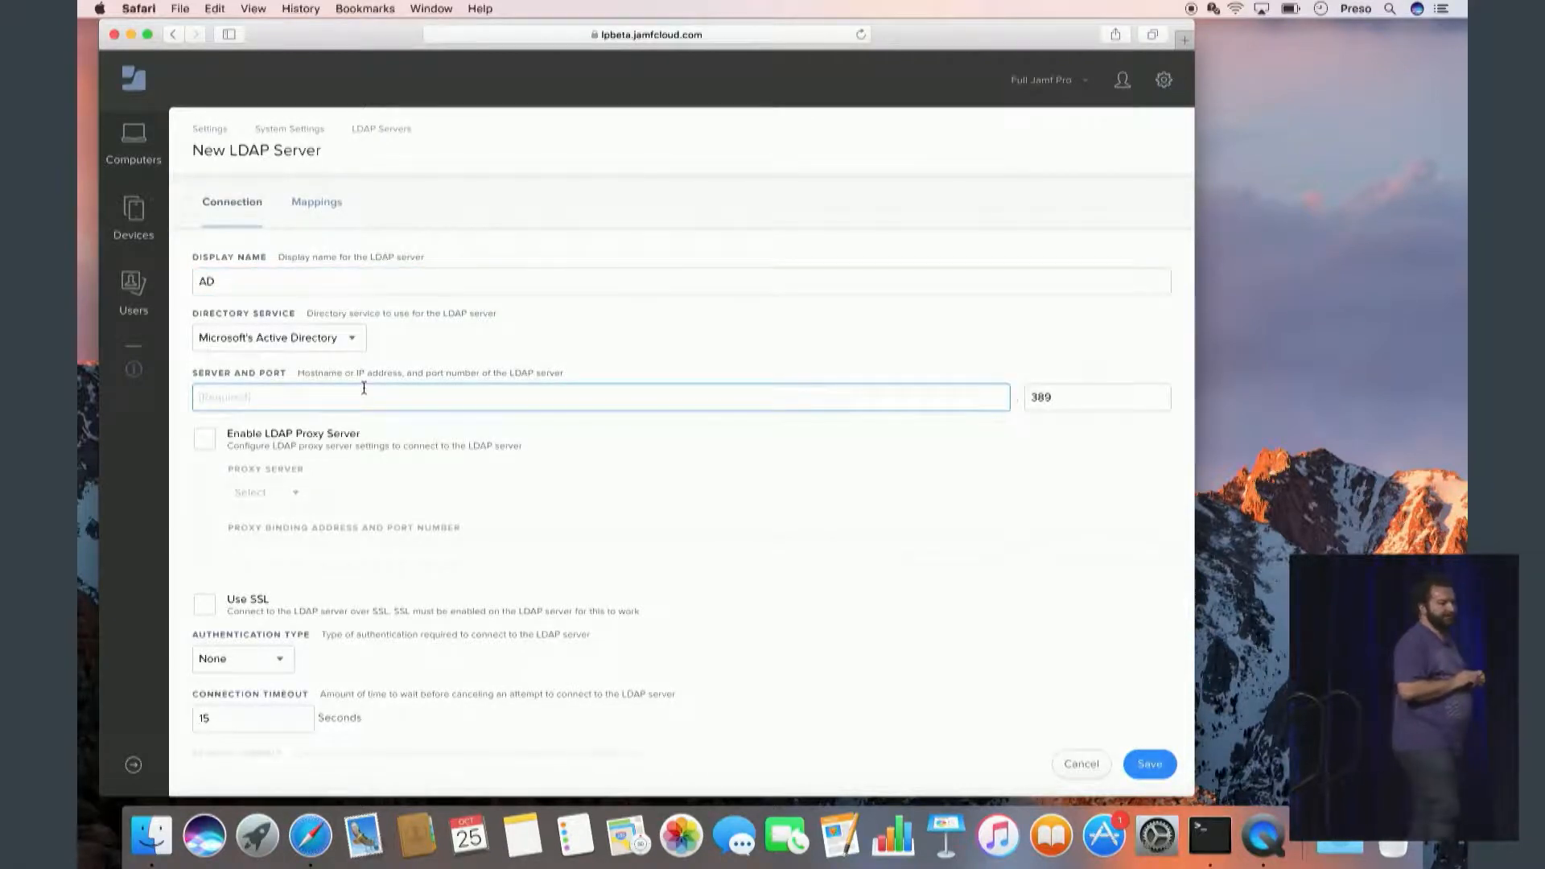
{"action": "type", "text": "ad.perto."}
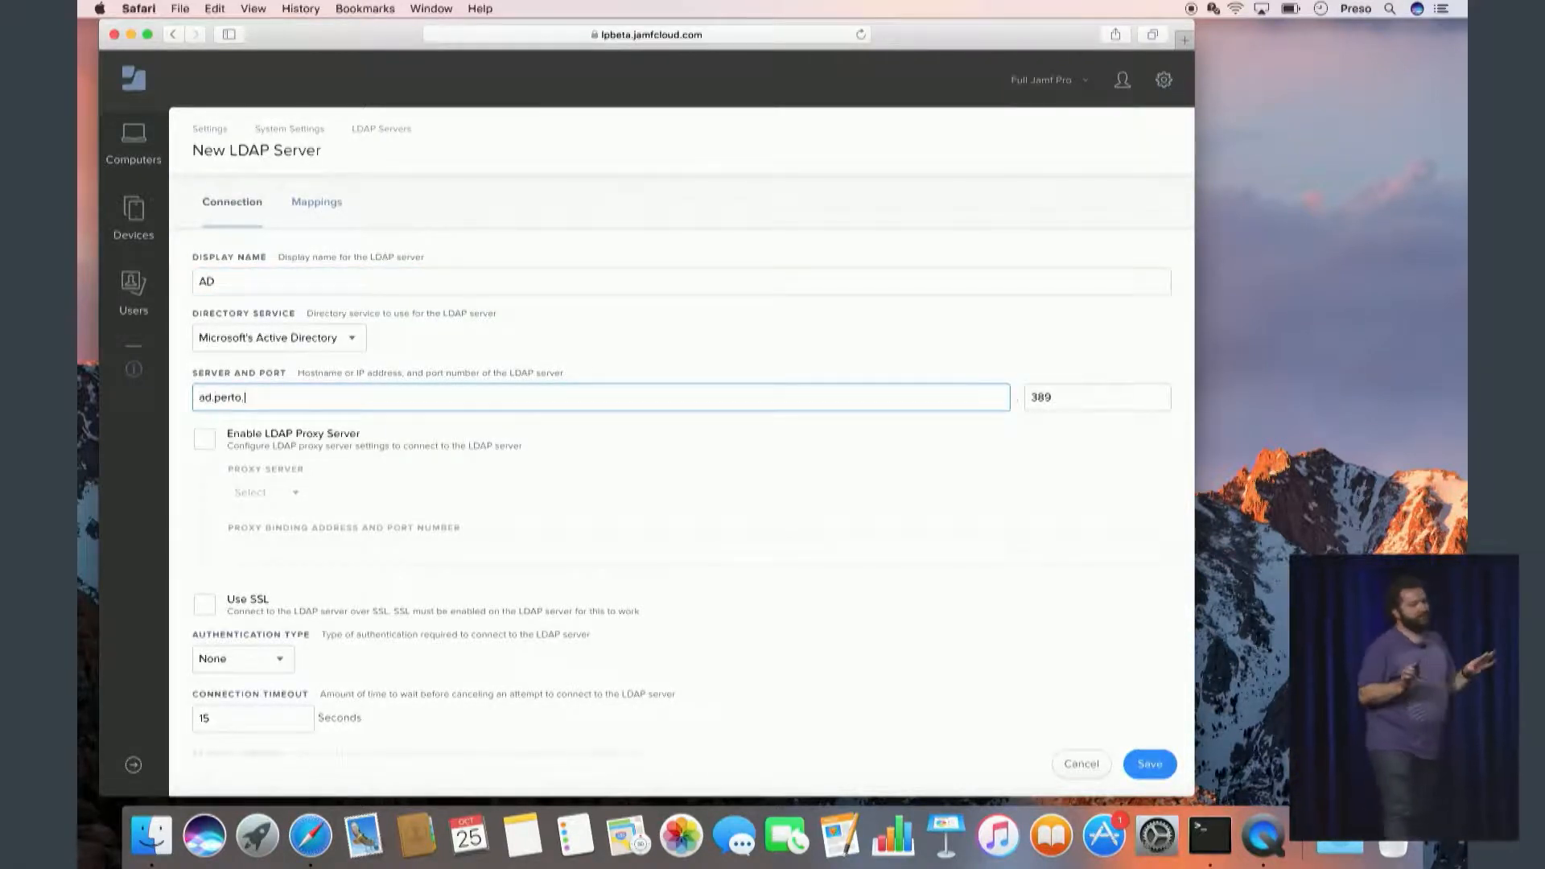
{"action": "type", "text": "is"}
{"action": "left_click", "coordinate": [1063, 395]}
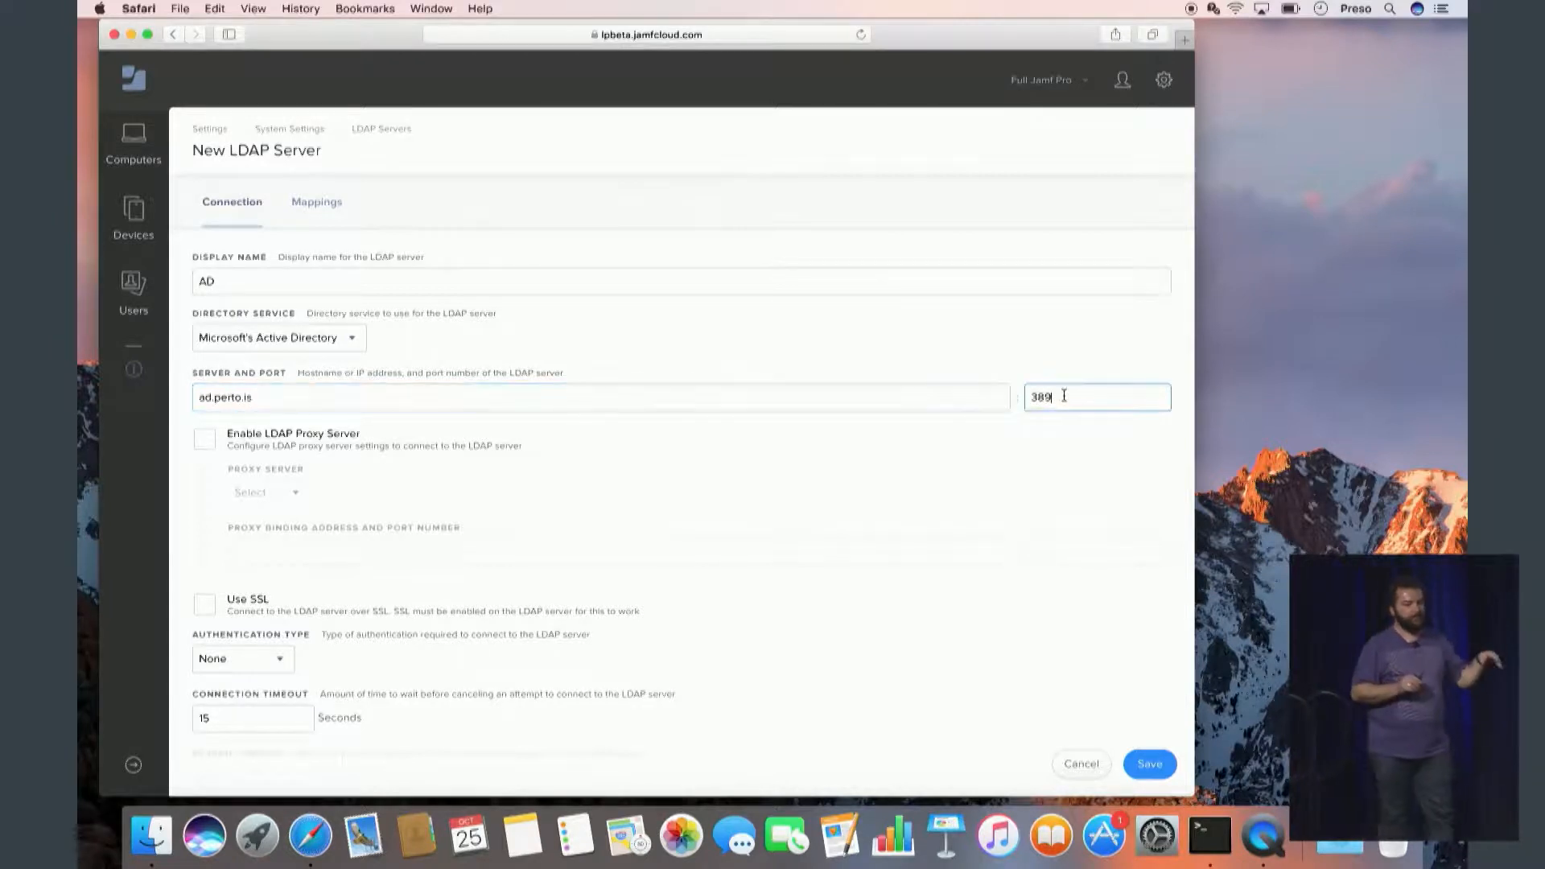
Enable the LDAP proxy server using jim.it42.fr and set the proxy binding port to 8636.
{"action": "left_click", "coordinate": [204, 438]}
{"action": "left_click", "coordinate": [267, 492]}
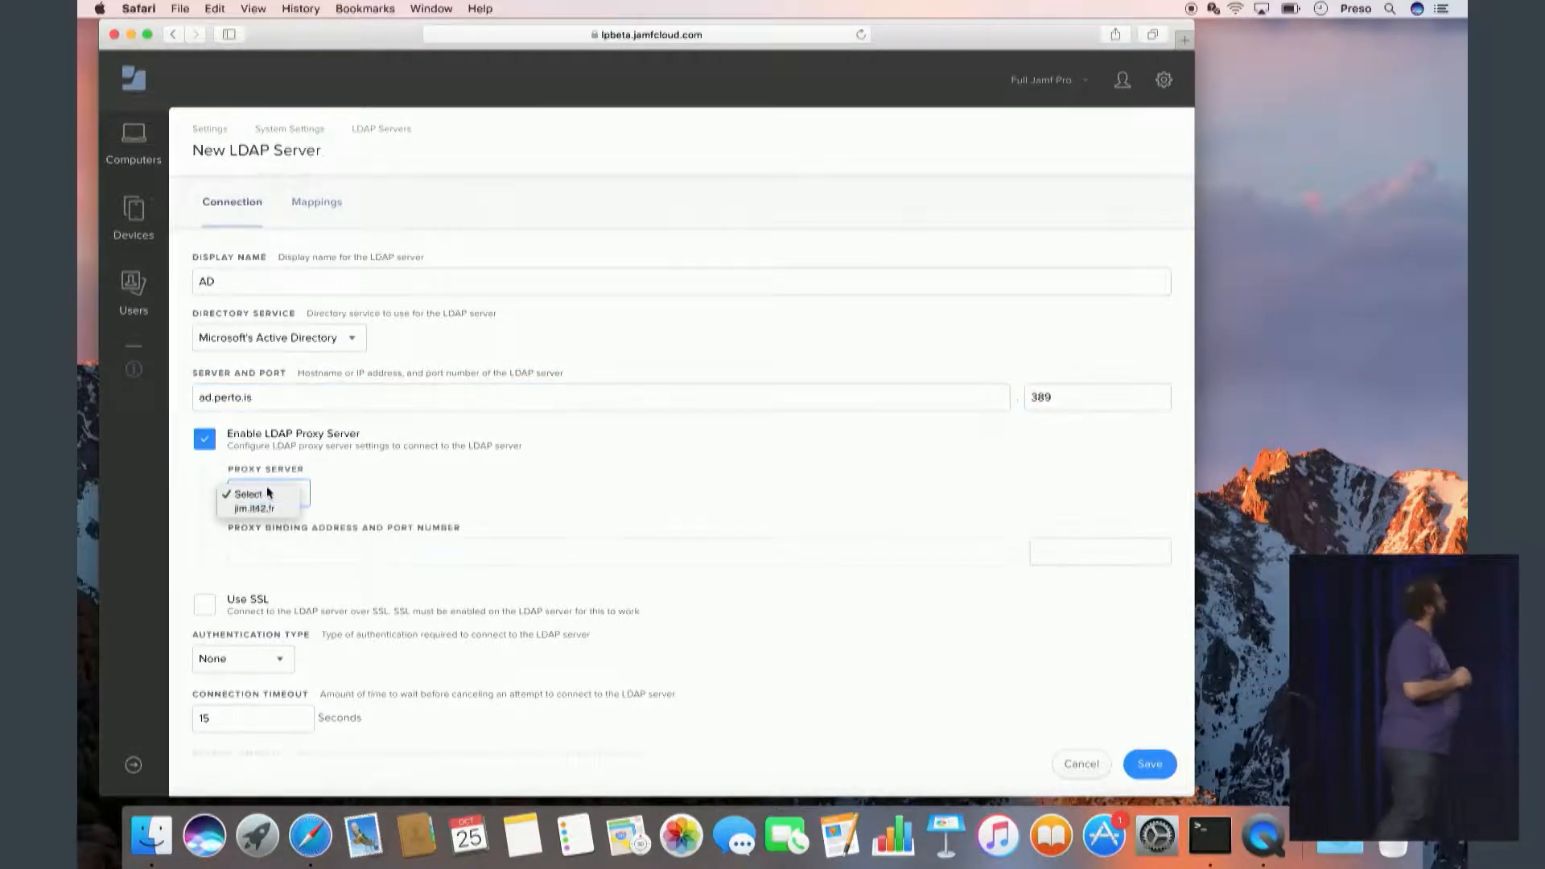
{"action": "left_click", "coordinate": [269, 508]}
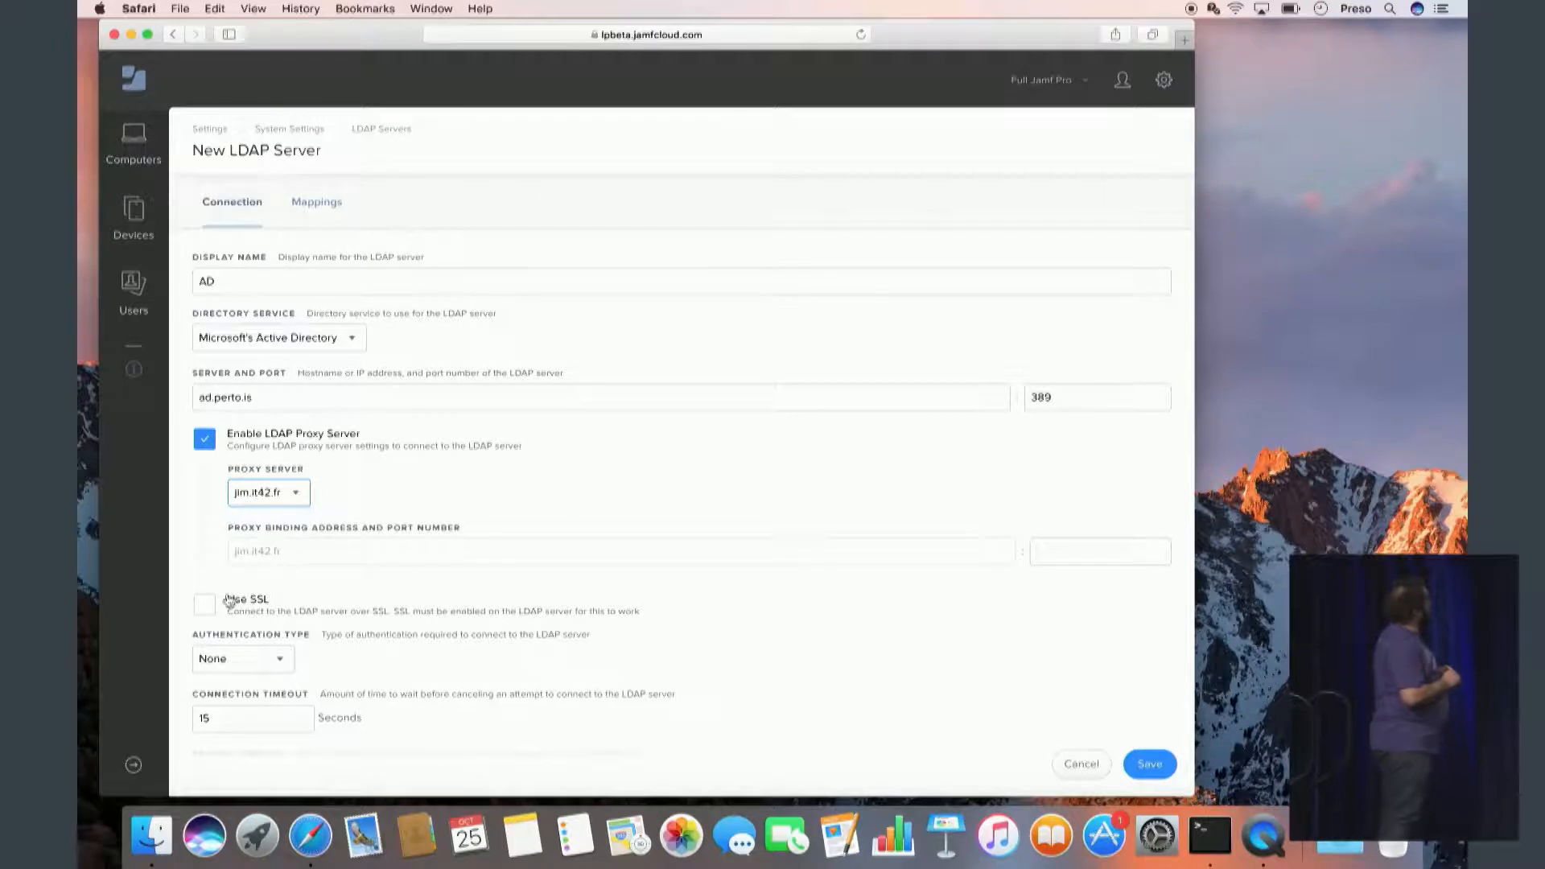
{"action": "left_click", "coordinate": [1071, 551]}
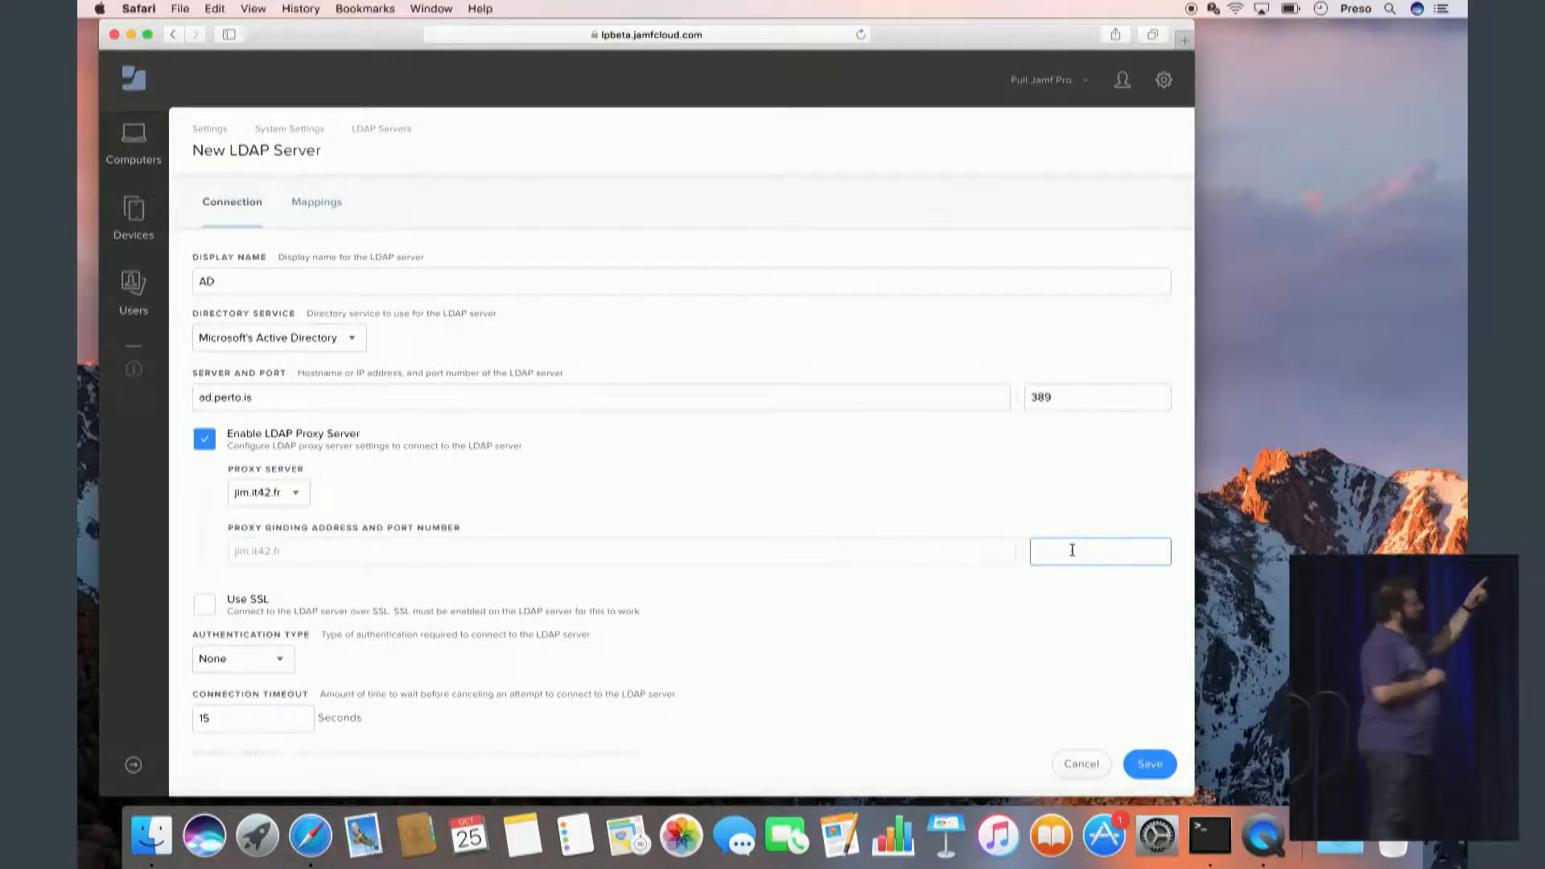
{"action": "type", "text": "8636"}
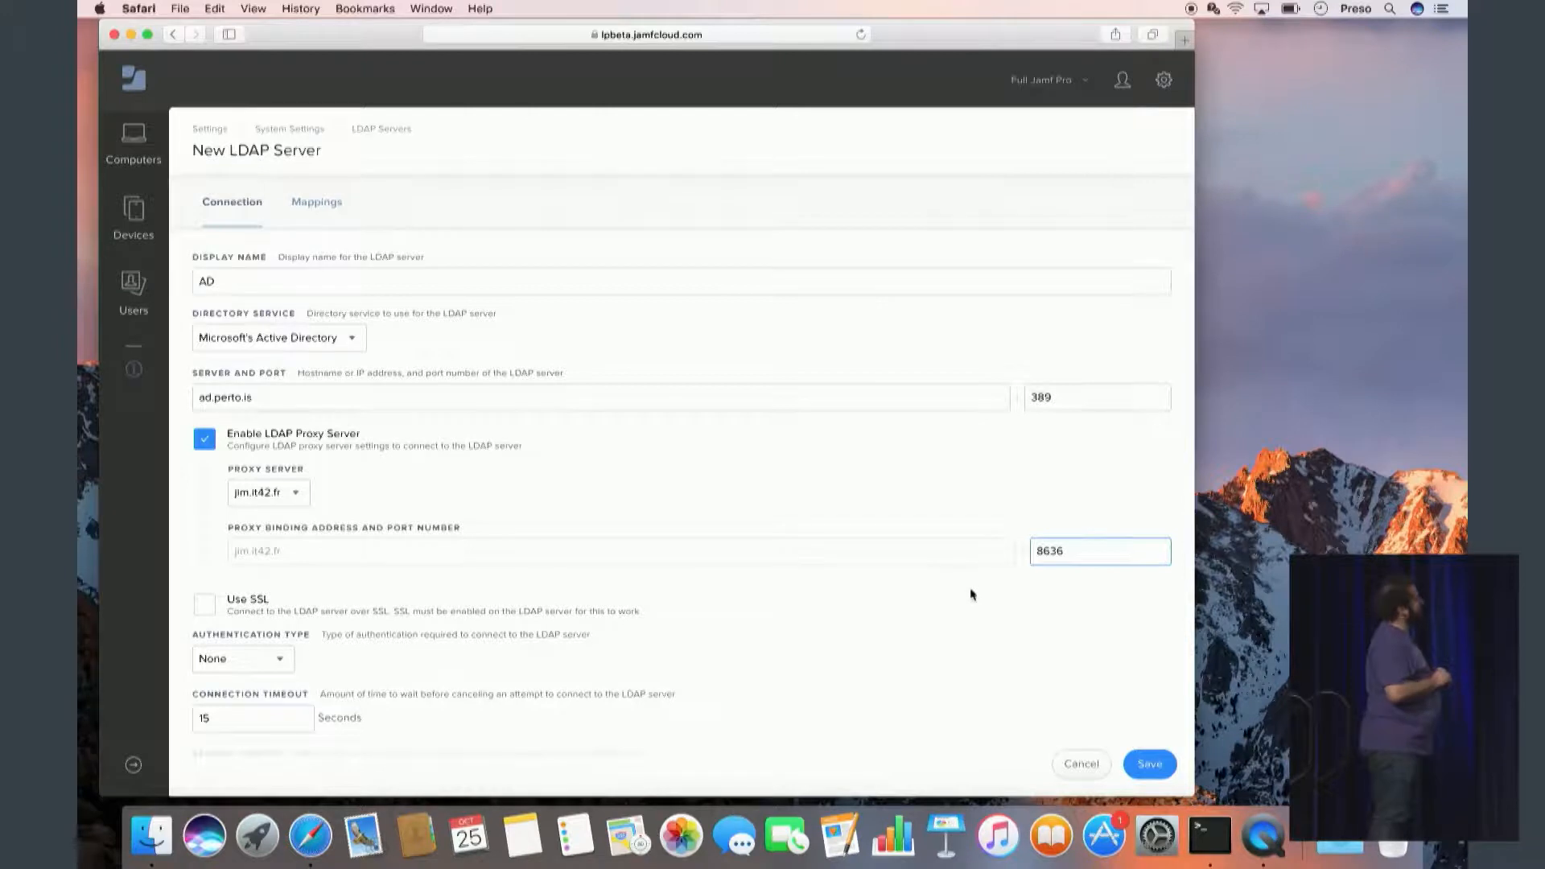
Set the authentication type to Simple and enter the distinguished username CN=SVC AD JAMF,OU=Service_Accounts,DC=PERTO,DC=IS.
{"action": "scroll", "coordinate": [971, 595], "scroll_direction": "down", "scroll_amount": 5}
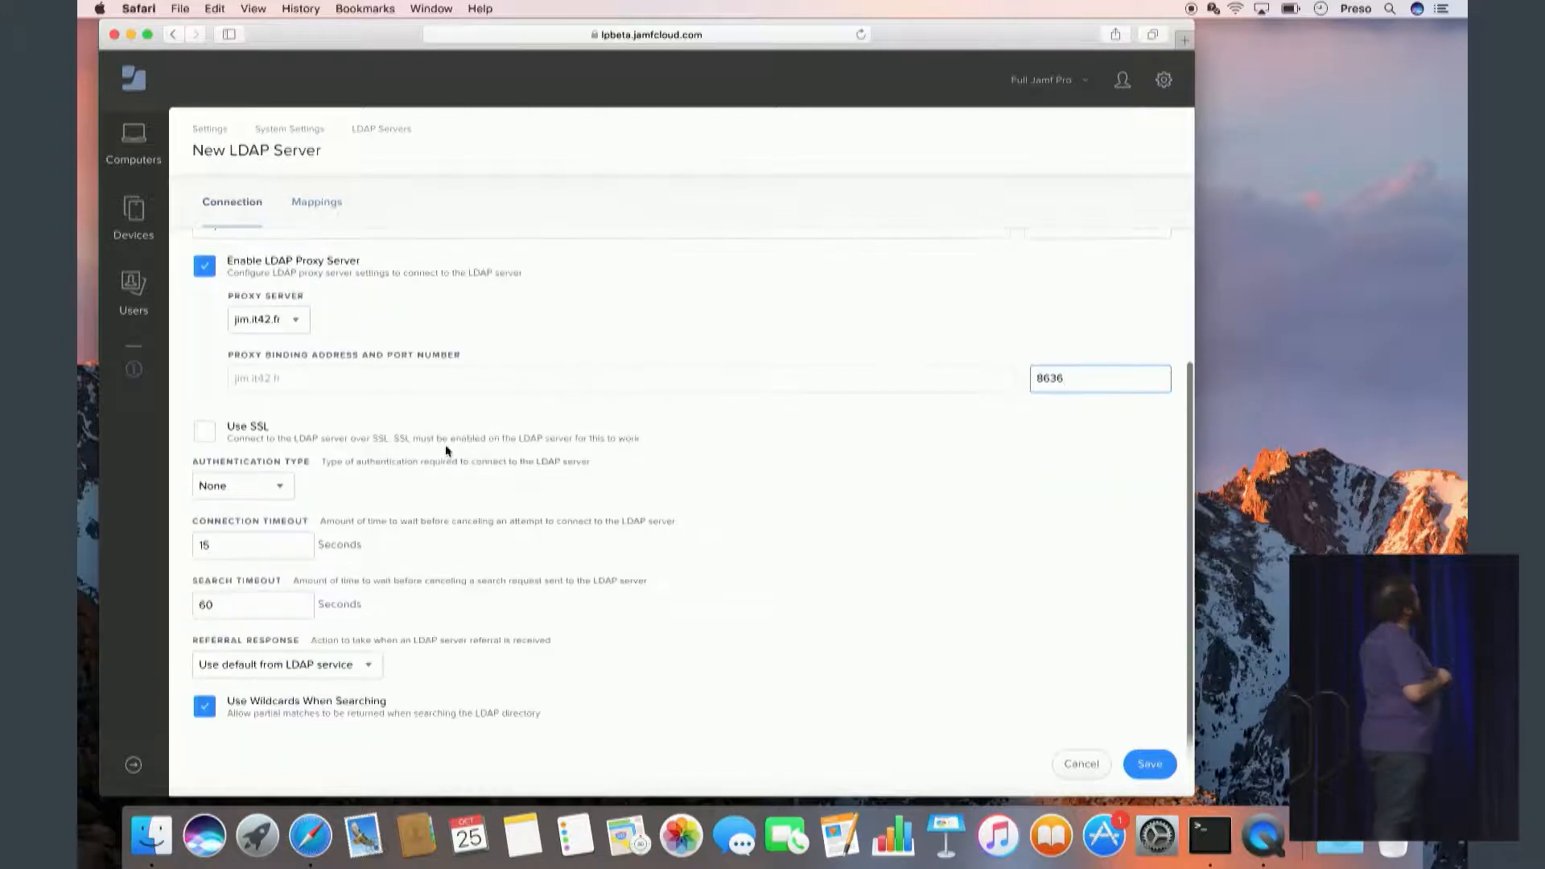
{"action": "left_click", "coordinate": [285, 488]}
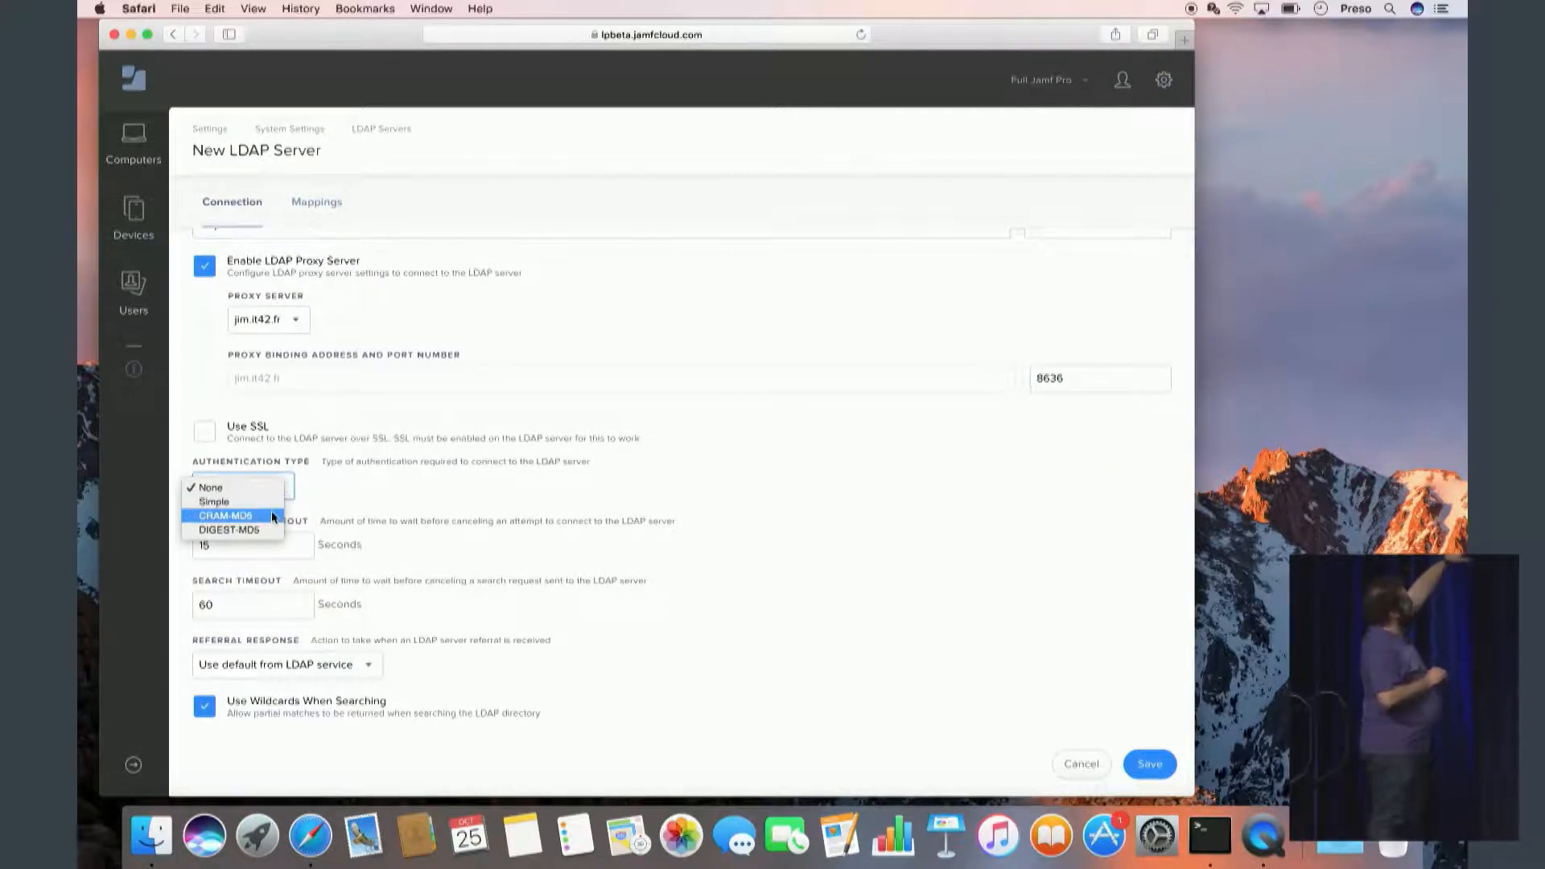
{"action": "left_click", "coordinate": [272, 502]}
{"action": "left_click", "coordinate": [301, 577]}
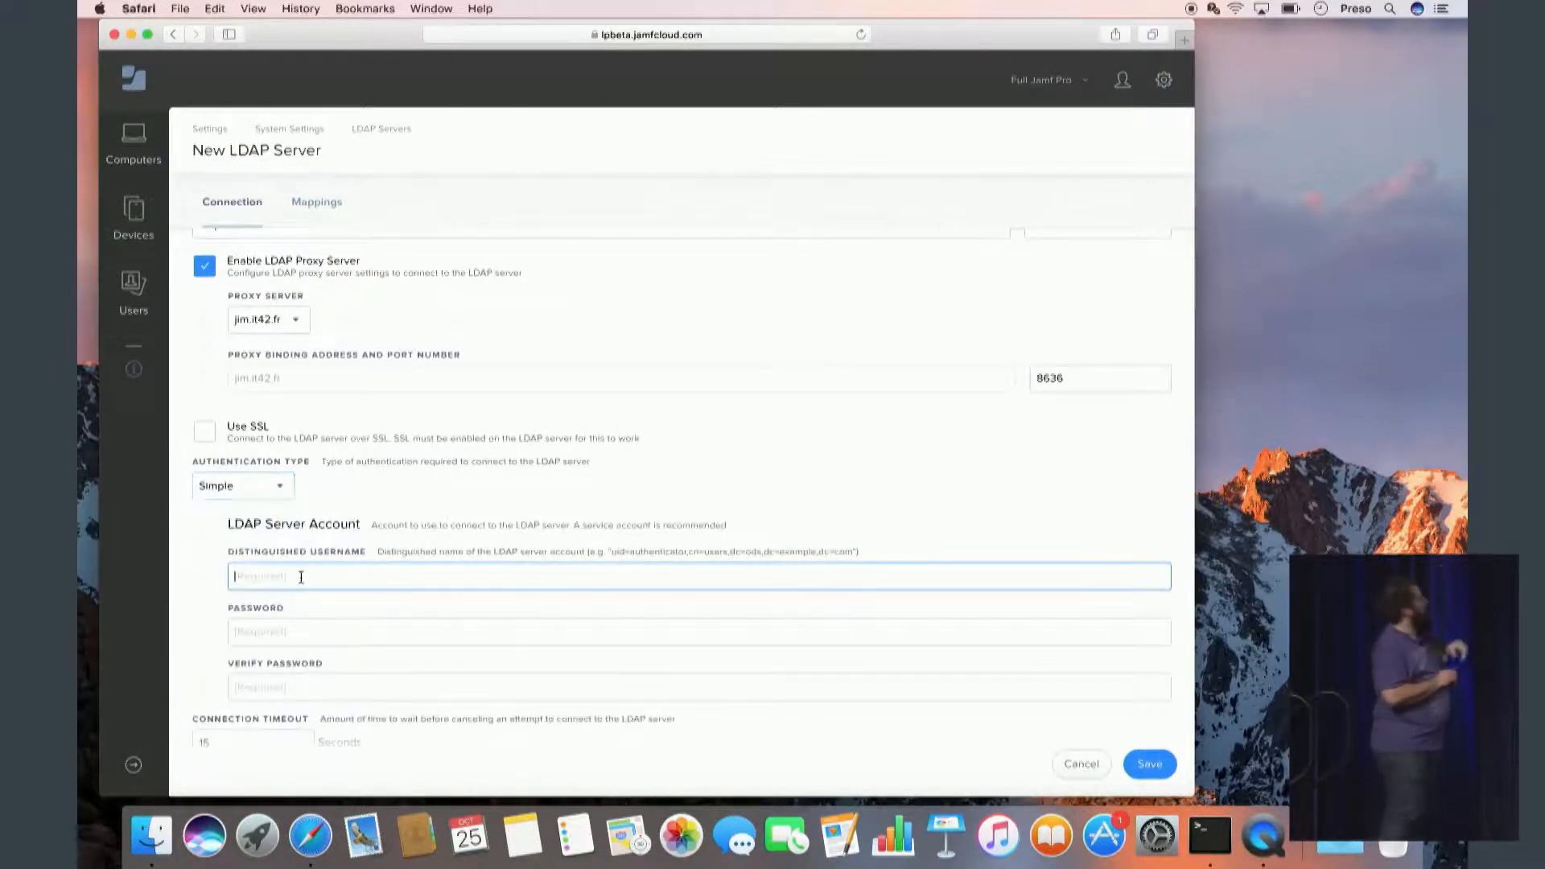
{"action": "type", "text": "CN"}
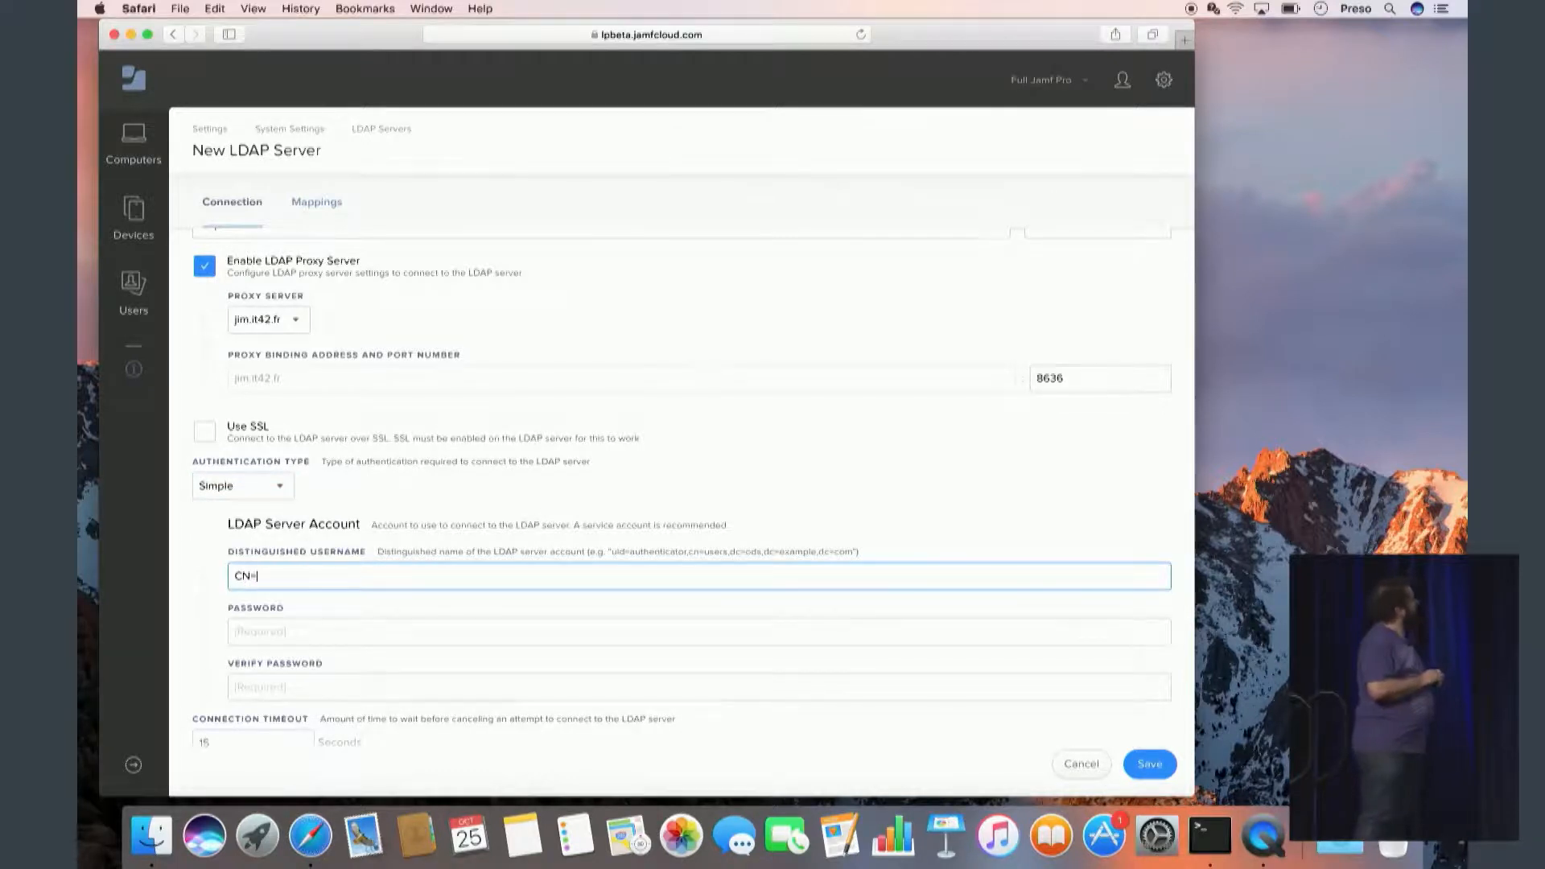
{"action": "type", "text": "=SVC A"}
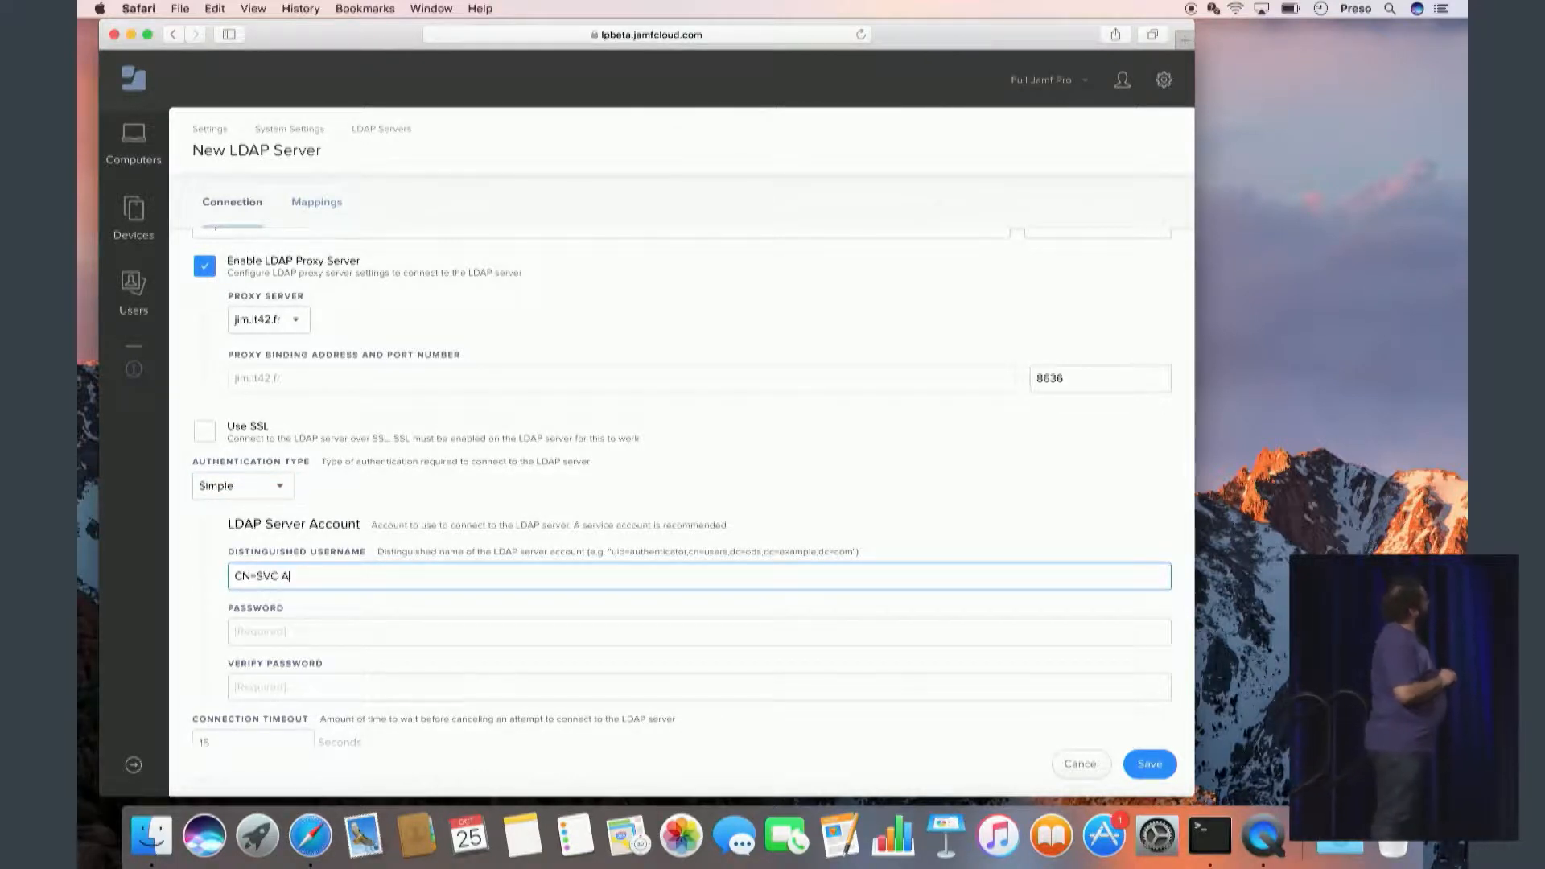
{"action": "type", "text": "D JAMF,OU"}
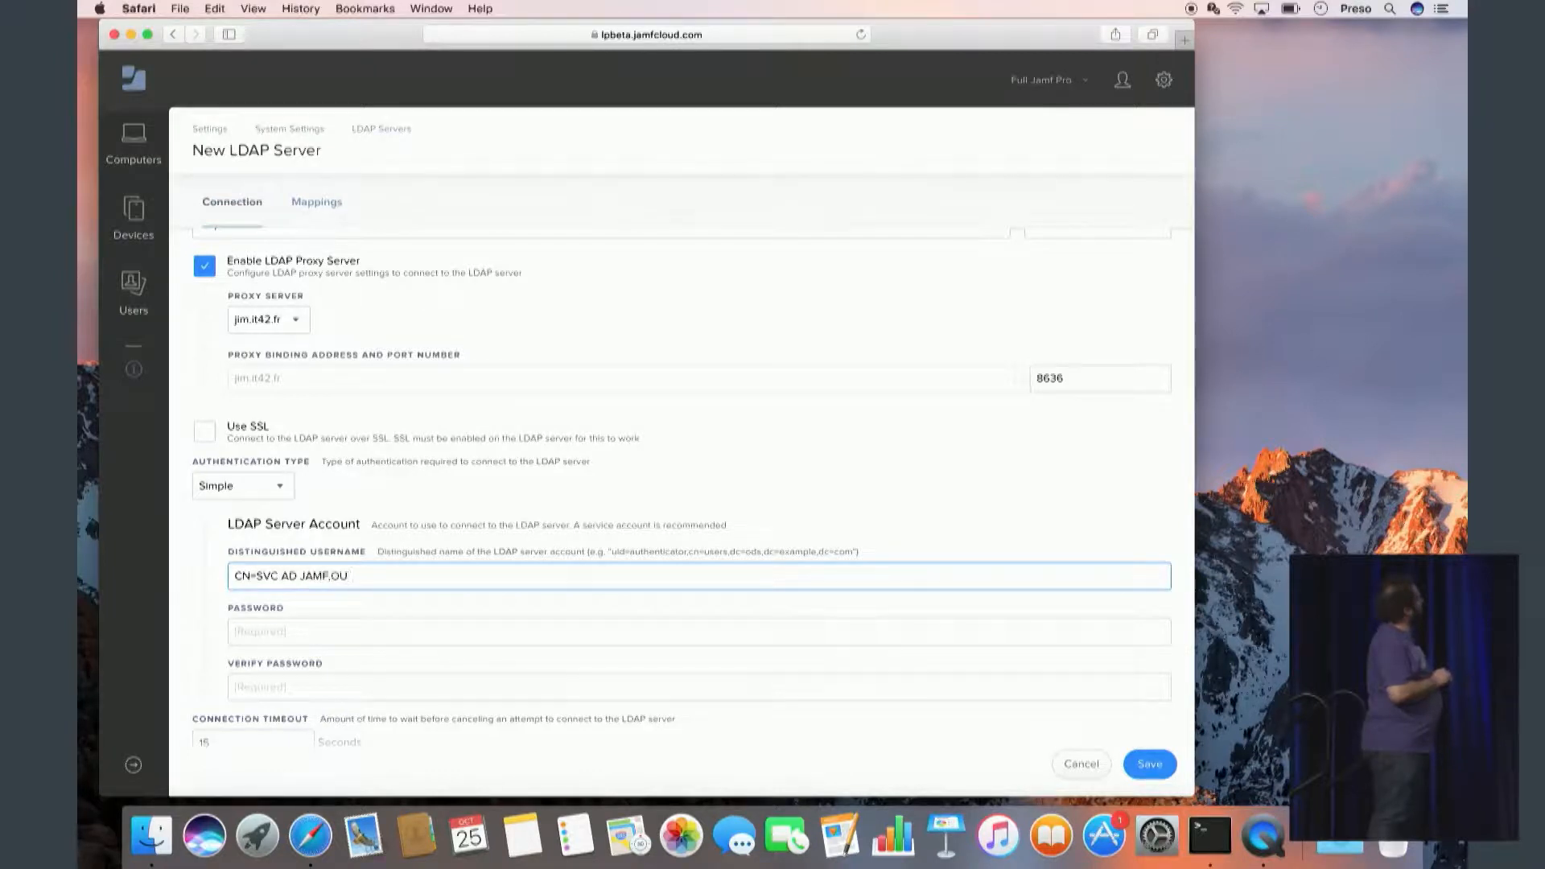
{"action": "type", "text": "=Service"}
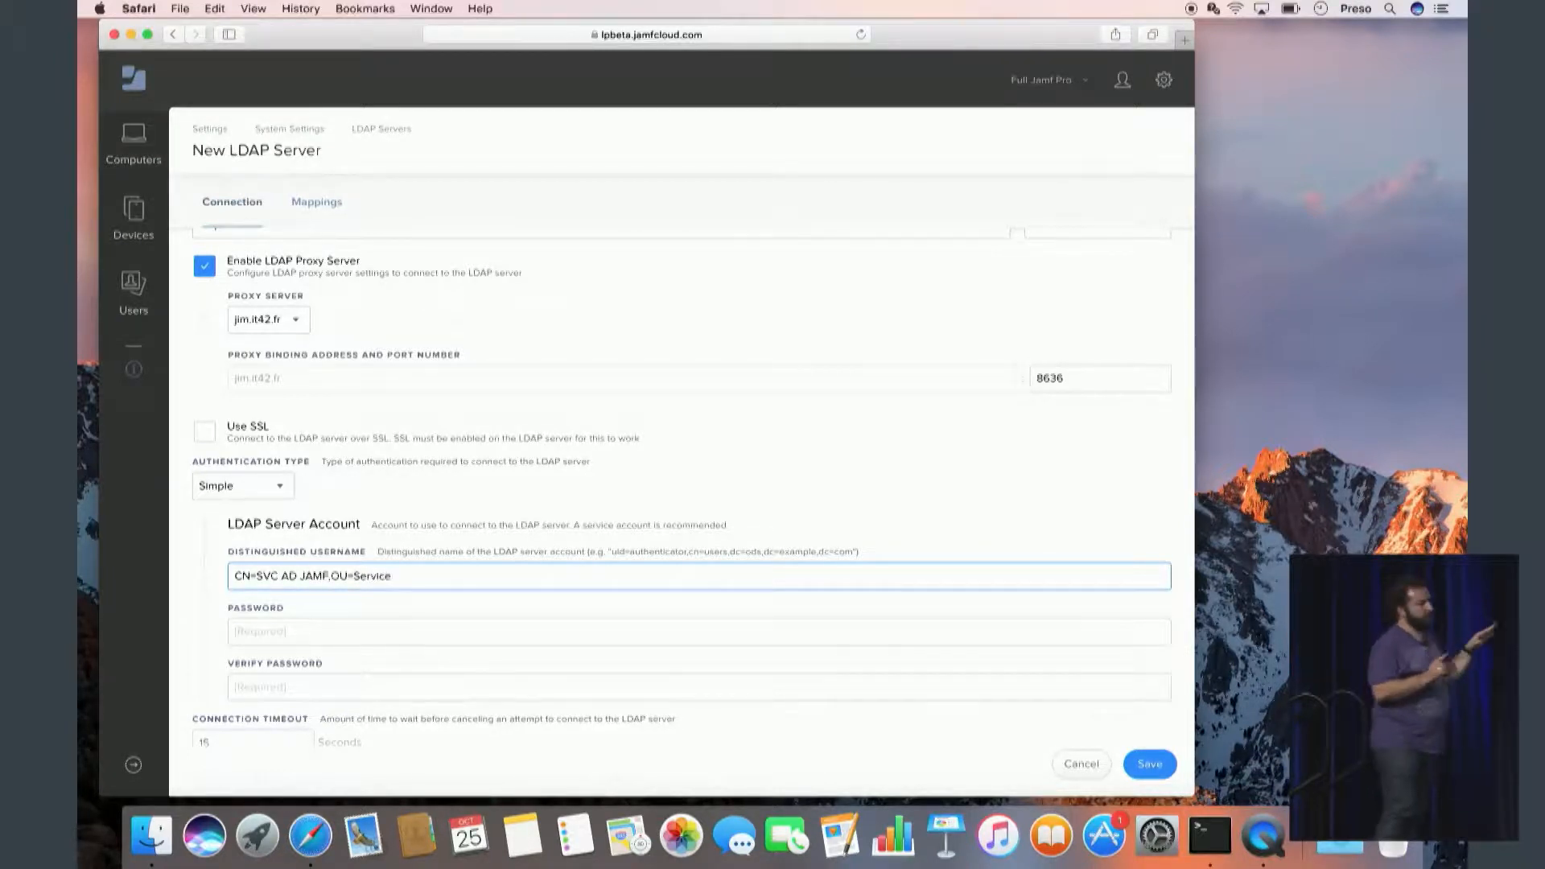
{"action": "type", "text": "_Acc"}
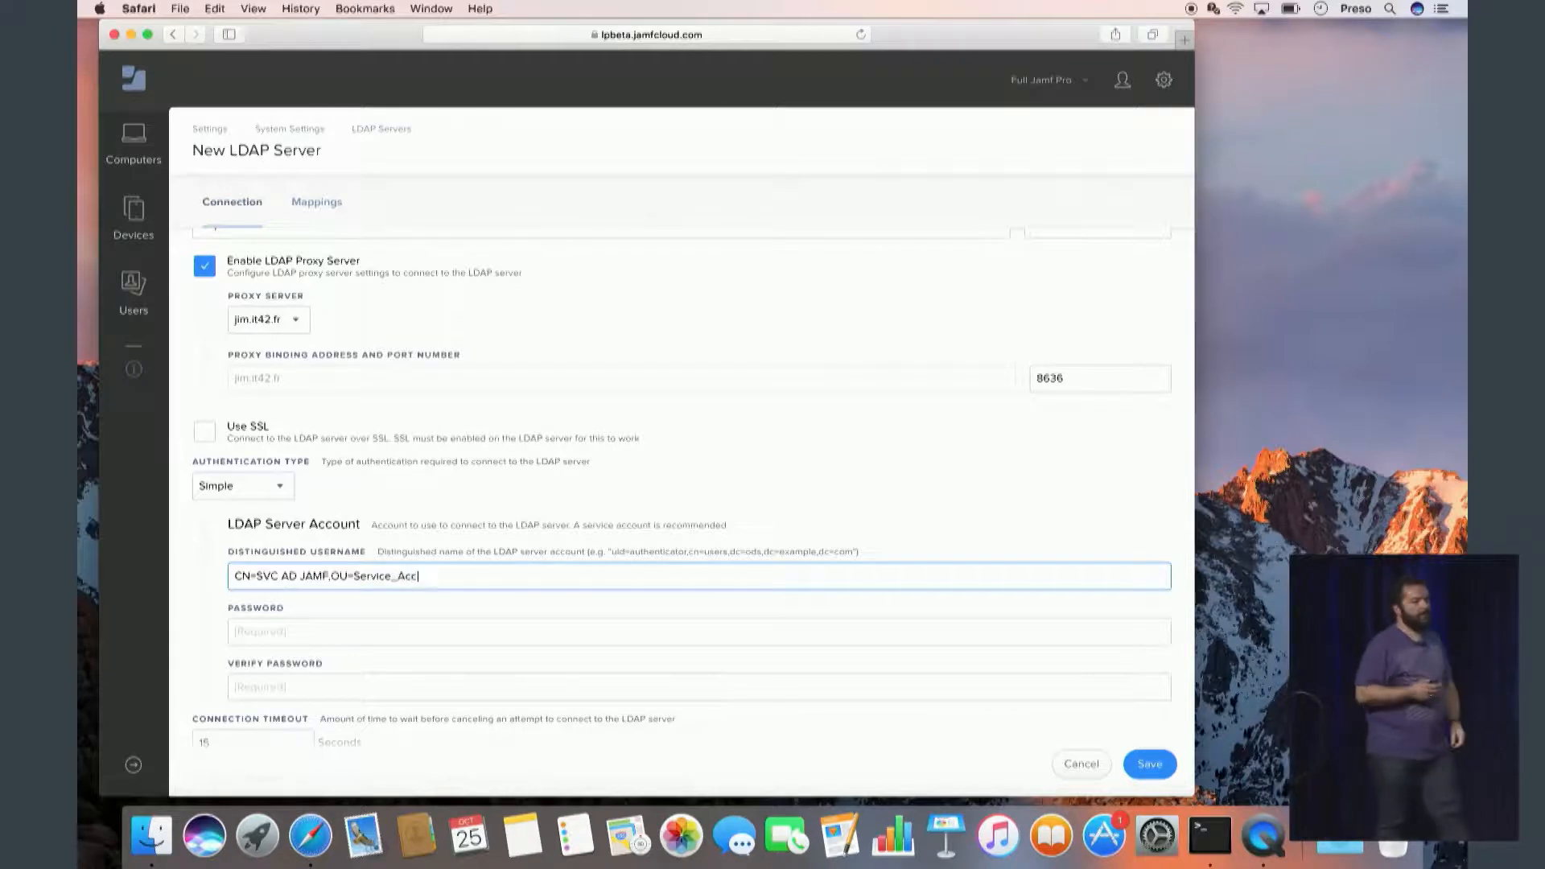
{"action": "type", "text": "ounts,DC"}
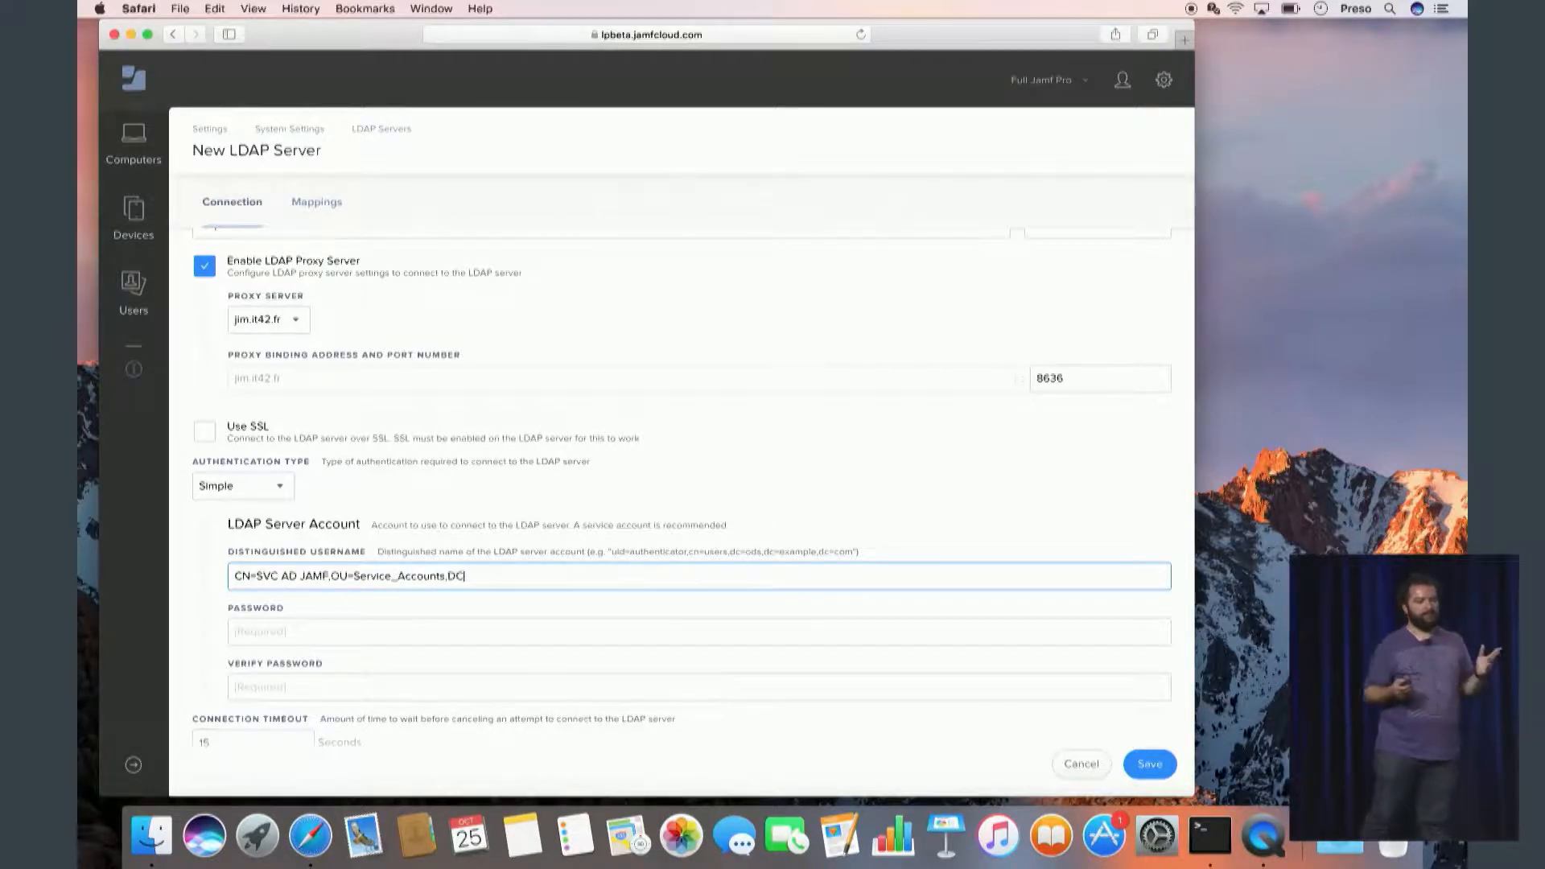
{"action": "type", "text": "=PERTO"}
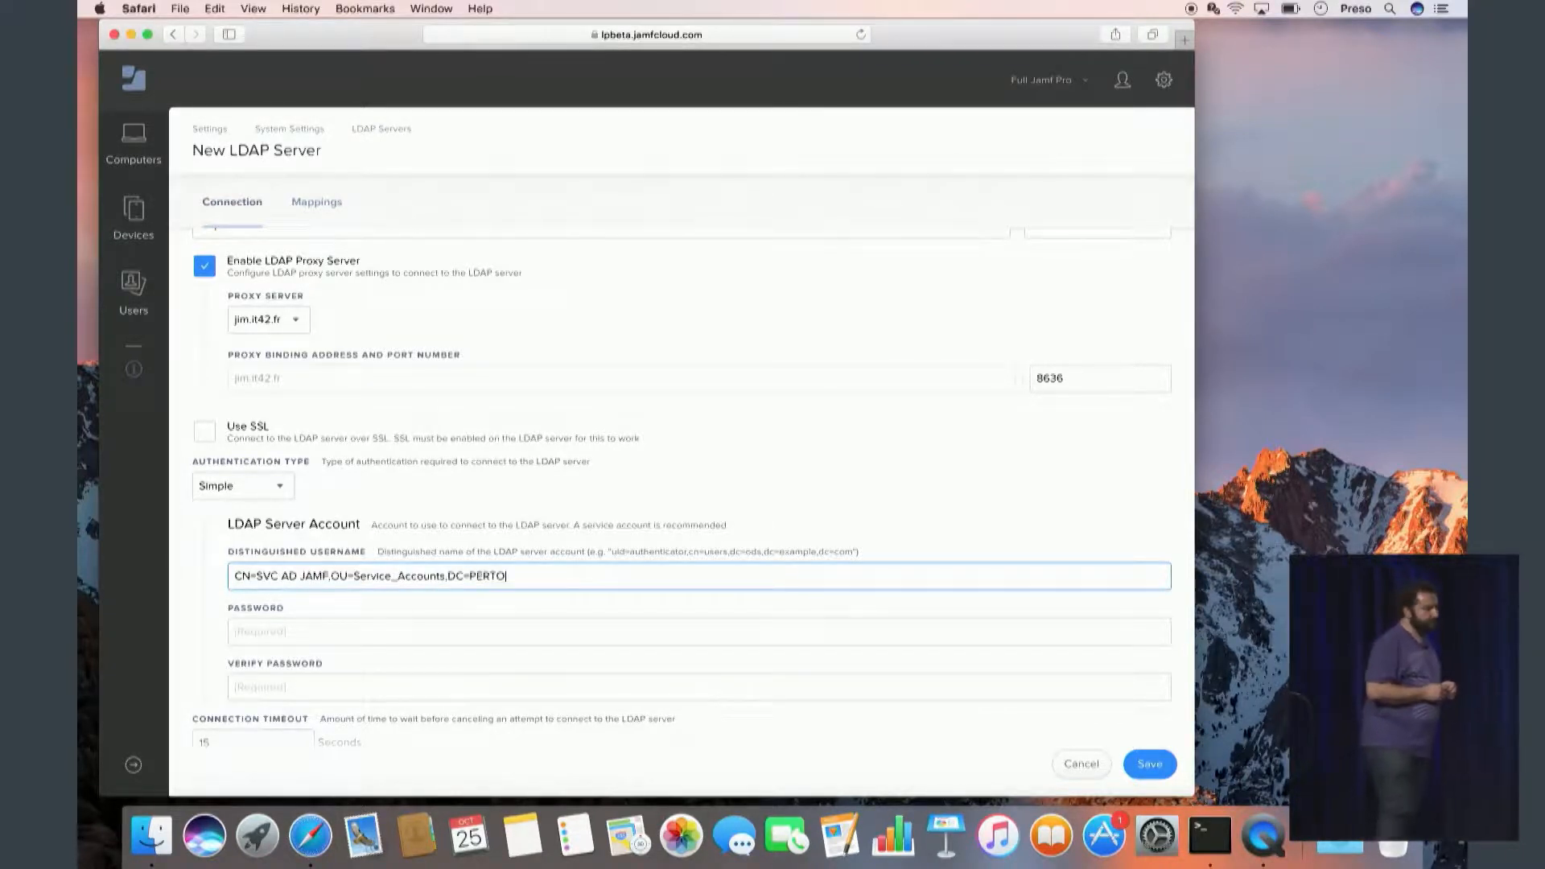
{"action": "type", "text": ",DC=I"}
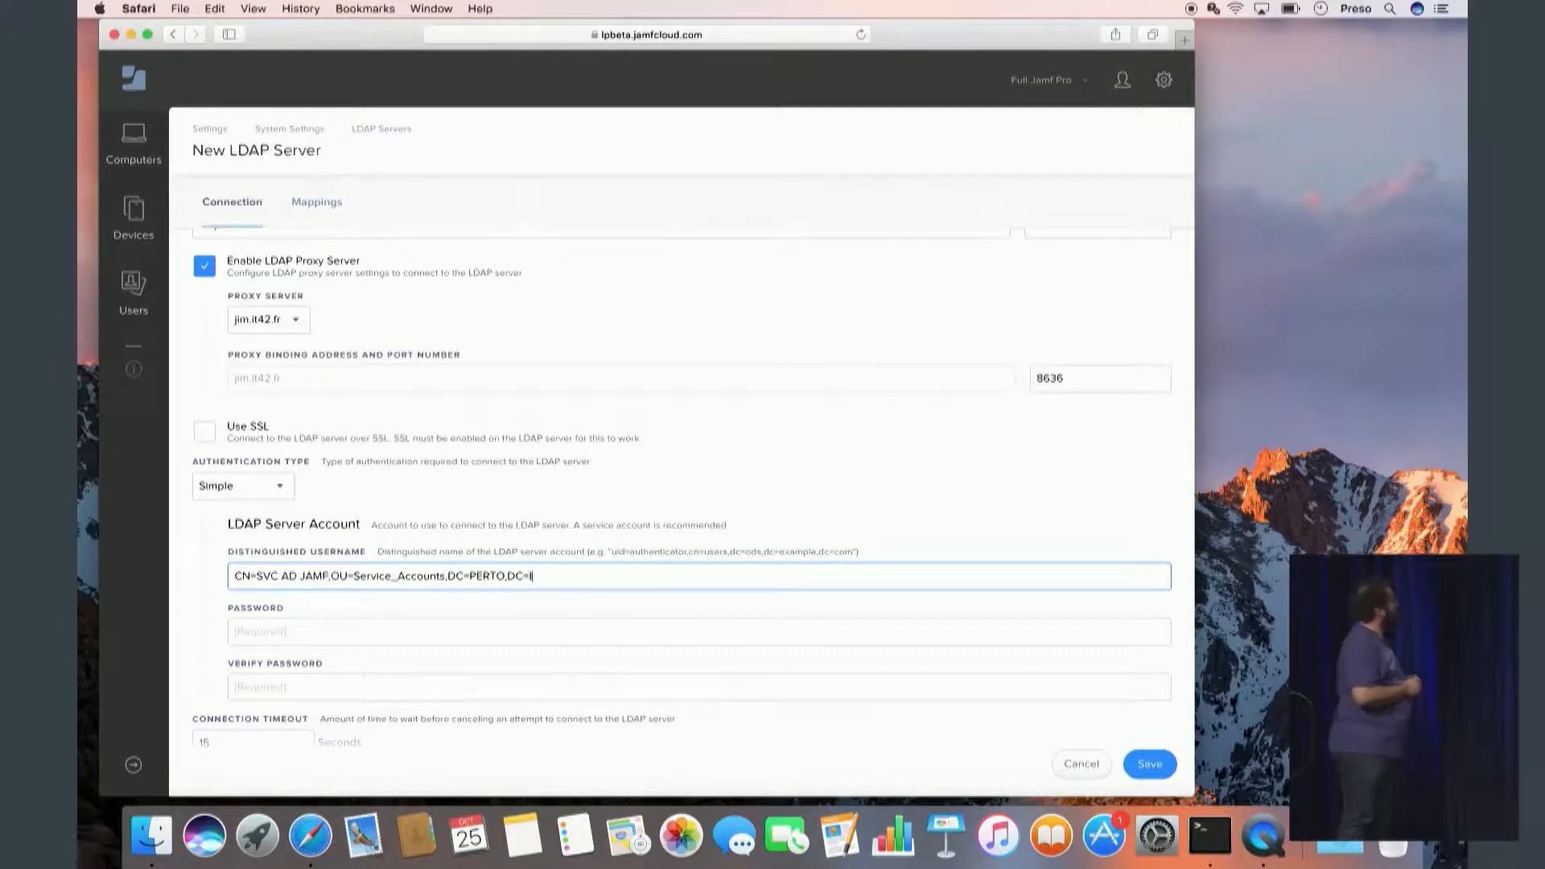
{"action": "type", "text": "S"}
Enter the LDAP server account's password and repeat it in the verification field.
{"action": "left_click", "coordinate": [233, 635]}
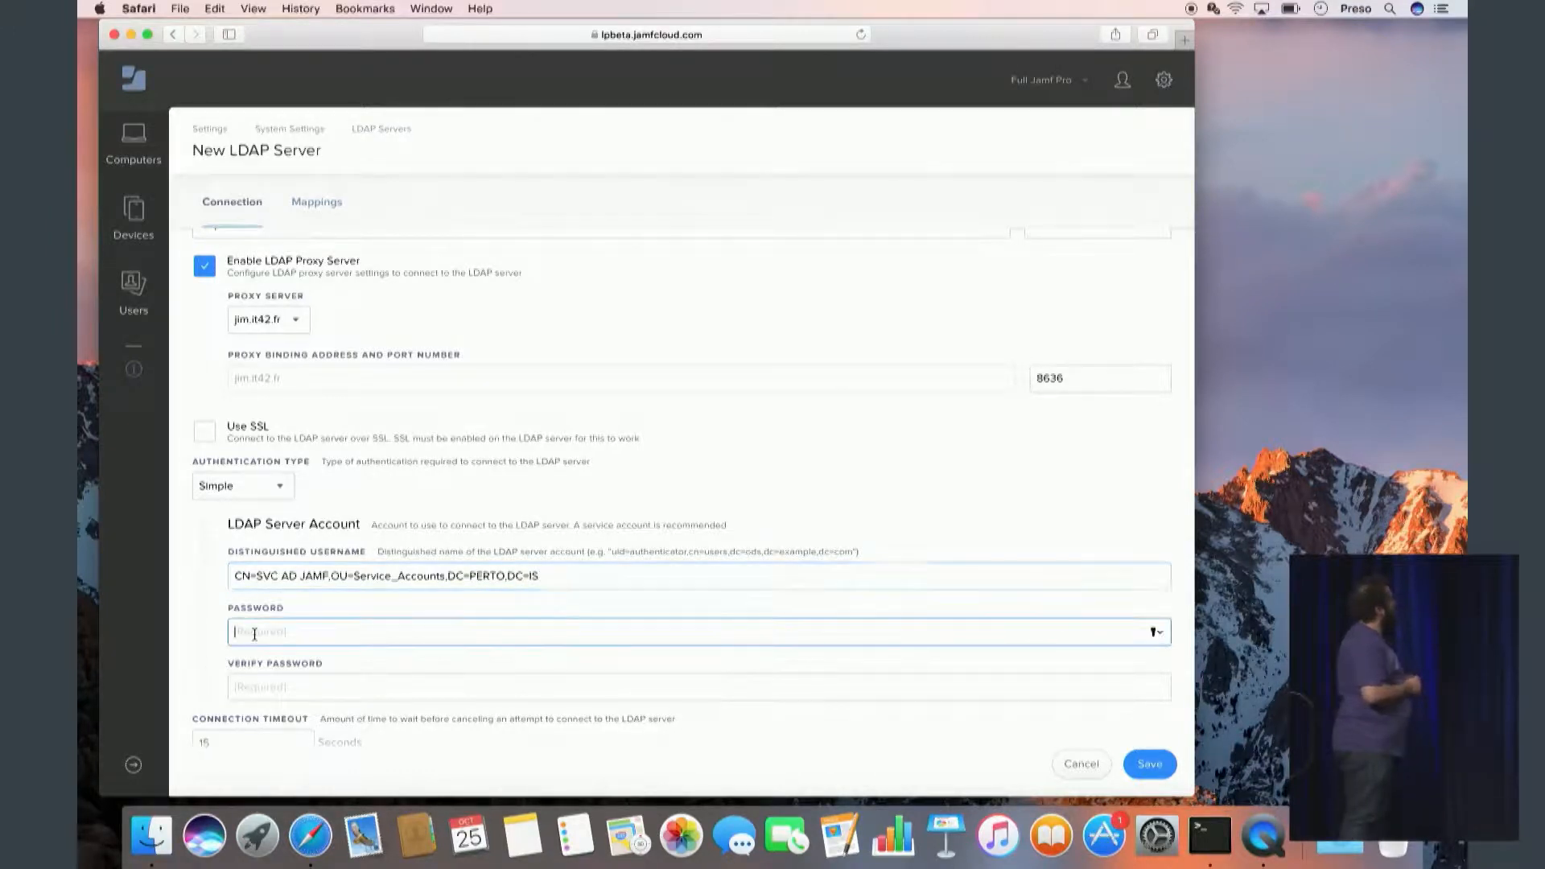
{"action": "left_click", "coordinate": [243, 632]}
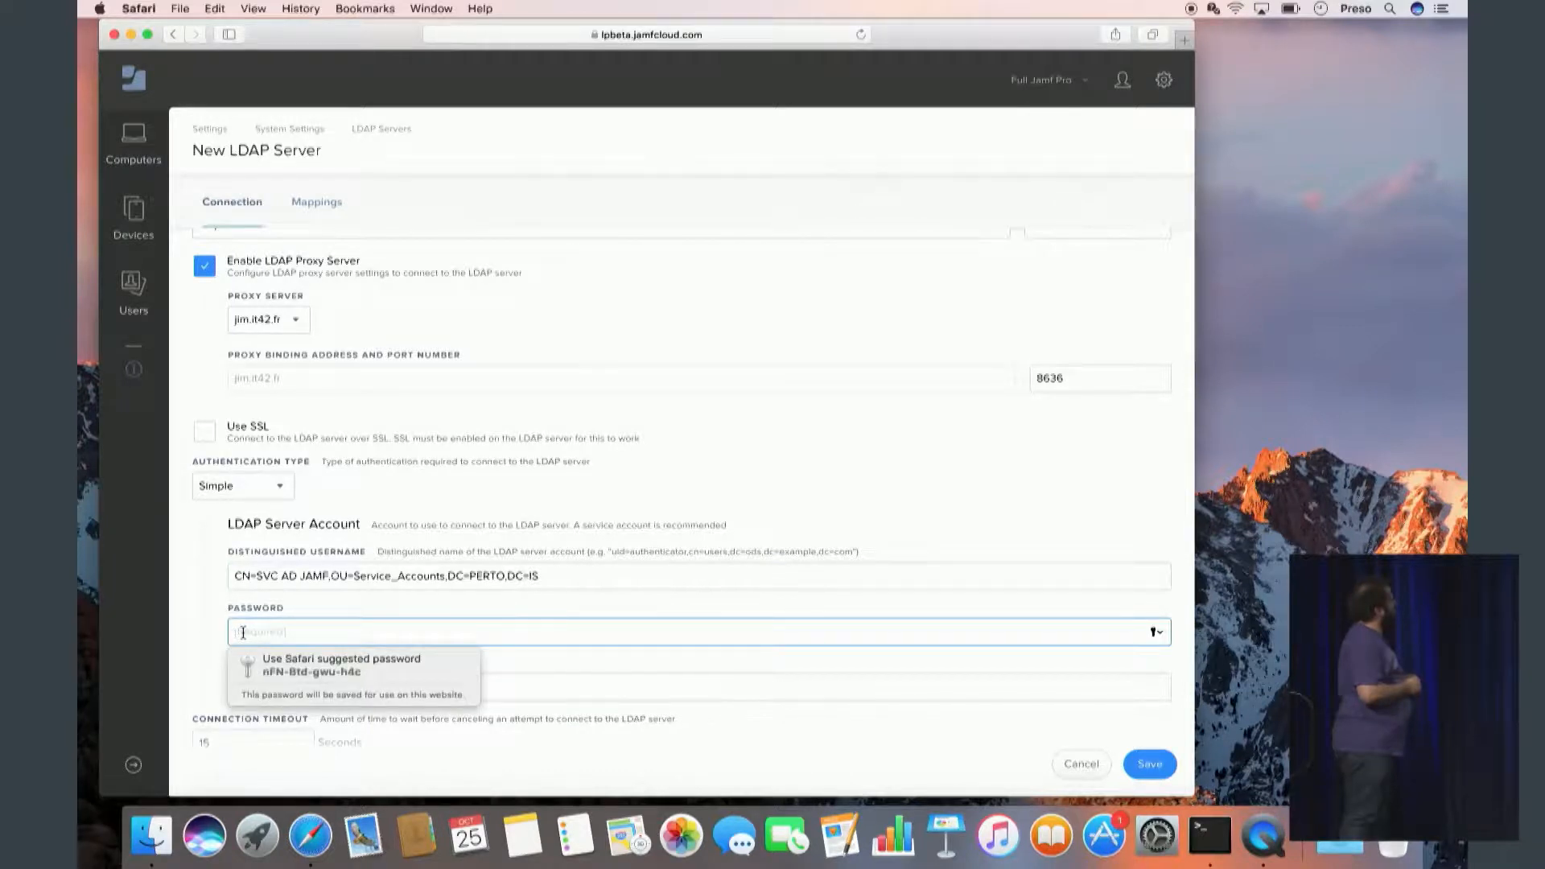
{"action": "type", "text": "xx"}
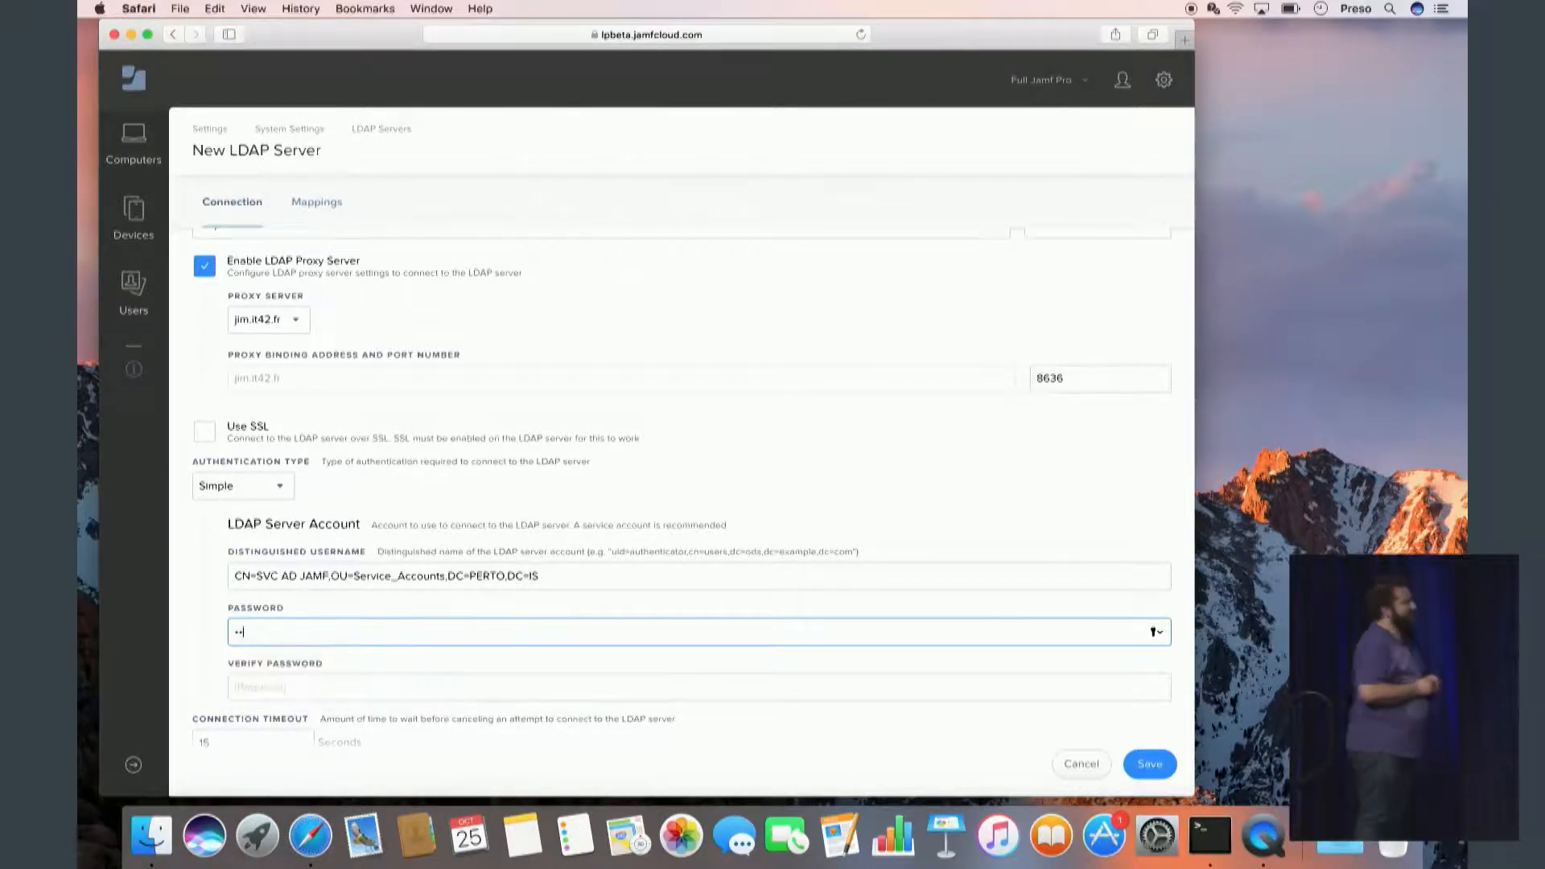
{"action": "type", "text": "xxxxxxx"}
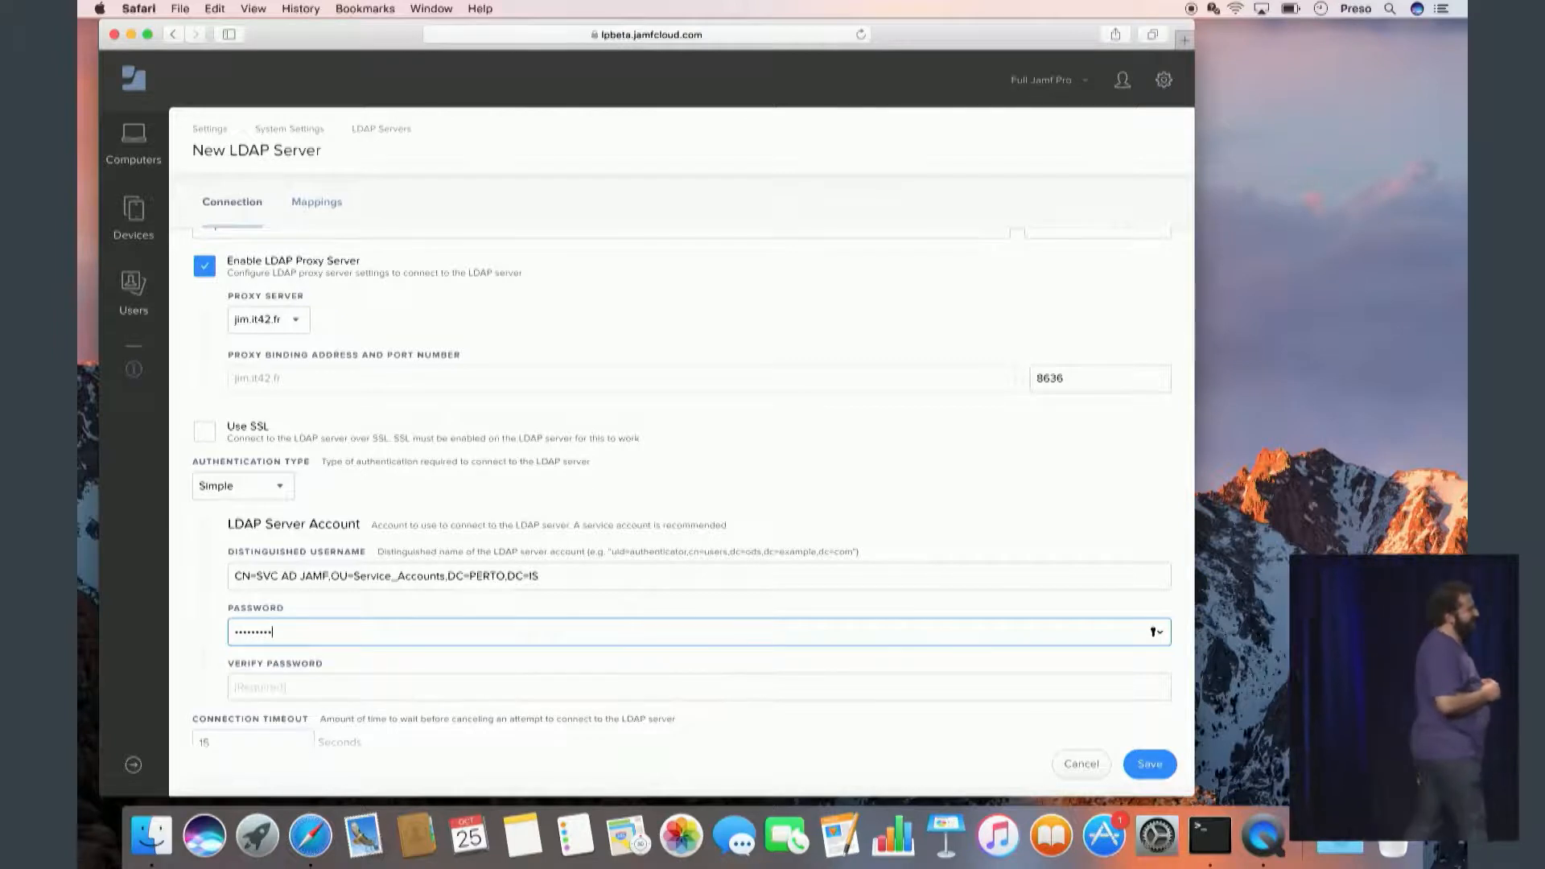
{"action": "key", "text": "Tab"}
{"action": "type", "text": "xxxxx"}
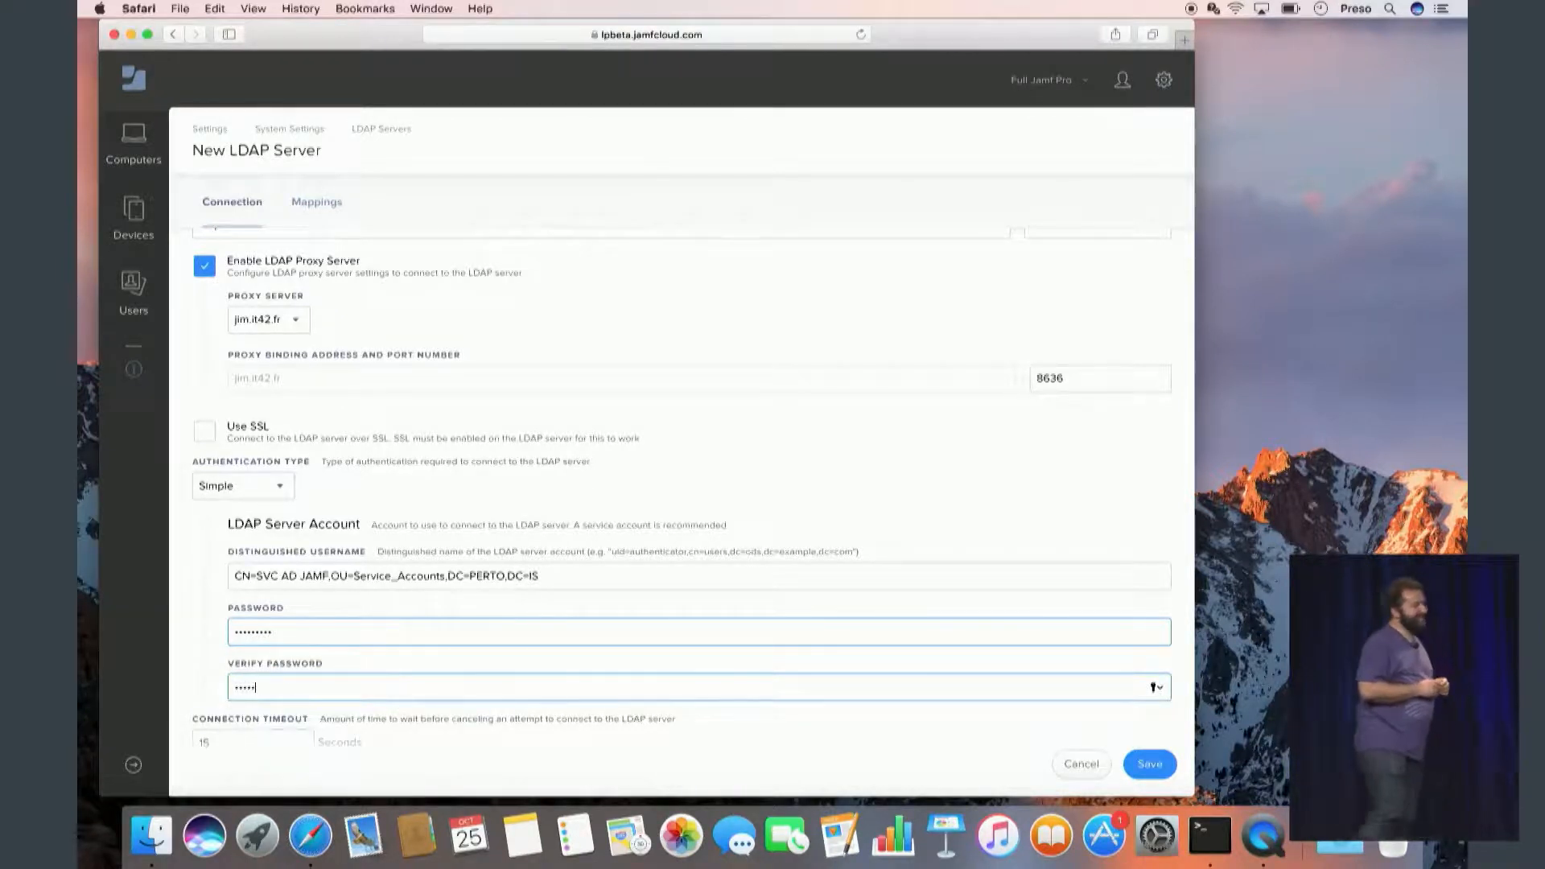
{"action": "type", "text": "xxxx"}
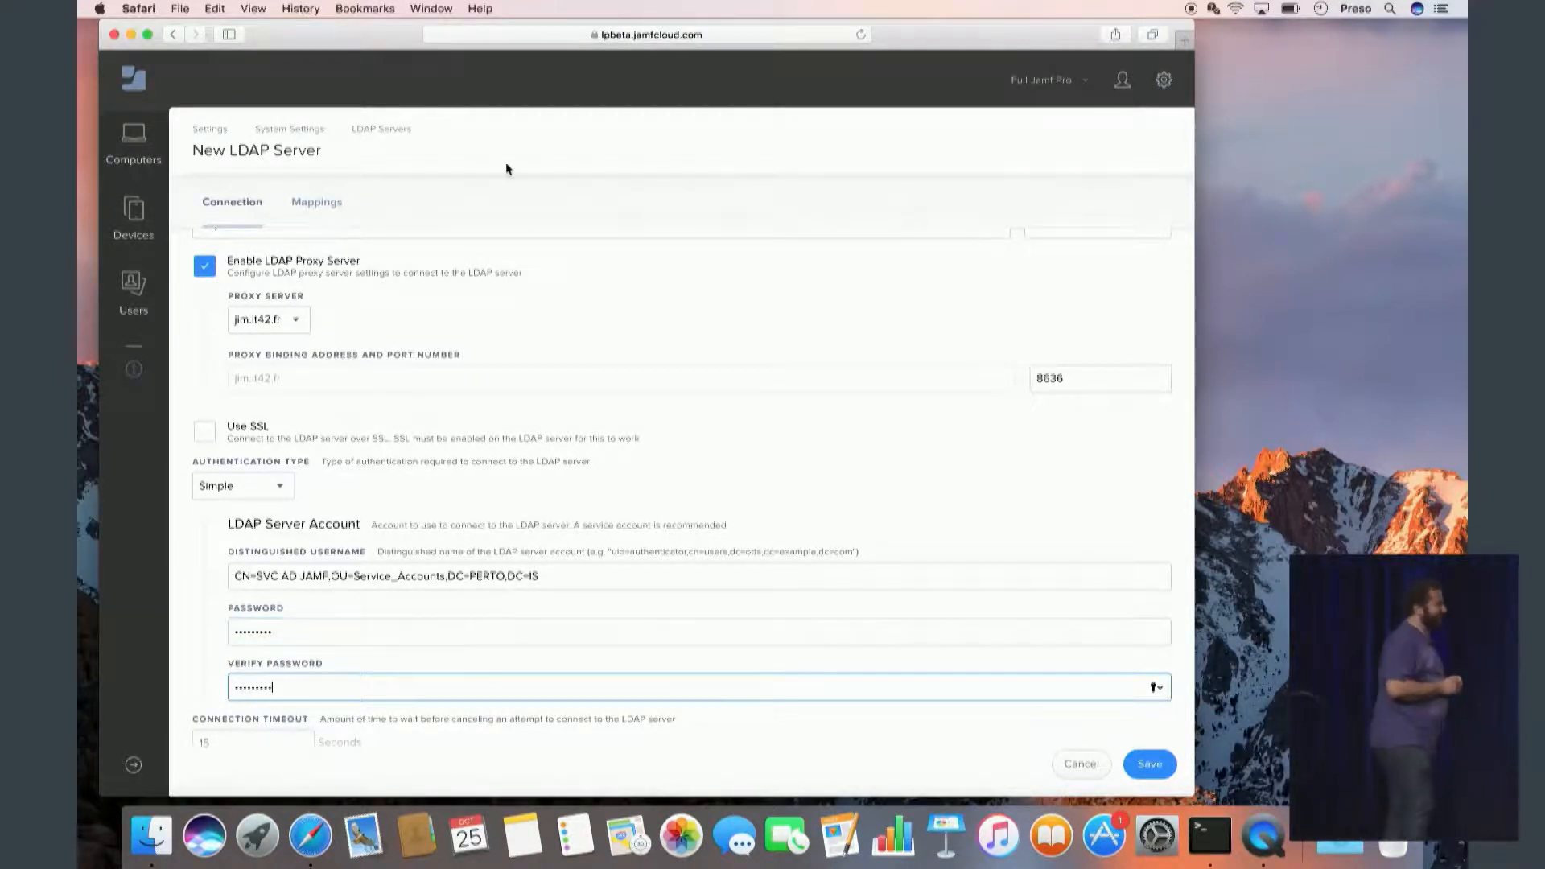
Set the object classes in the LDAP server's user mappings to organizationalPerson,user.
{"action": "left_click", "coordinate": [322, 202]}
{"action": "left_click", "coordinate": [278, 271]}
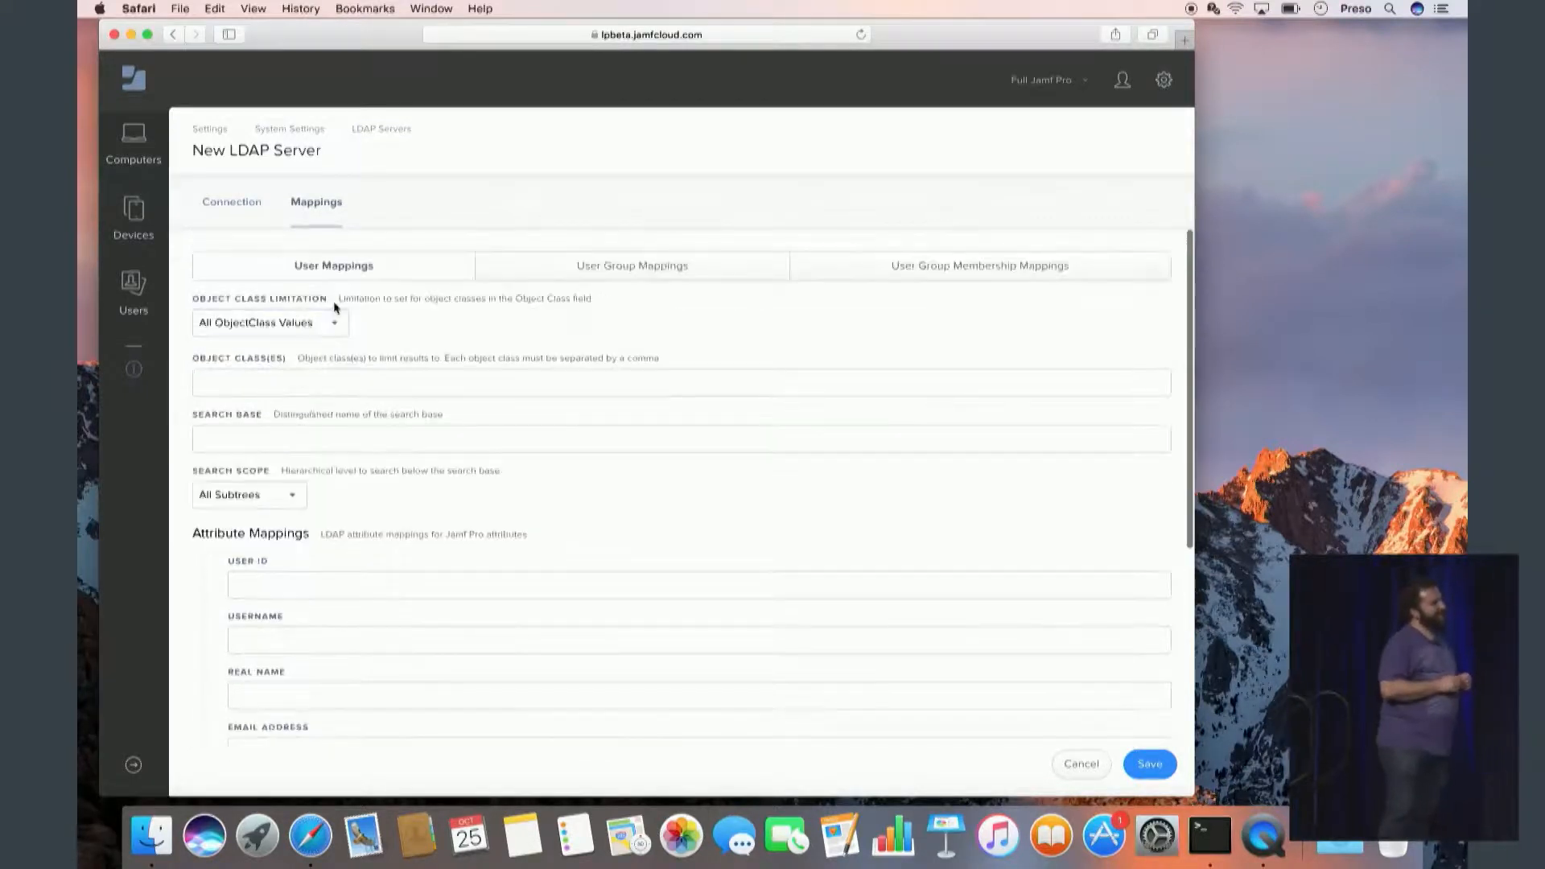
{"action": "left_click", "coordinate": [378, 383]}
{"action": "type", "text": "or"}
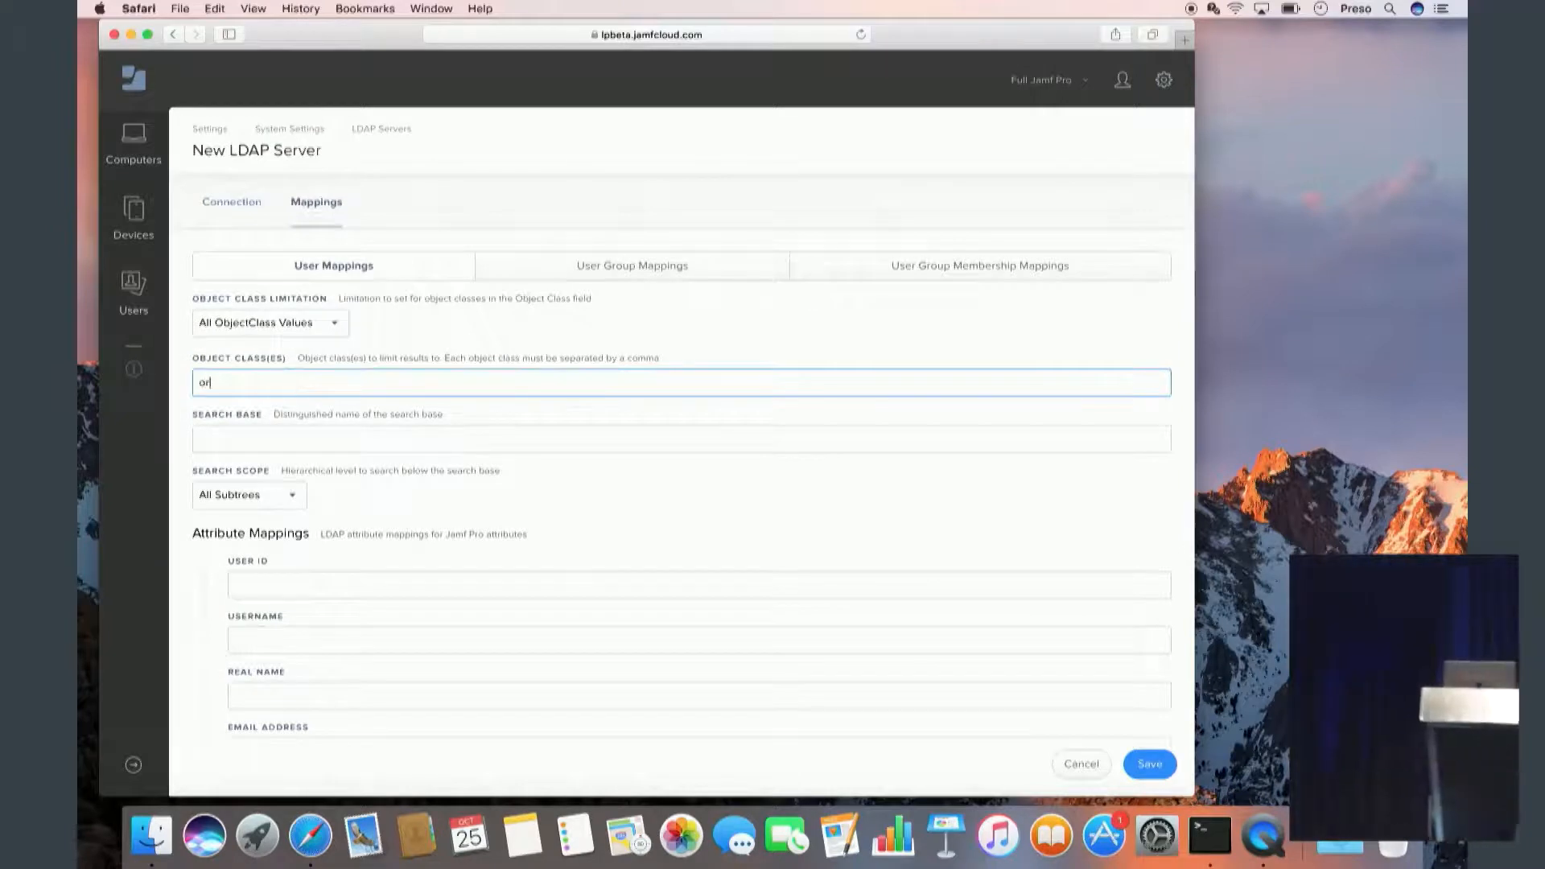
{"action": "type", "text": "ganizationa"}
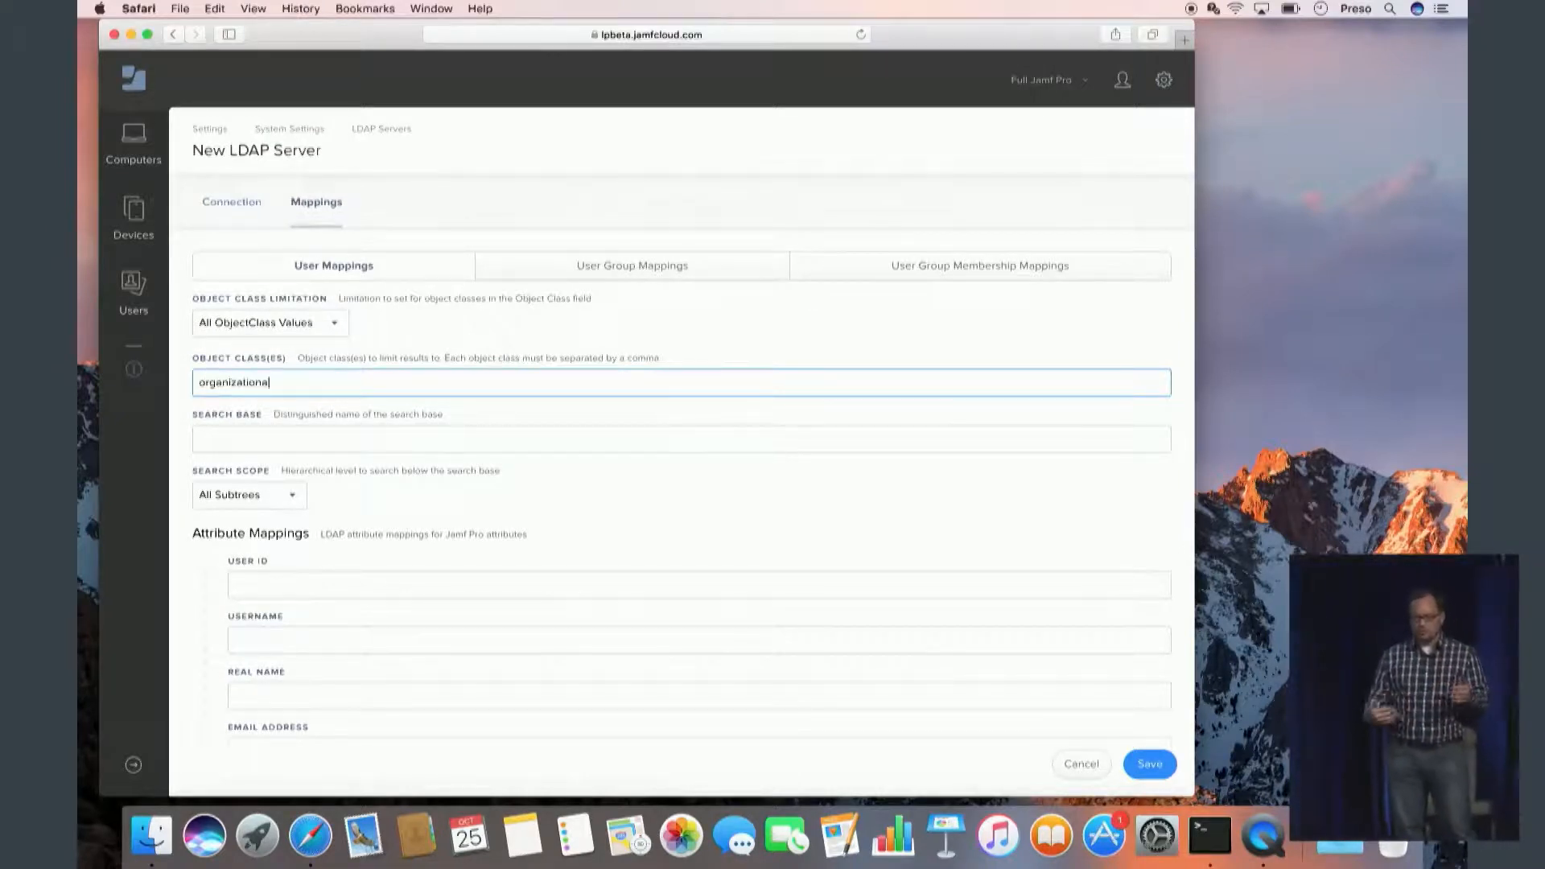
{"action": "type", "text": "lPerson,"}
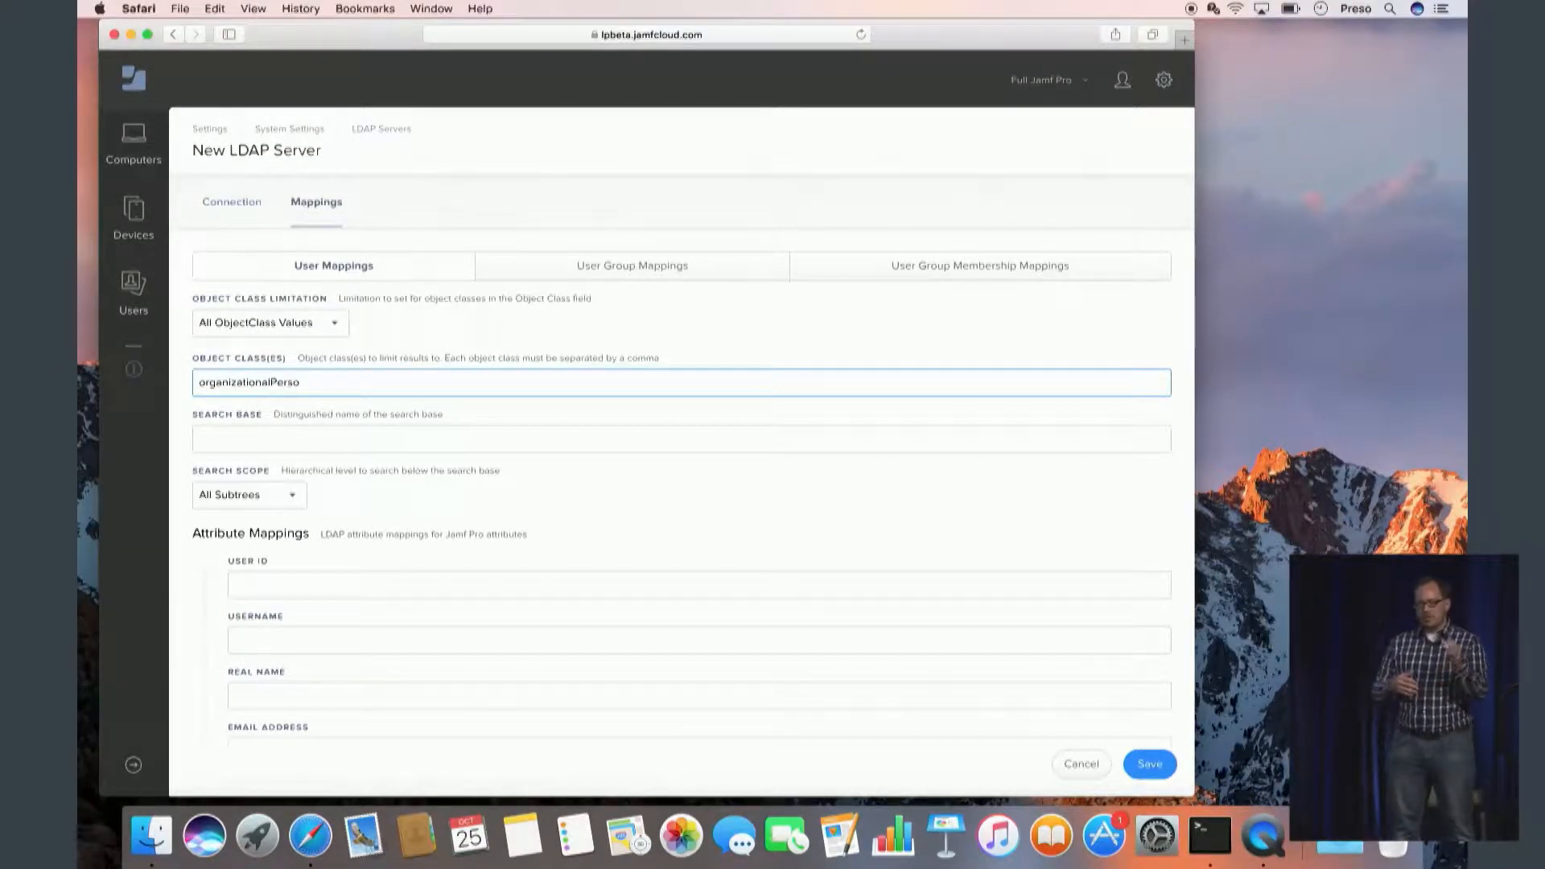
{"action": "type", "text": "user"}
Set the search base of the user mappings to OU=JAMF,DC=PERTO,DC=IS.
{"action": "key", "text": "Tab"}
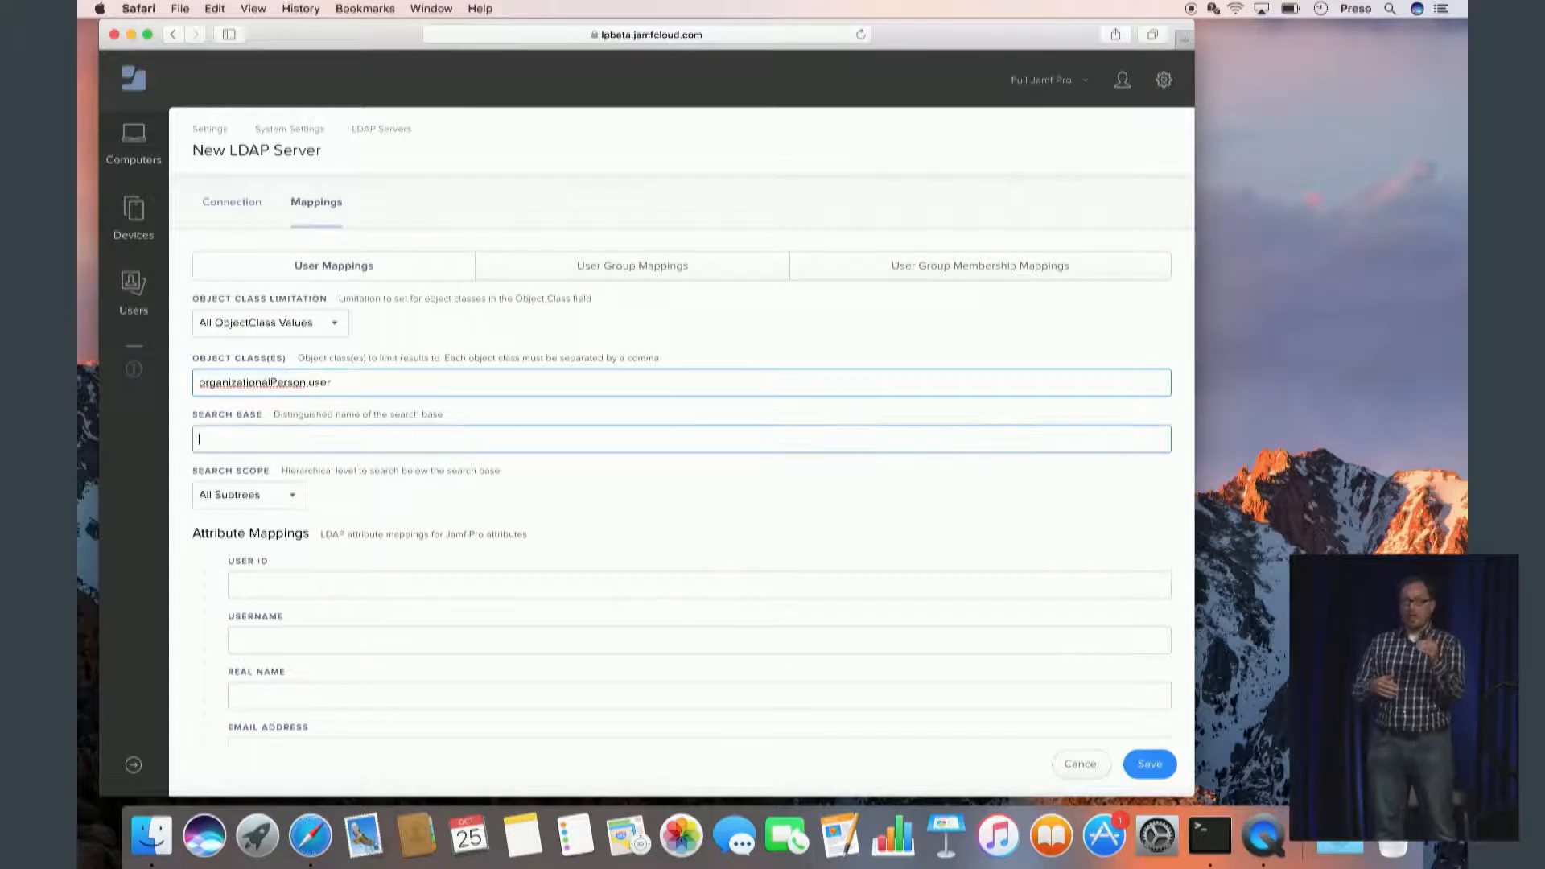
{"action": "type", "text": "OU="}
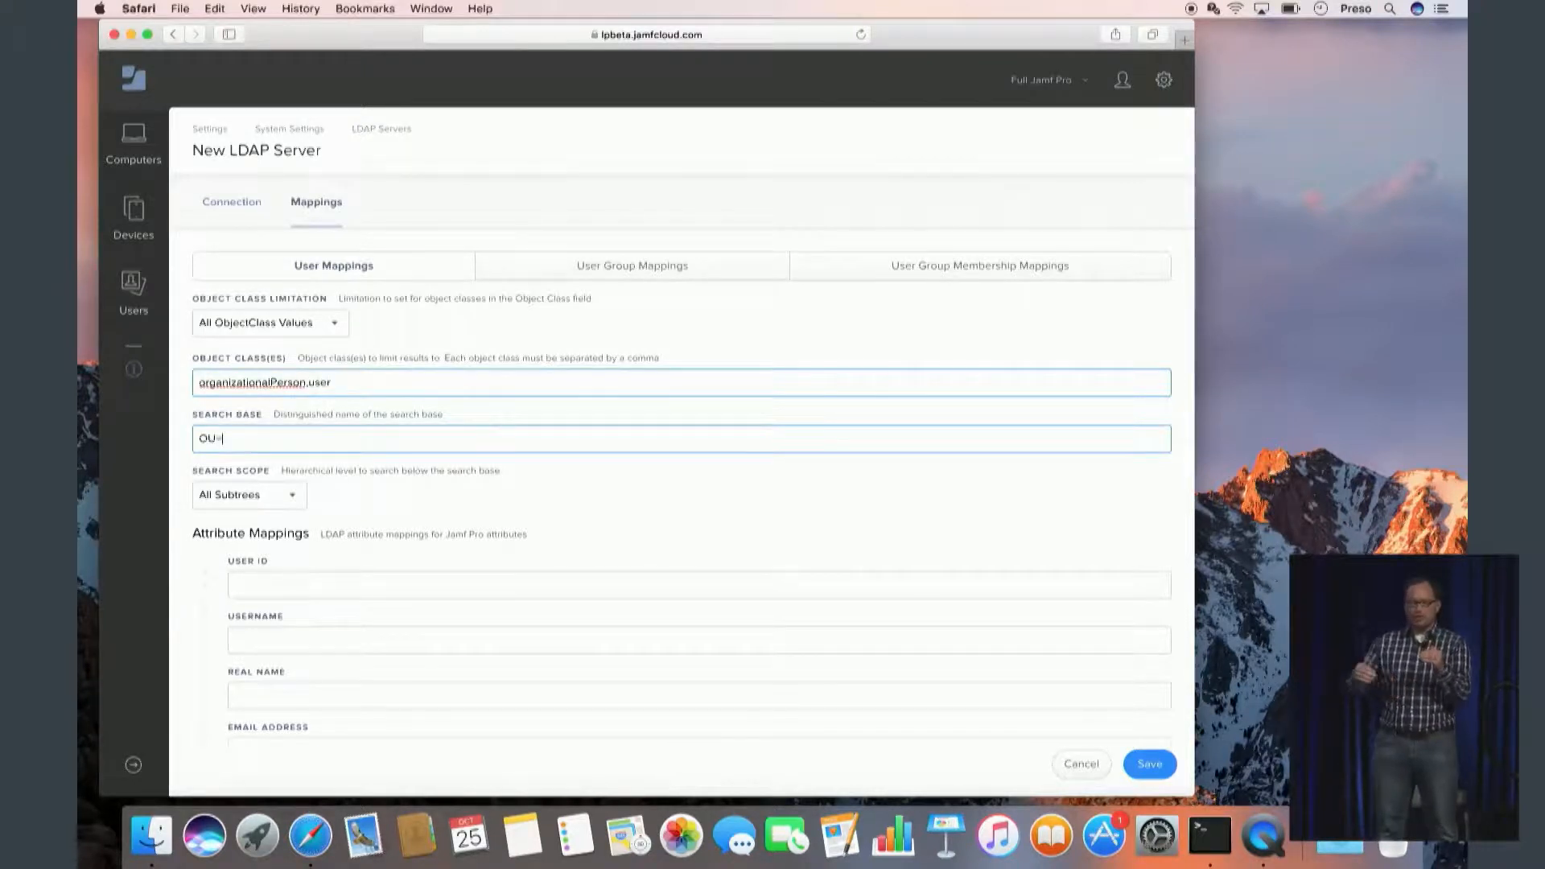
{"action": "type", "text": "JAMF,DC"}
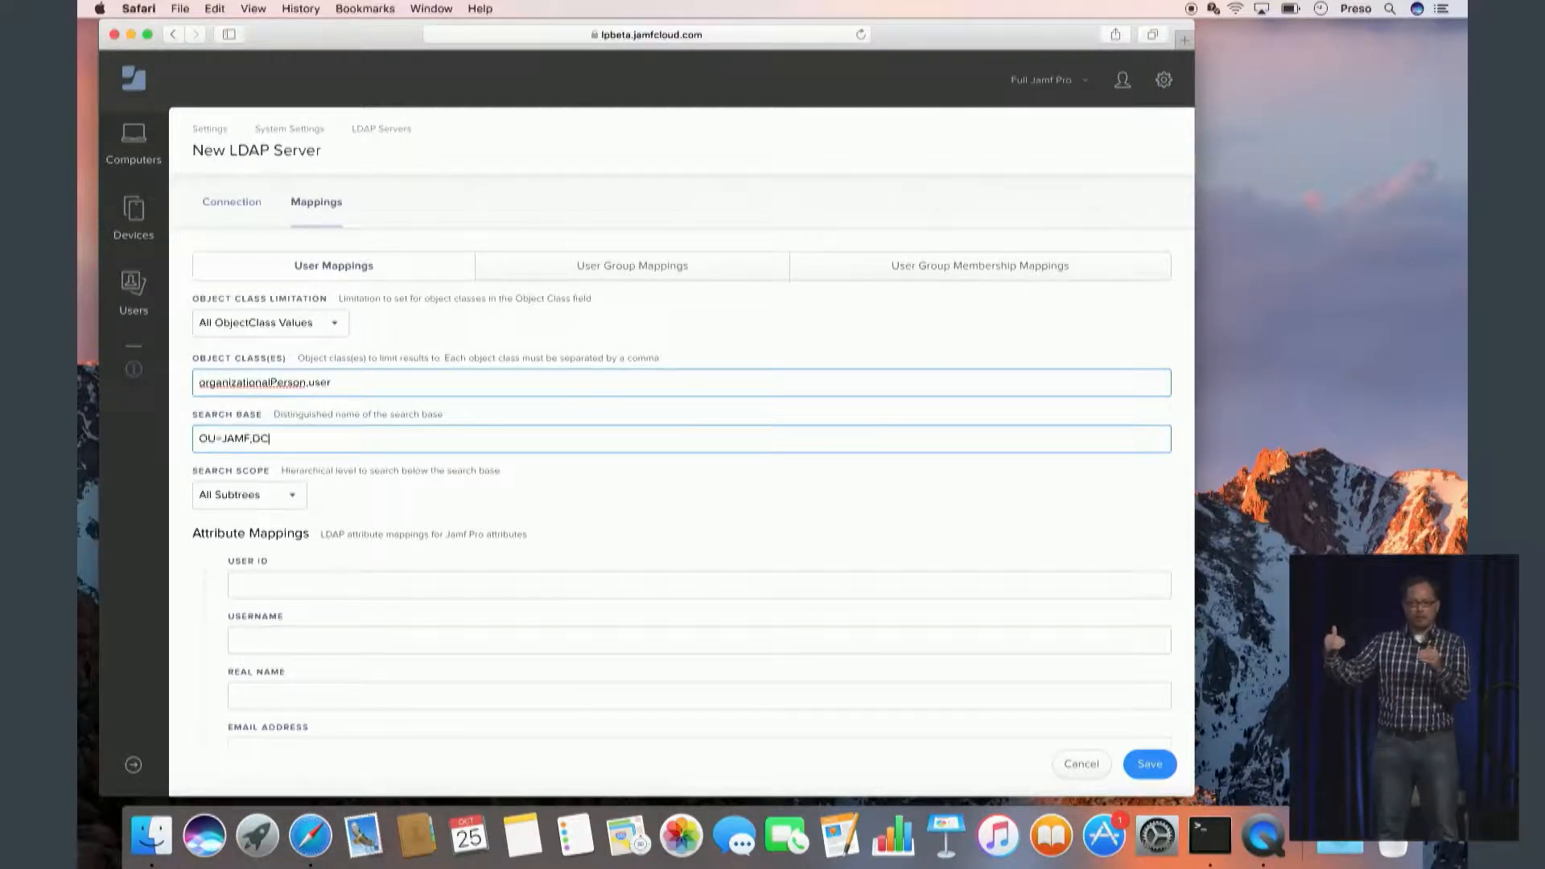
{"action": "type", "text": "=PERTO,"}
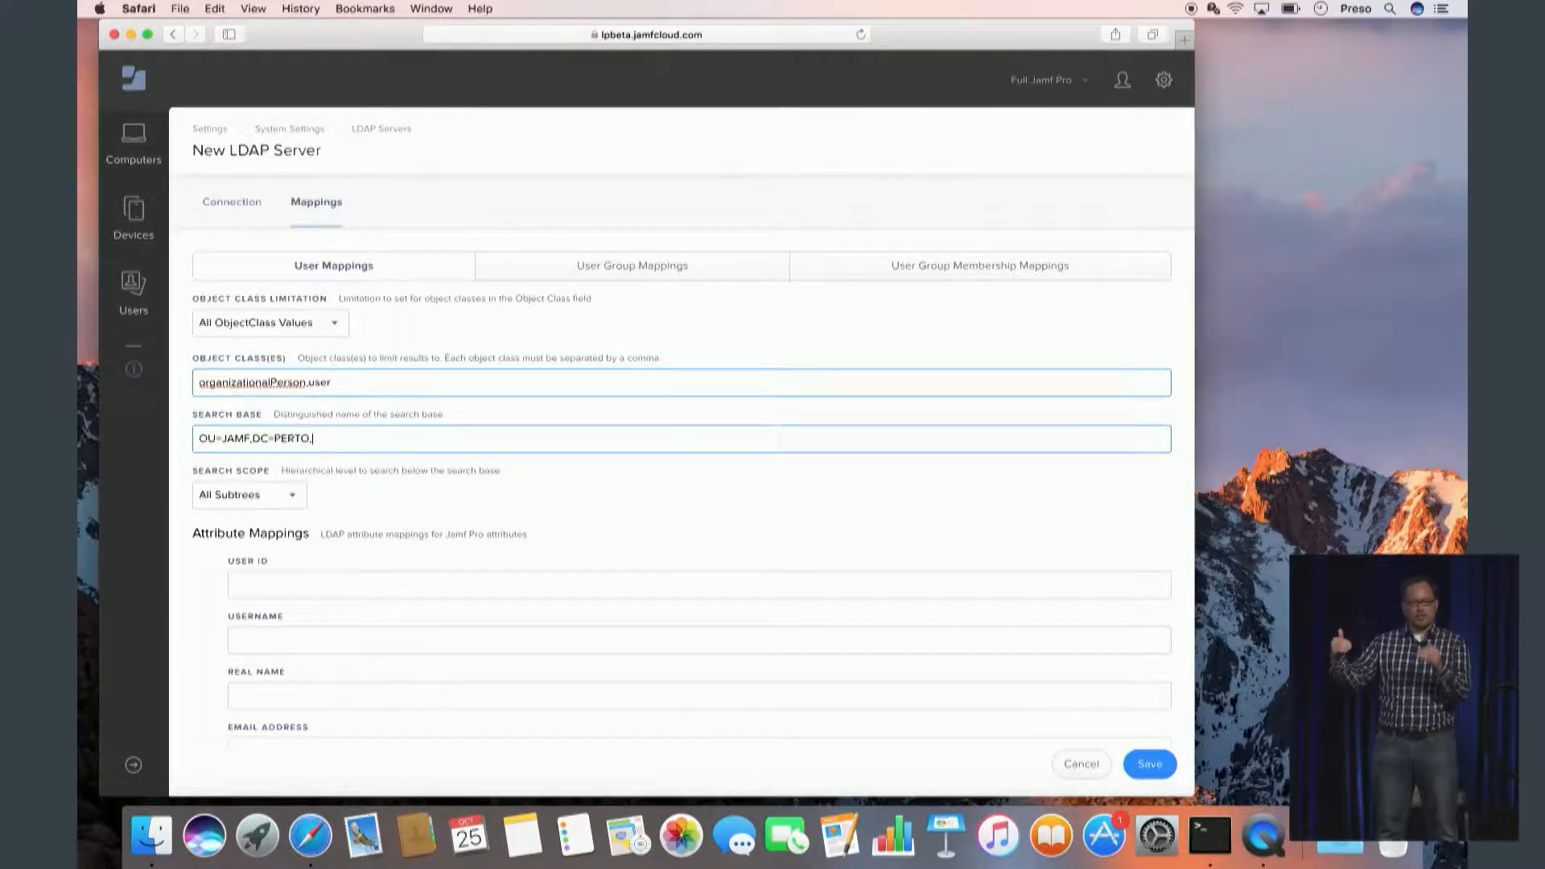
{"action": "type", "text": "DC=IS"}
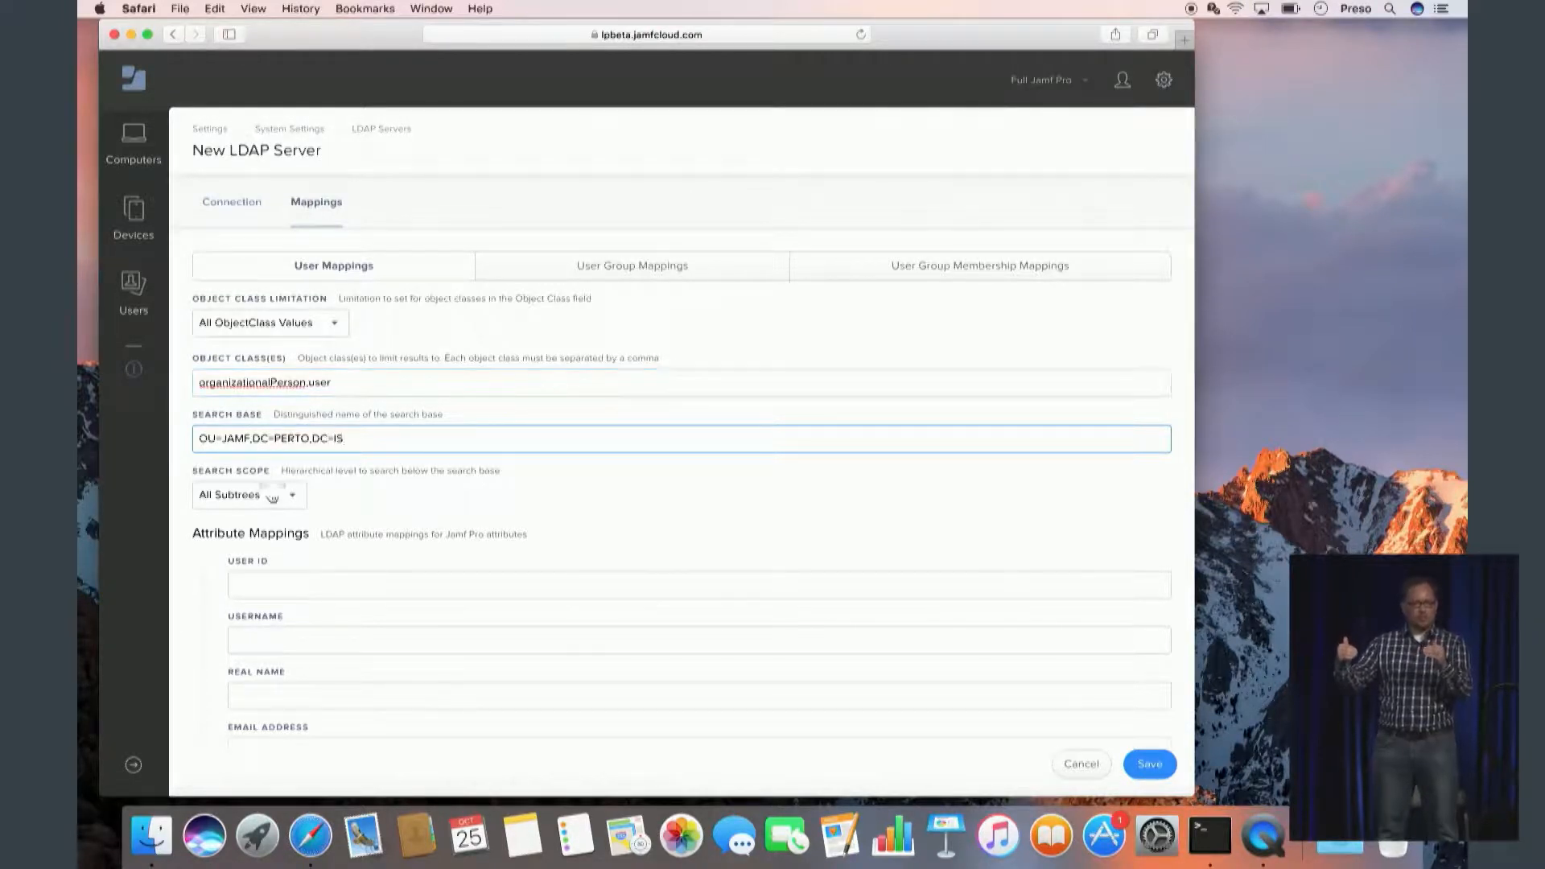
{"action": "left_click", "coordinate": [279, 578]}
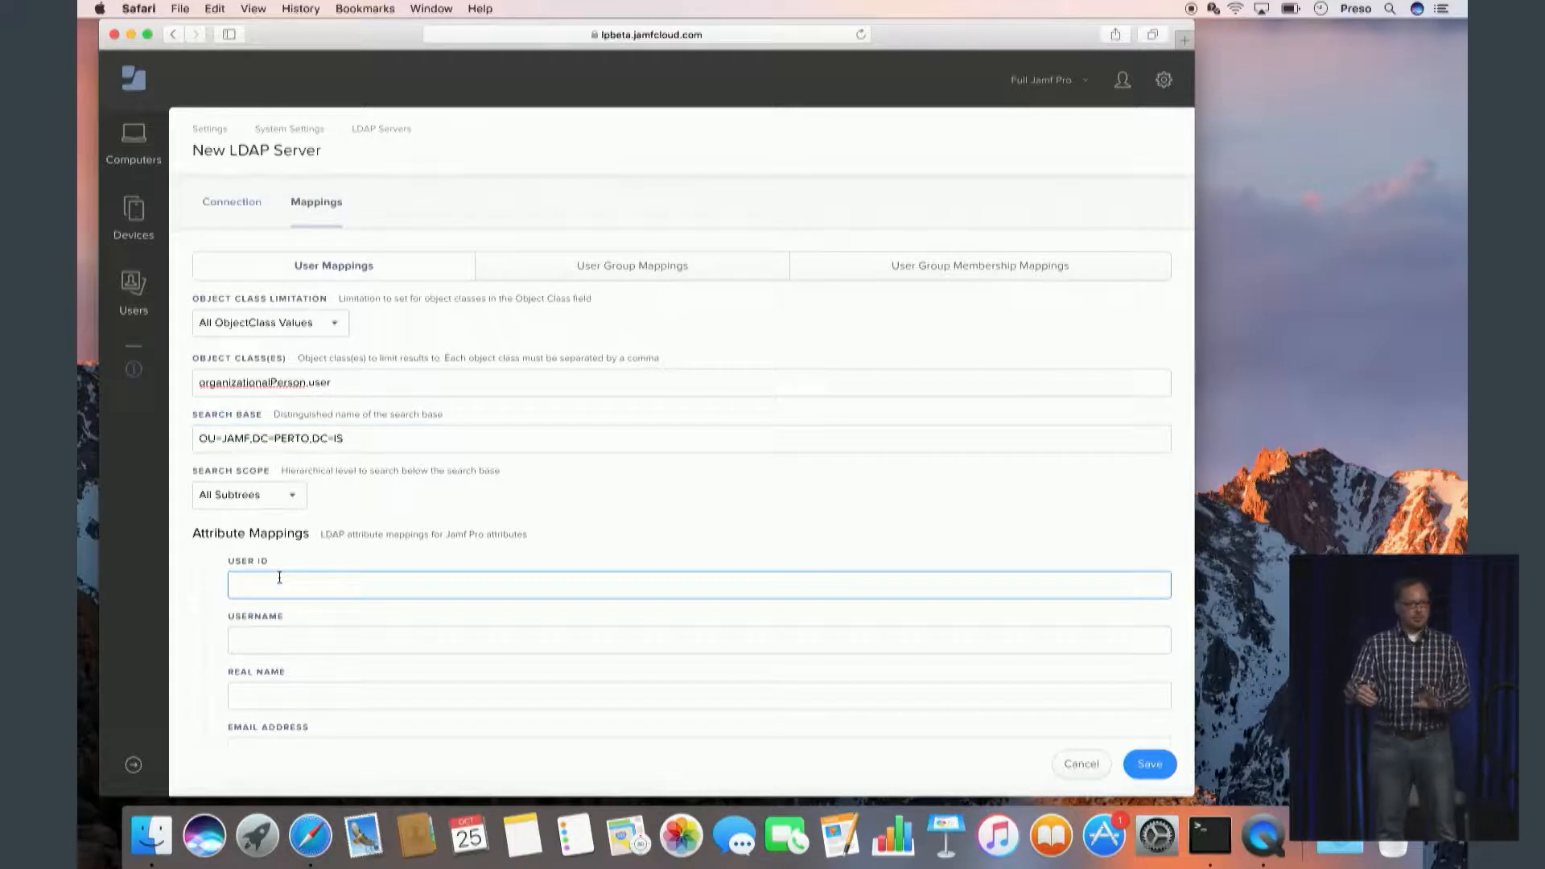
Map the User ID attribute to cn, Username to sAMAccountName and Real Name to displayName in the user mappings.
{"action": "key", "text": "Tab"}
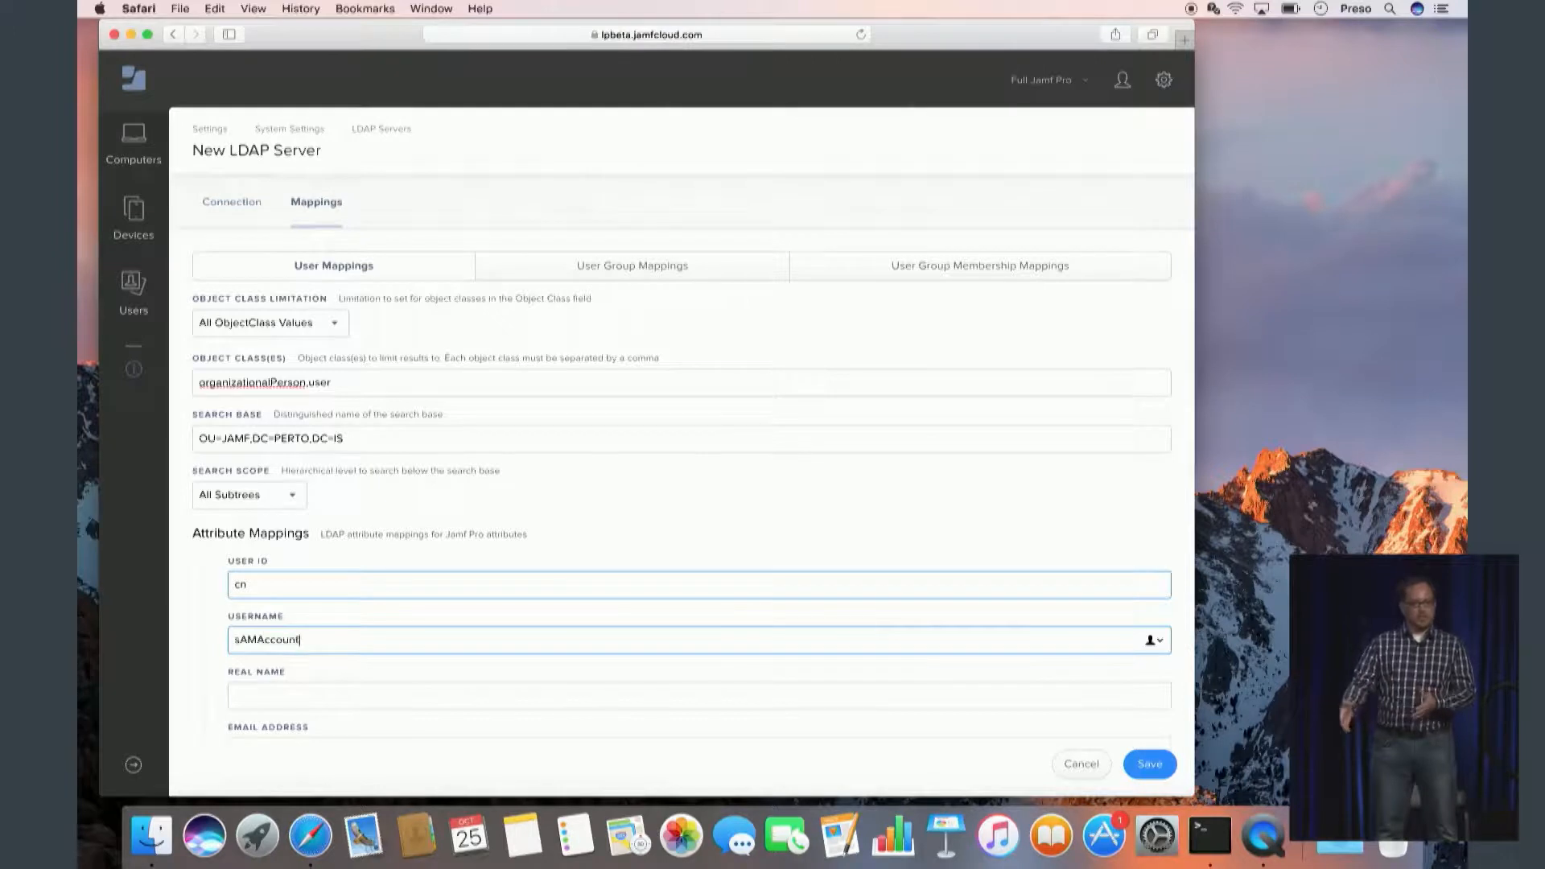
{"action": "key", "text": "Tab"}
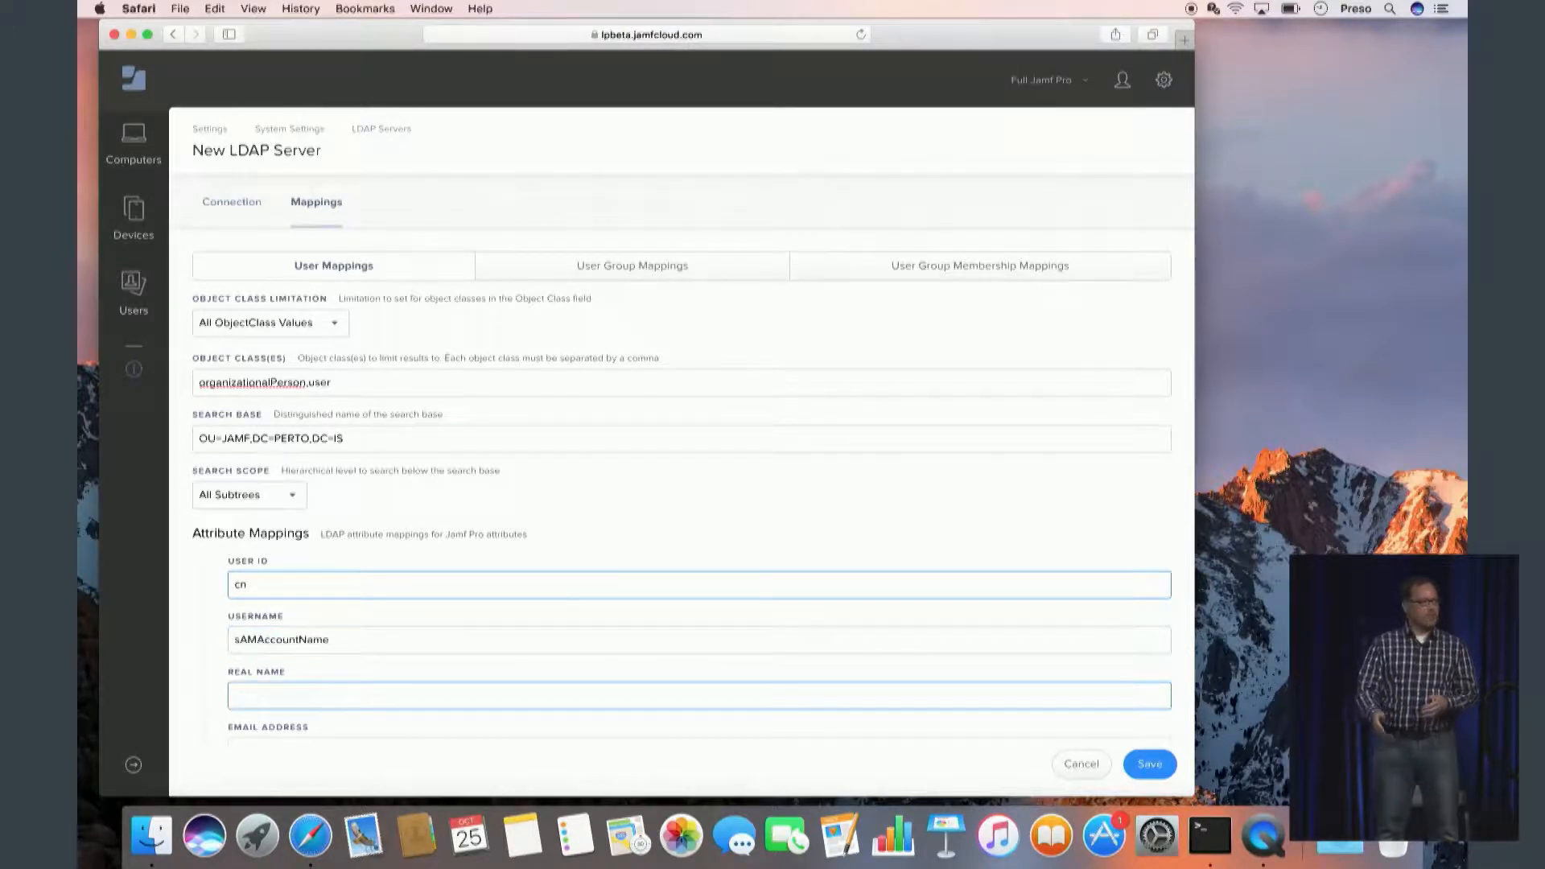
{"action": "type", "text": "displayName"}
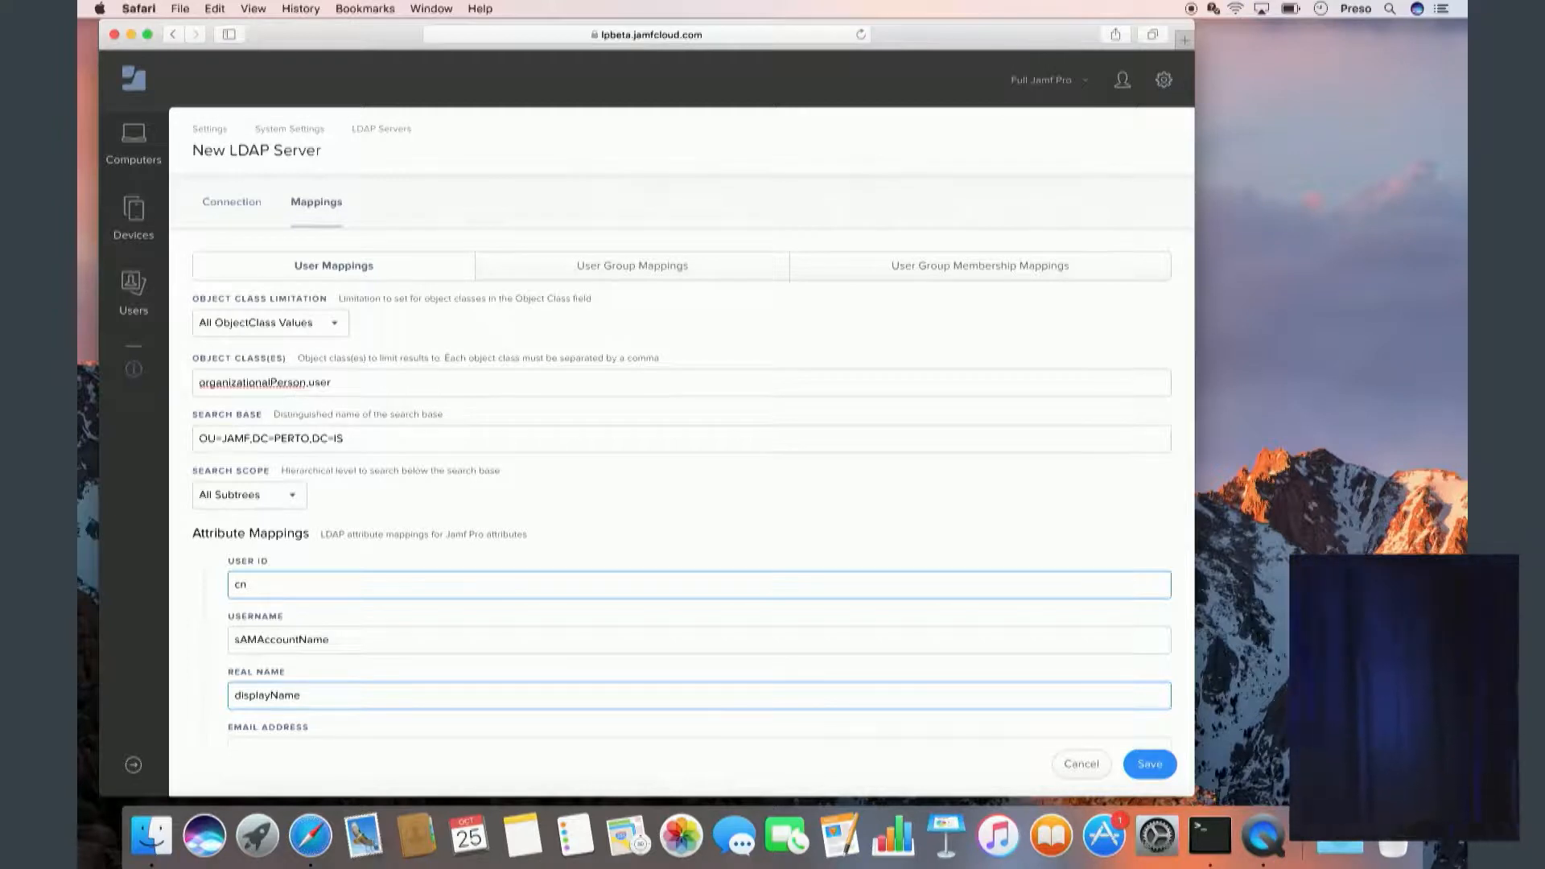
Map Email Address to mail and Position to title, and save the LDAP server without storing the password in the browser.
{"action": "scroll", "coordinate": [699, 483], "scroll_direction": "down", "scroll_amount": 5}
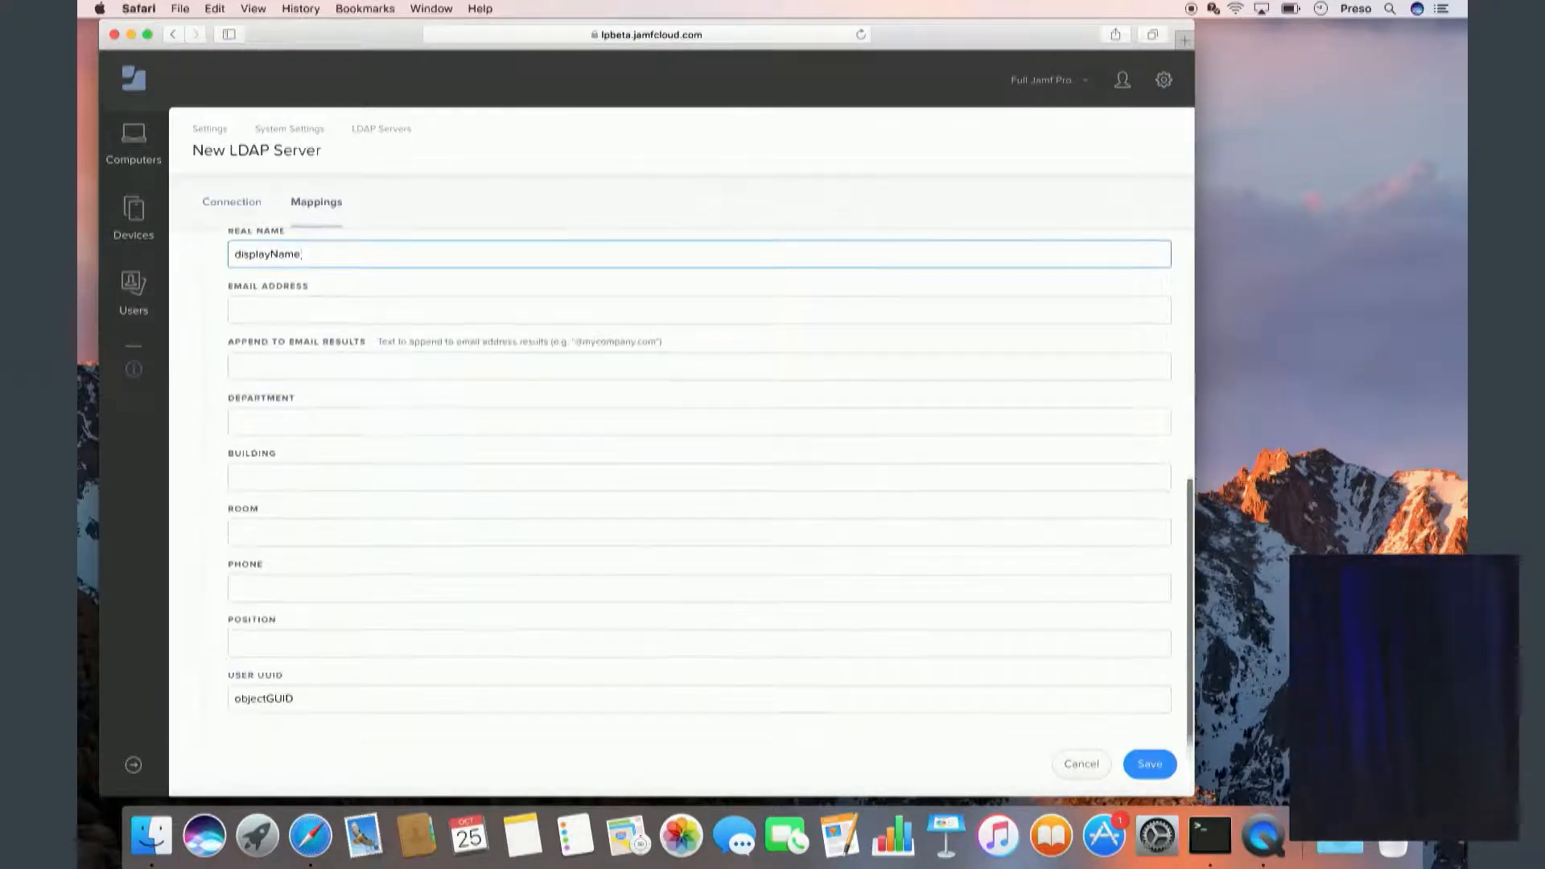
{"action": "key", "text": "Tab"}
{"action": "type", "text": "ma"}
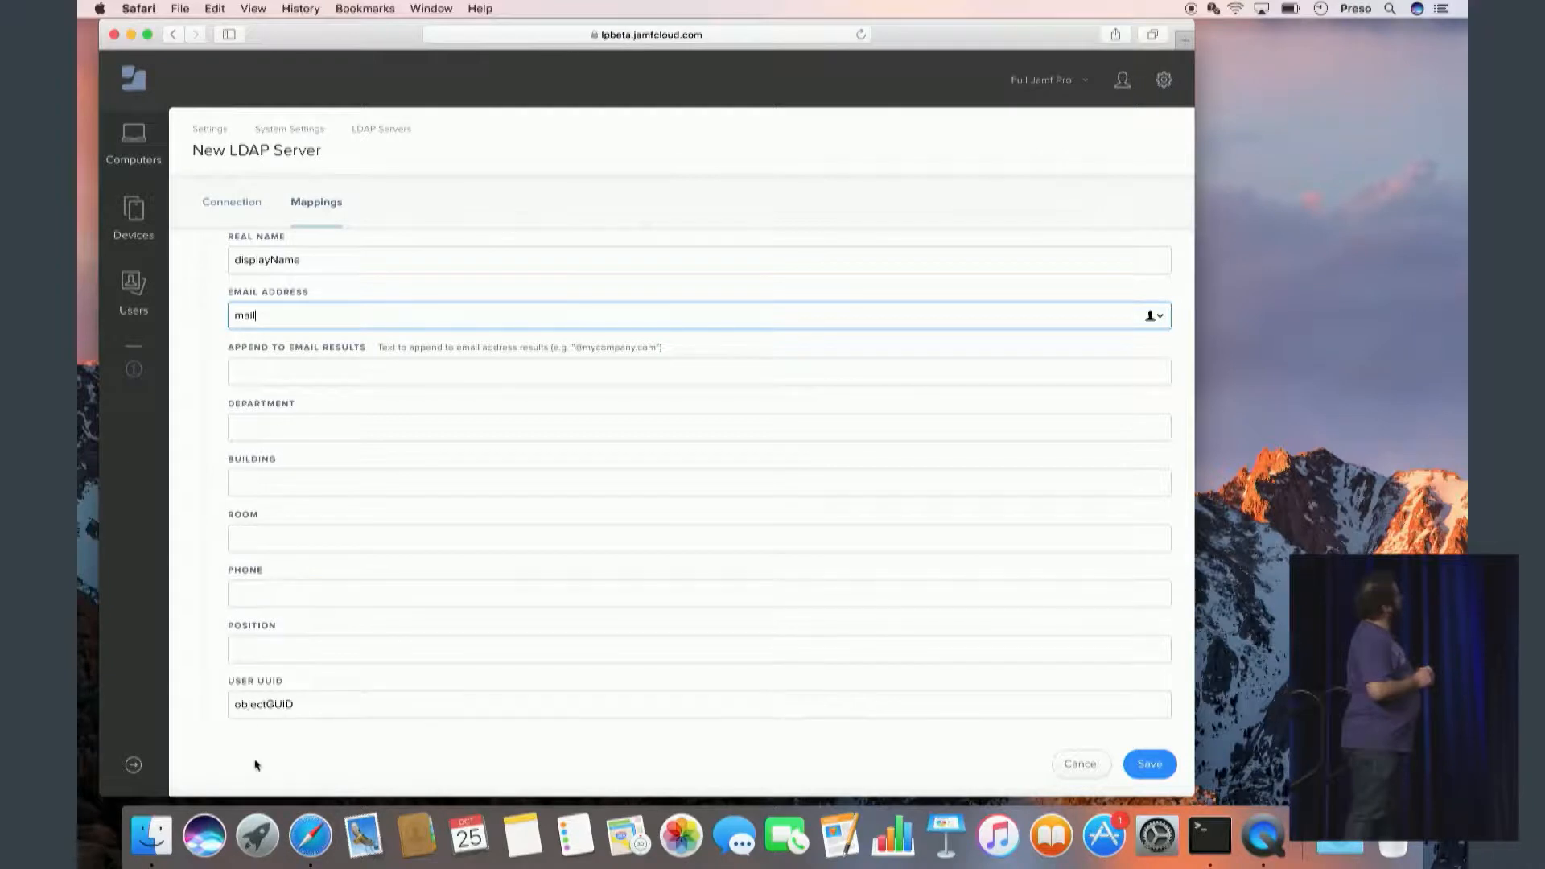
{"action": "left_click", "coordinate": [260, 649]}
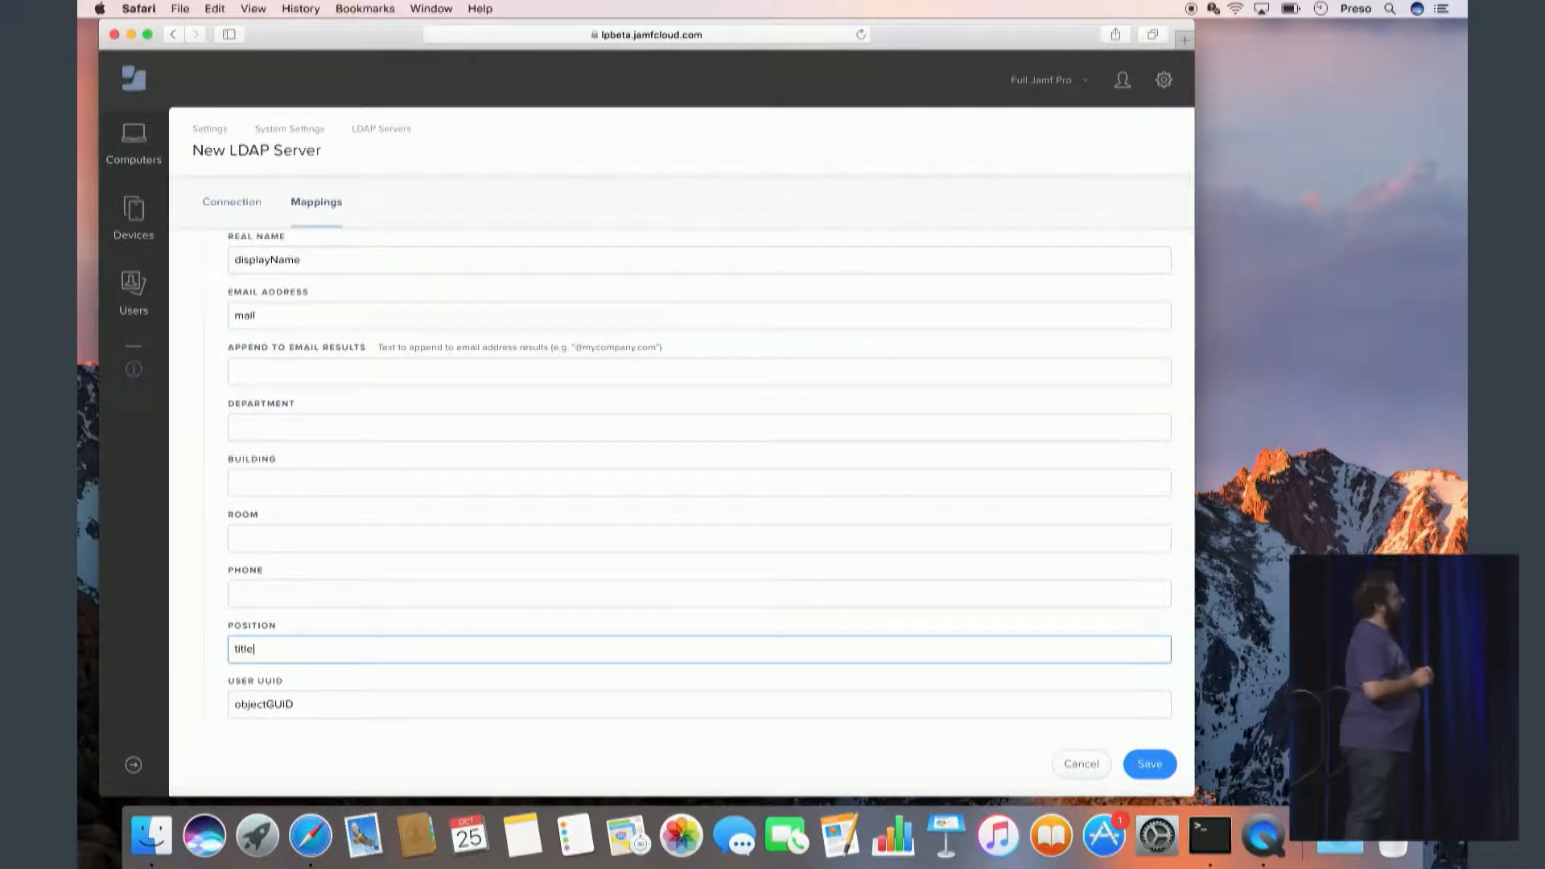
{"action": "left_click", "coordinate": [1149, 765]}
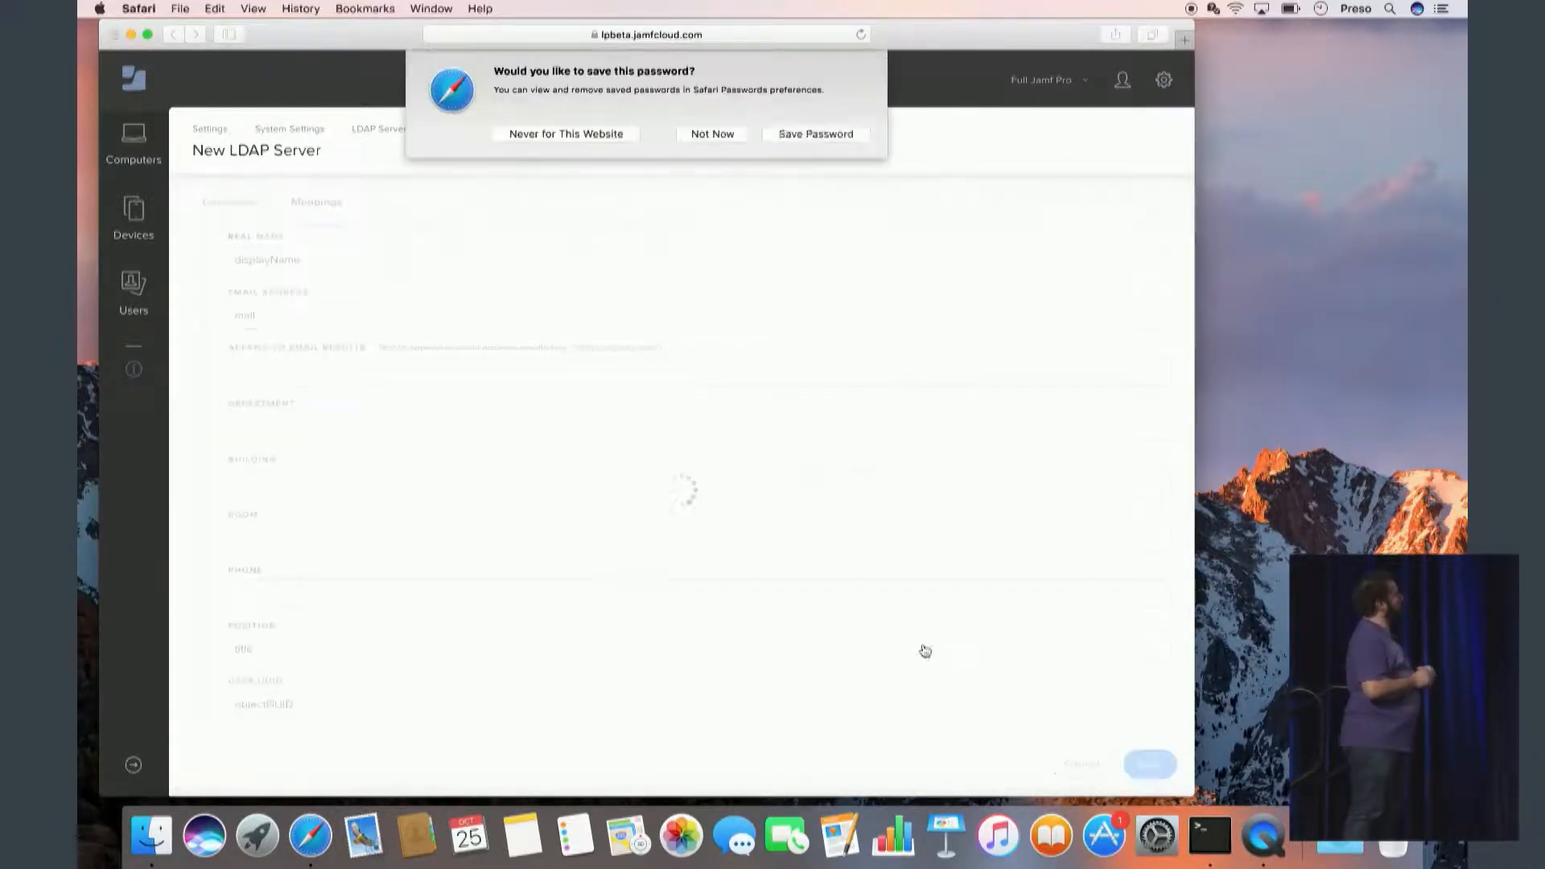
{"action": "left_click", "coordinate": [713, 139]}
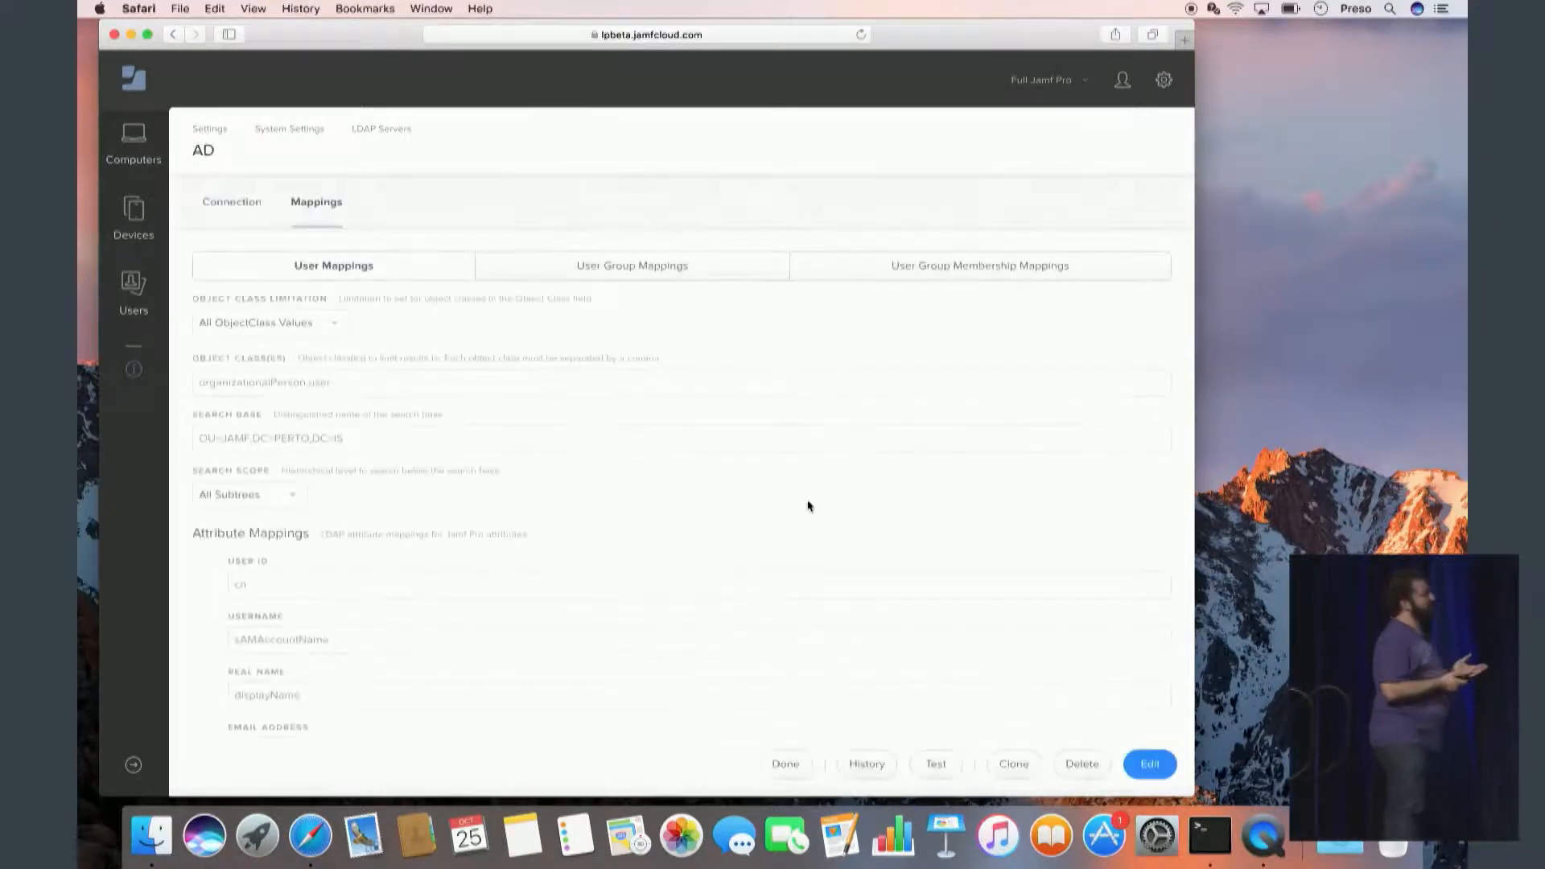
Test the saved LDAP server's user mappings by looking up a user's first name.
{"action": "scroll", "coordinate": [809, 506], "scroll_direction": "down", "scroll_amount": 5}
{"action": "left_click", "coordinate": [935, 764]}
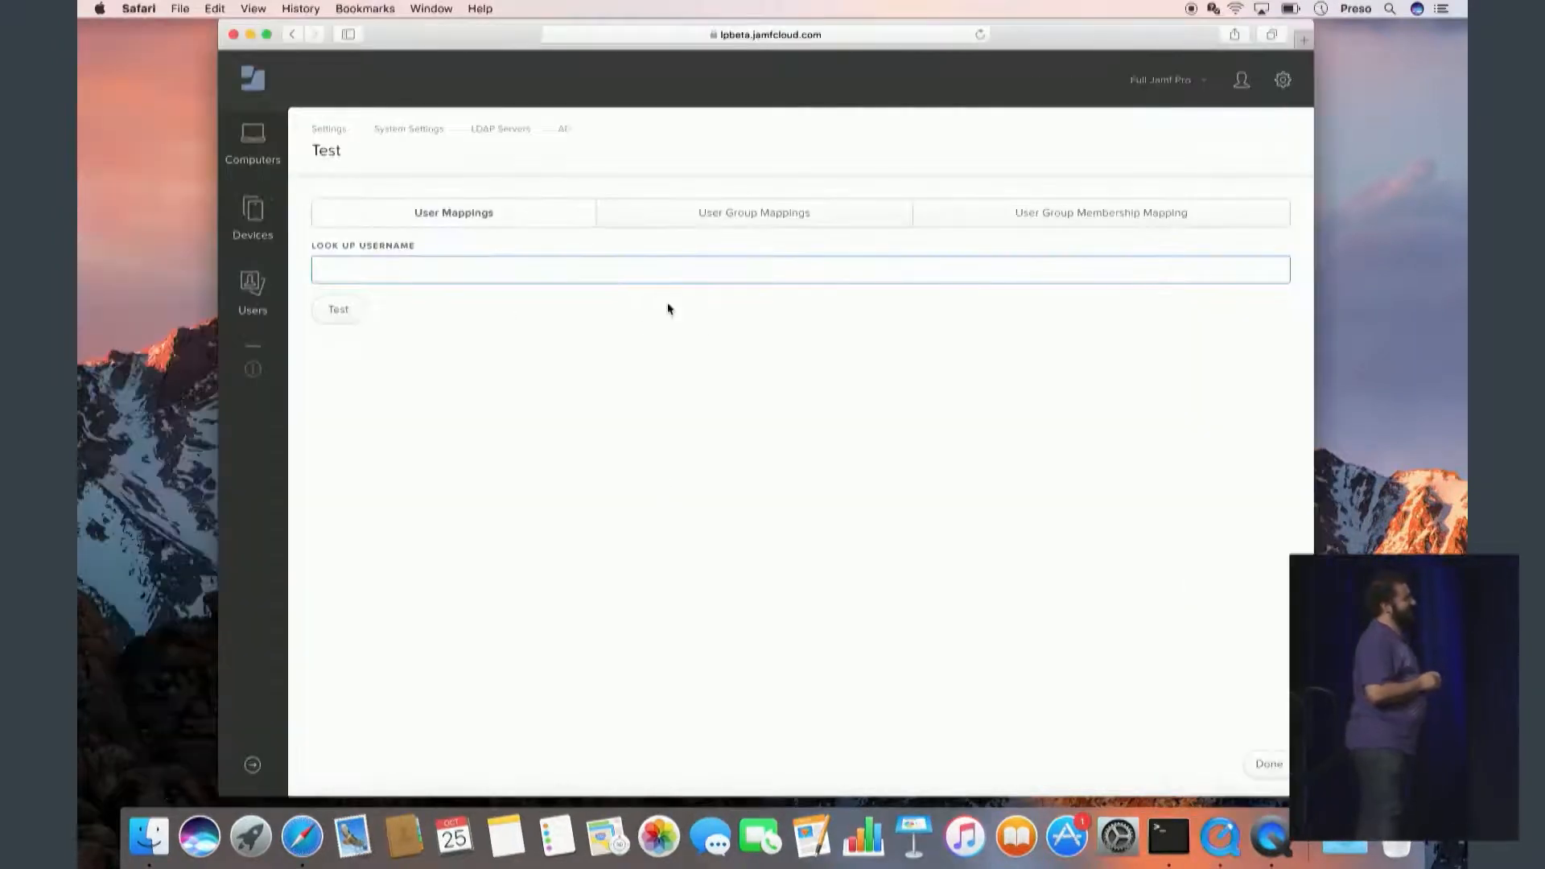
{"action": "type", "text": "mai"}
{"action": "type", "text": "tt"}
{"action": "key", "text": "Return"}
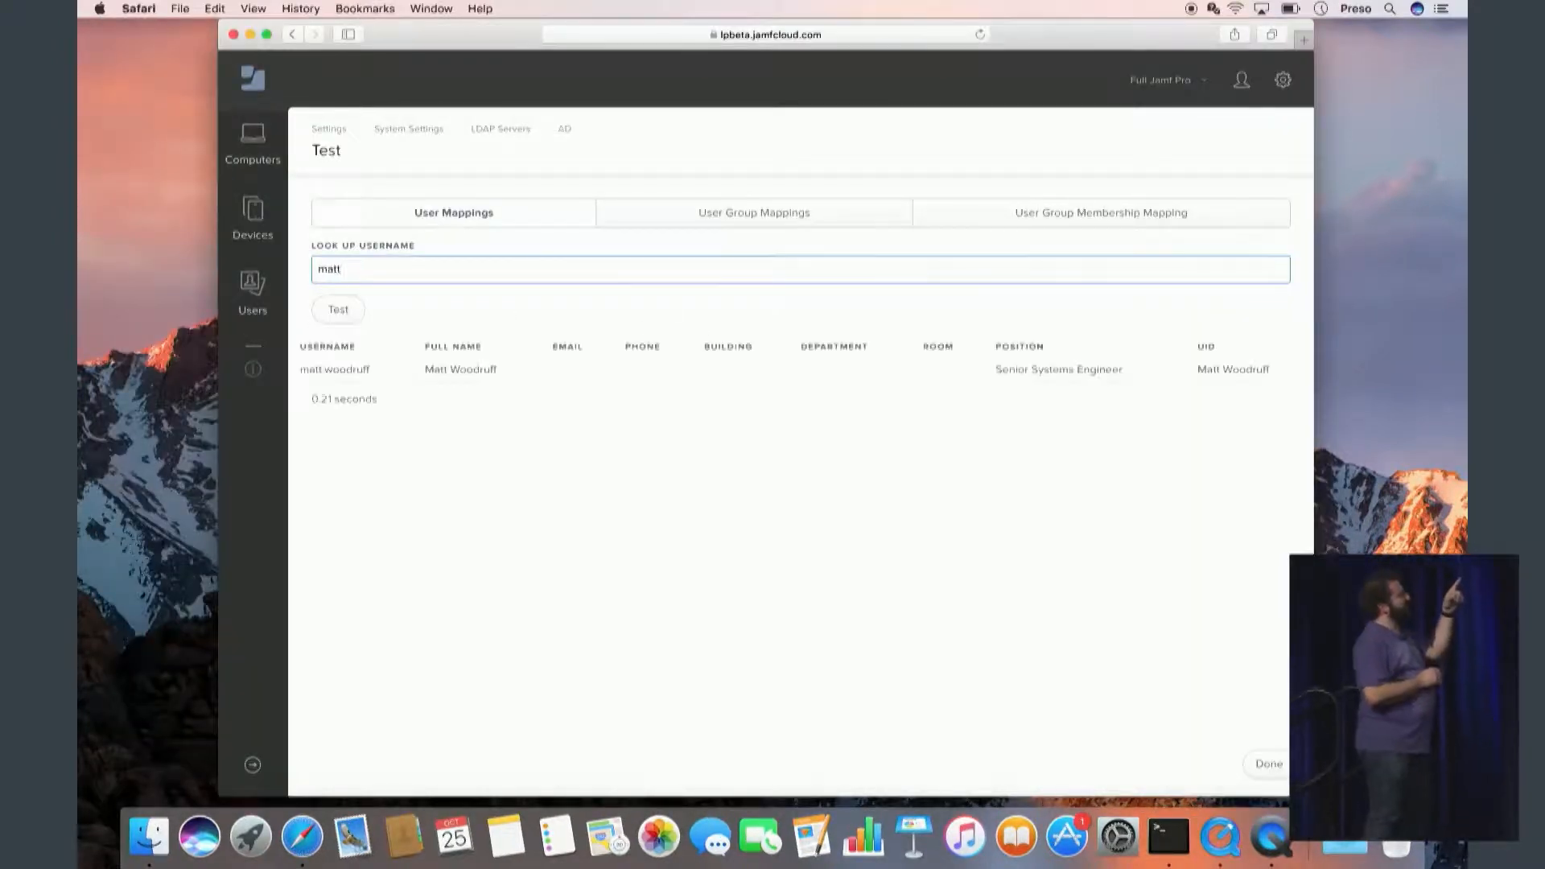